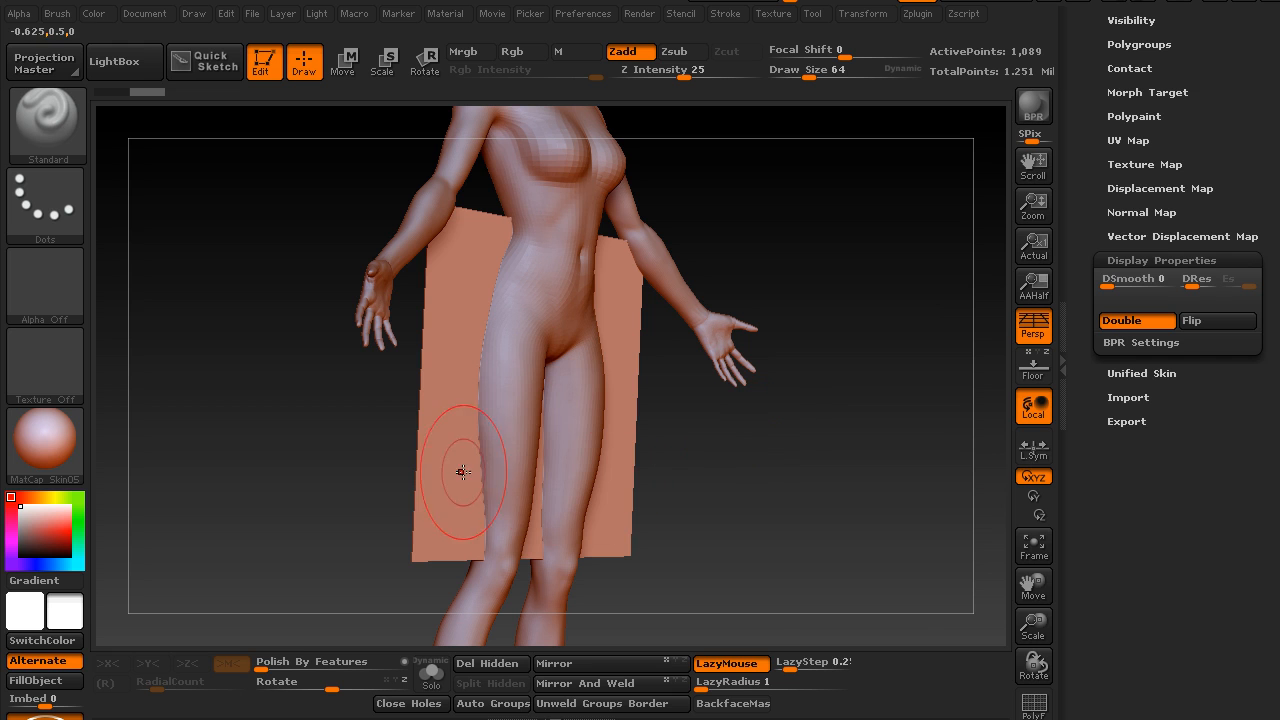
# Move the plane straight back with Transpose Move until it sits just behind the figure's body
pyautogui.moveTo(660, 470); pyautogui.dragTo(698, 478)
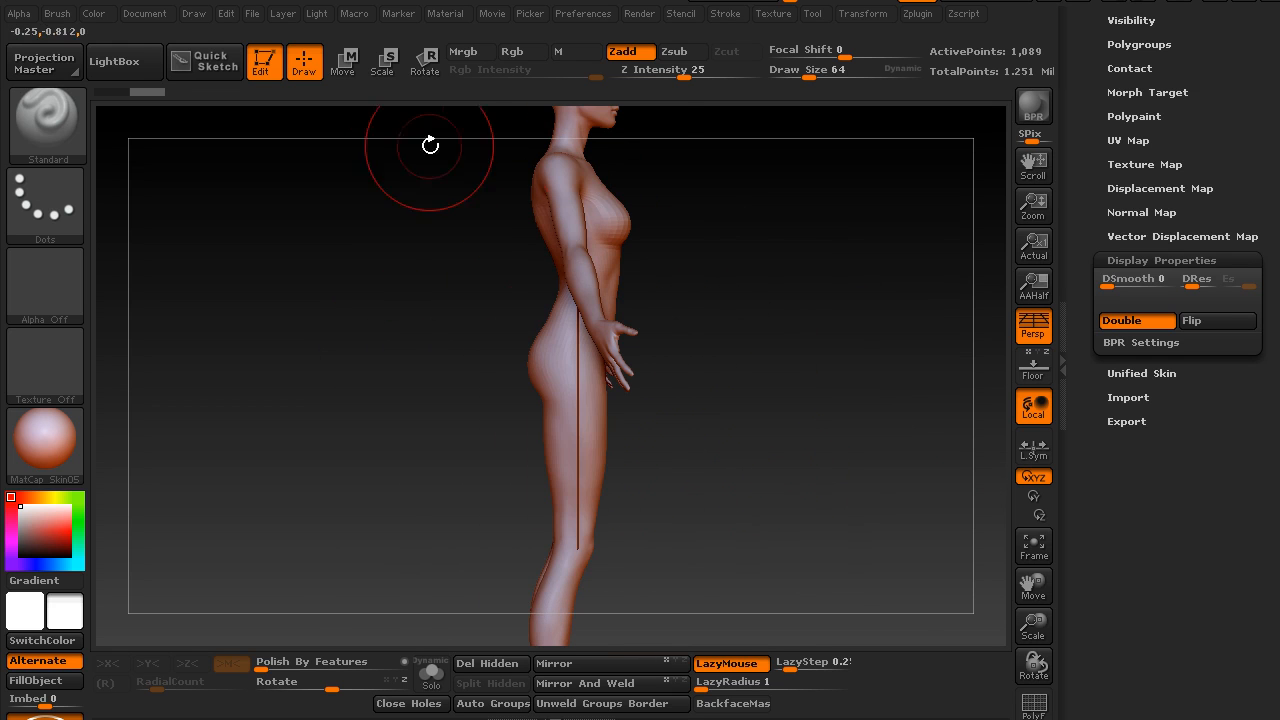
pyautogui.click(346, 62)
pyautogui.moveTo(578, 474)
pyautogui.mouseDown()
pyautogui.moveTo(706, 423)
pyautogui.moveTo(769, 476)
pyautogui.mouseUp()
pyautogui.moveTo(672, 477); pyautogui.dragTo(615, 478)
pyautogui.click(577, 392)
pyautogui.moveTo(578, 383)
pyautogui.mouseDown()
pyautogui.moveTo(578, 237)
pyautogui.moveTo(529, 343)
pyautogui.mouseUp()
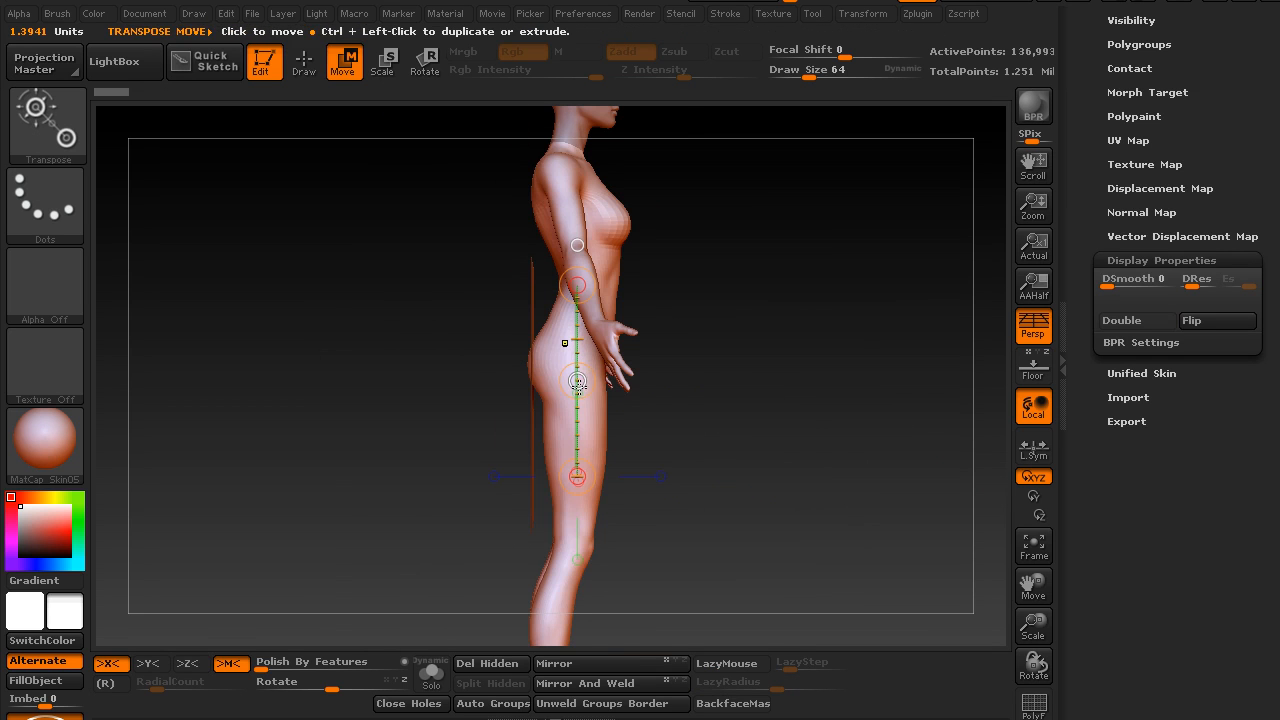
pyautogui.moveTo(577, 383)
pyautogui.mouseDown()
pyautogui.moveTo(563, 346)
pyautogui.moveTo(586, 360)
pyautogui.mouseUp()
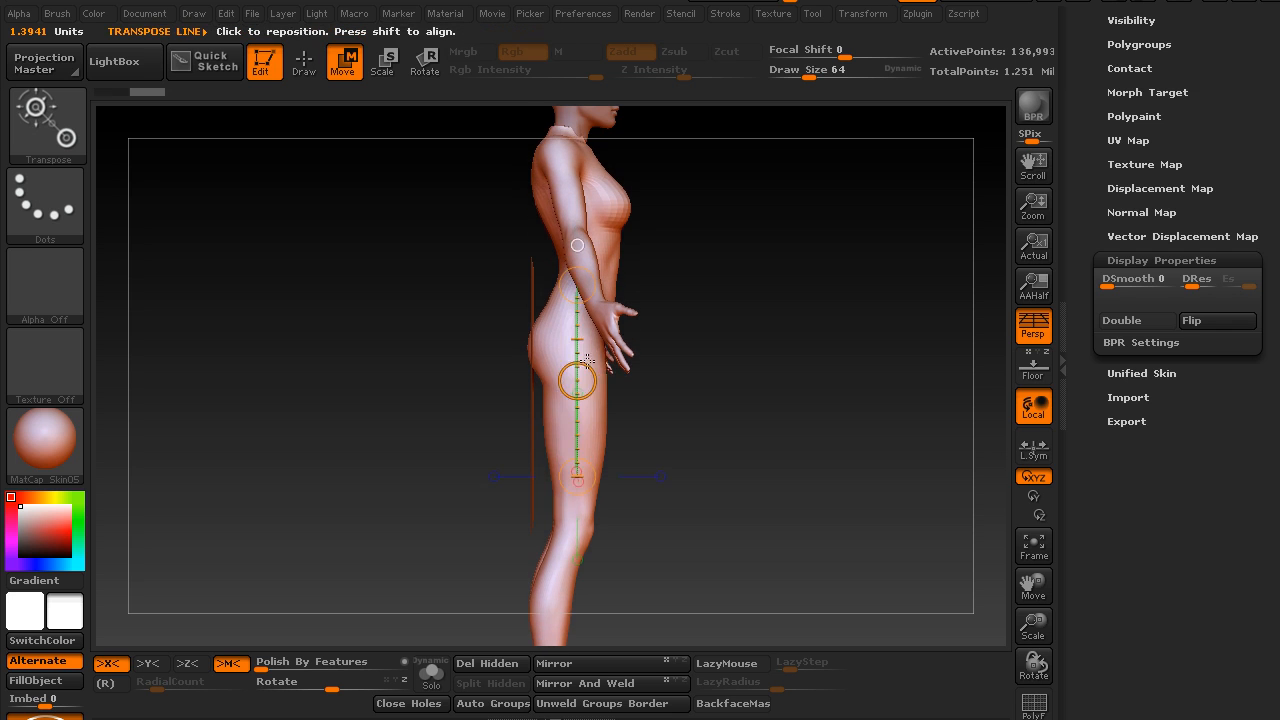
pyautogui.hotkey('ctrl', 'z')
pyautogui.keyDown('alt'); pyautogui.click(532, 306); pyautogui.keyUp('alt')
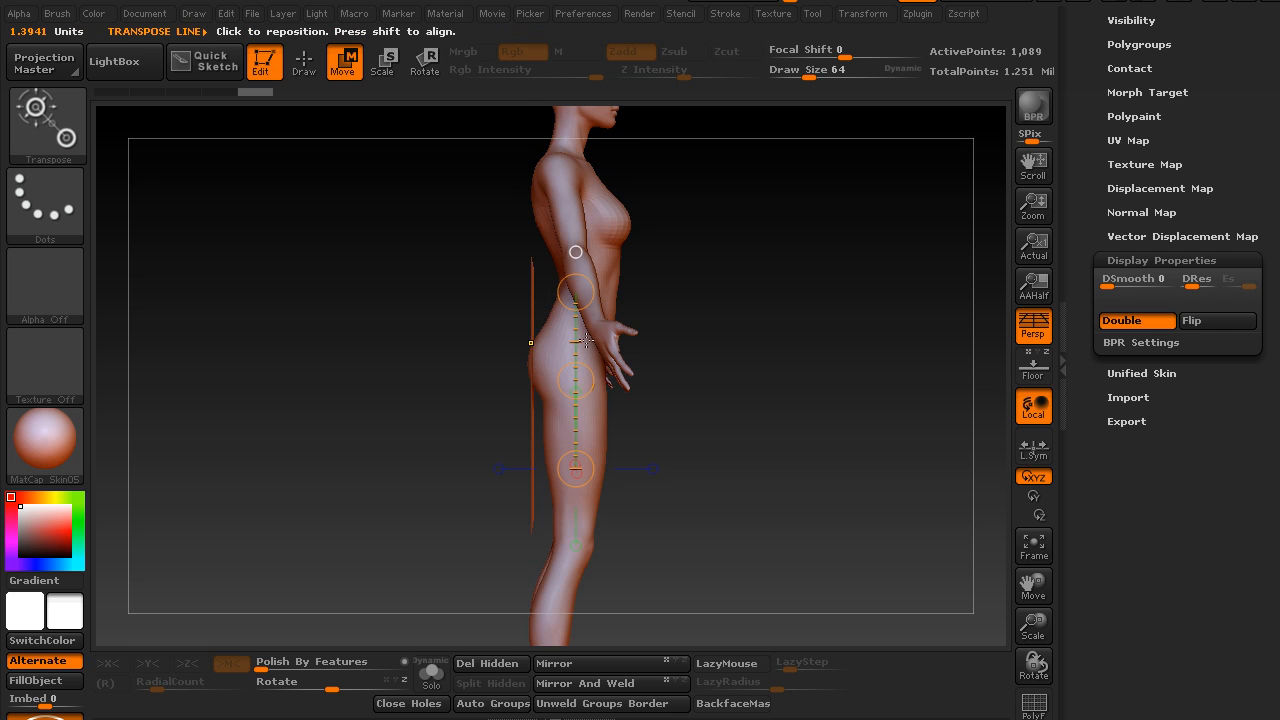
# Raise the plane behind the figure with Transpose Move so its upper edge stands above the shoulders
pyautogui.keyDown('alt'); pyautogui.moveTo(684, 250); pyautogui.dragTo(751, 364); pyautogui.keyUp('alt')
pyautogui.moveTo(545, 425)
pyautogui.mouseDown()
pyautogui.moveTo(694, 407)
pyautogui.moveTo(816, 425)
pyautogui.moveTo(708, 424)
pyautogui.mouseUp()
pyautogui.hotkey('ctrl', 'z')
pyautogui.moveTo(760, 310); pyautogui.dragTo(599, 317)
pyautogui.moveTo(692, 225); pyautogui.dragTo(803, 234)
pyautogui.keyDown('alt'); pyautogui.moveTo(757, 269); pyautogui.dragTo(775, 325); pyautogui.keyUp('alt')
pyautogui.moveTo(850, 298); pyautogui.dragTo(735, 320)
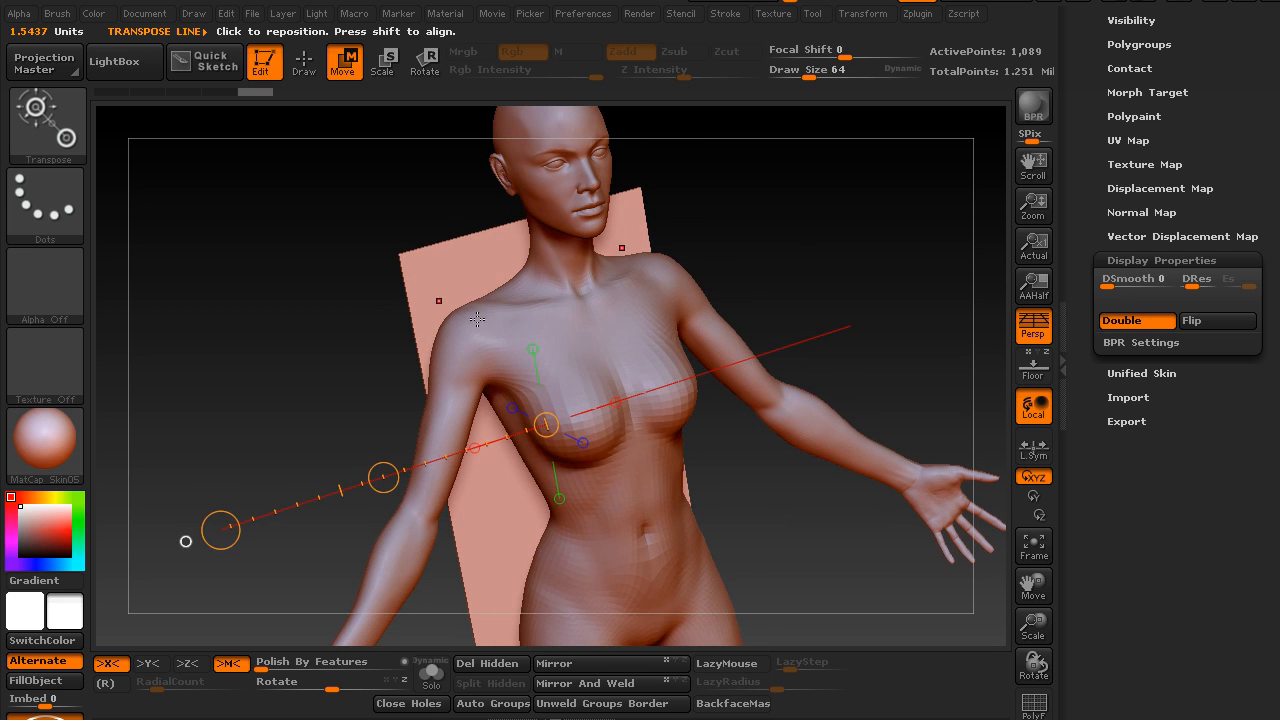
# Pull the plane's upper corners symmetrically forward around the neck with the Move Elastic brush at Draw Size 93
pyautogui.press('b')
pyautogui.press('m')
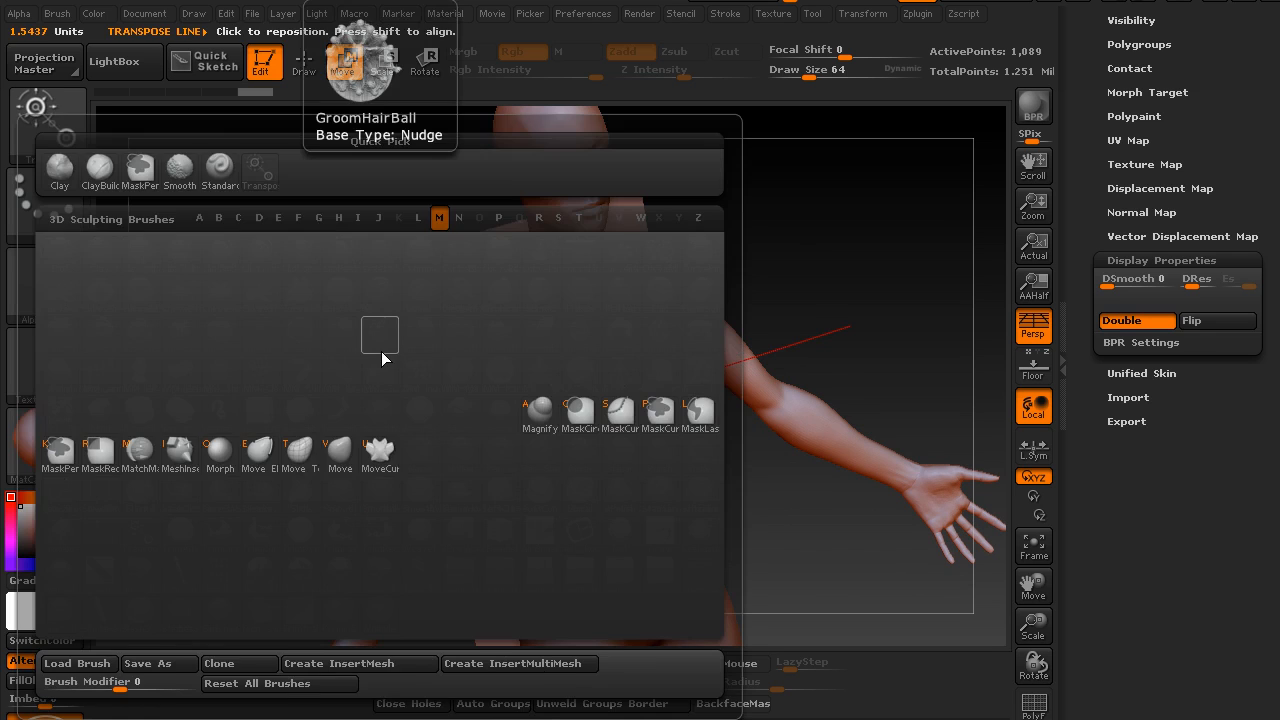
pyautogui.press('e')
pyautogui.moveTo(288, 351)
pyautogui.mouseDown()
pyautogui.moveTo(308, 347)
pyautogui.moveTo(343, 223)
pyautogui.moveTo(457, 277)
pyautogui.moveTo(497, 277)
pyautogui.moveTo(519, 234)
pyautogui.mouseUp()
pyautogui.press('s')
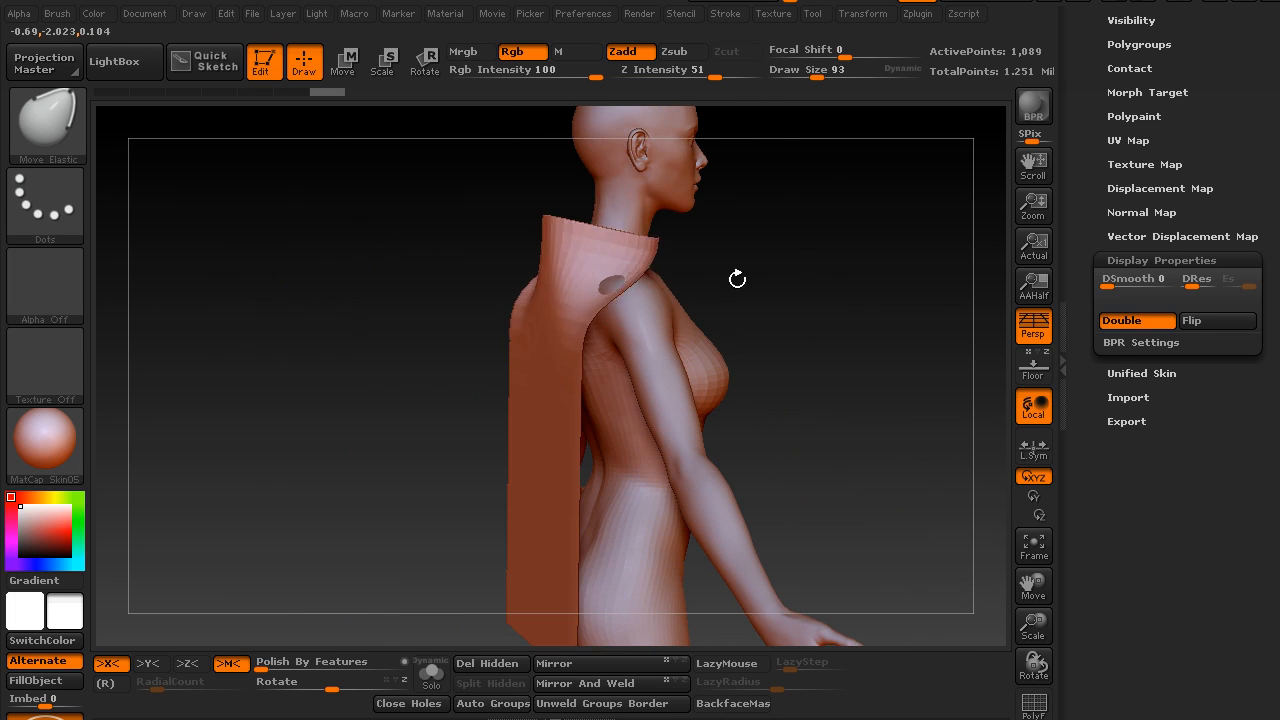
pyautogui.moveTo(737, 279); pyautogui.dragTo(655, 250)
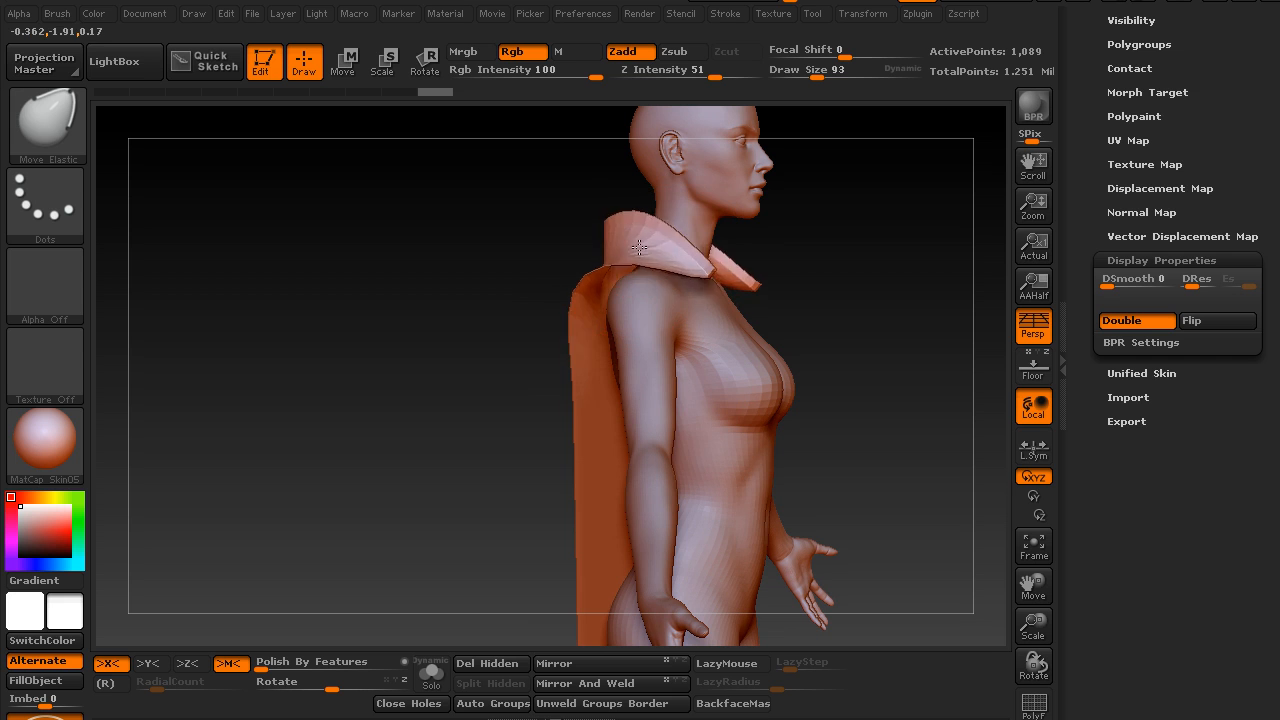
# Shape the wrapped upper part of the plane into a standing collar with pointed front ends over the shoulders
pyautogui.moveTo(694, 264); pyautogui.dragTo(692, 262)
pyautogui.keyDown('shift'); pyautogui.moveTo(692, 262); pyautogui.dragTo(696, 260); pyautogui.keyUp('shift')
pyautogui.moveTo(815, 268)
pyautogui.keyDown('alt'); pyautogui.mouseDown()
pyautogui.moveTo(843, 291)
pyautogui.moveTo(844, 236)
pyautogui.mouseUp(); pyautogui.keyUp('alt')
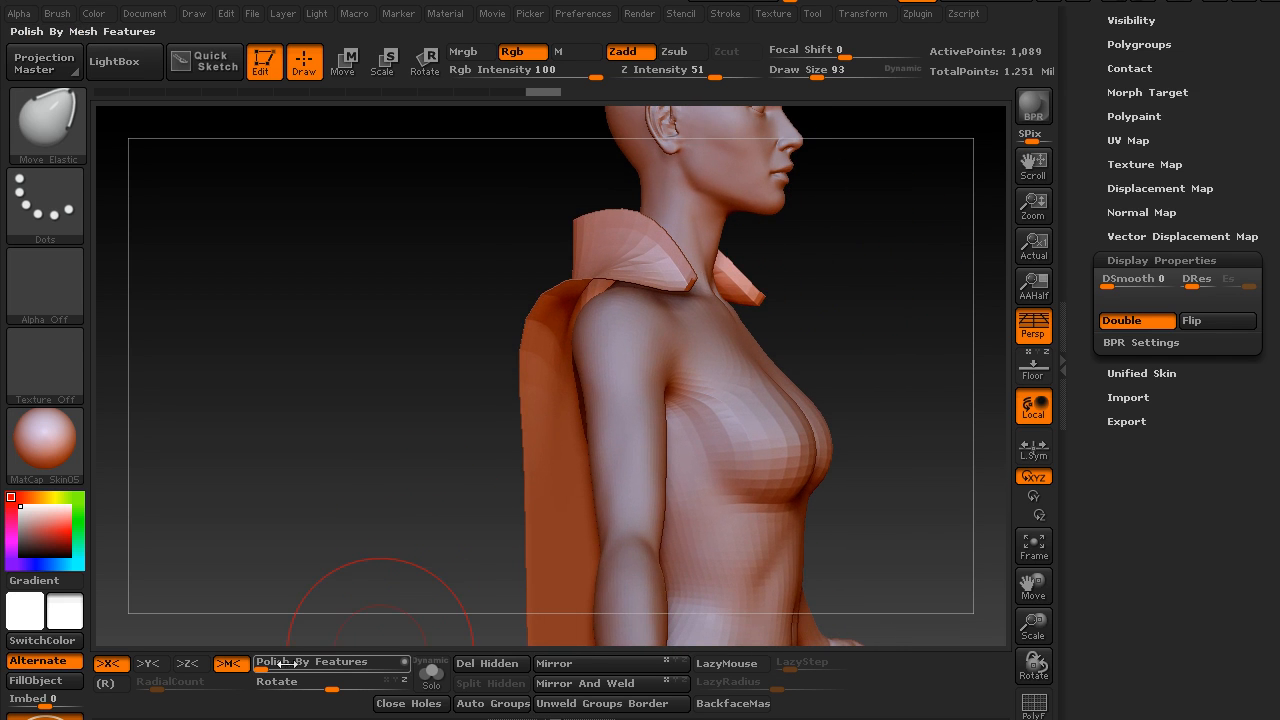
pyautogui.moveTo(372, 390)
pyautogui.mouseDown()
pyautogui.moveTo(383, 486)
pyautogui.moveTo(311, 509)
pyautogui.moveTo(517, 389)
pyautogui.moveTo(423, 423)
pyautogui.moveTo(400, 417)
pyautogui.moveTo(491, 460)
pyautogui.moveTo(560, 390)
pyautogui.mouseUp()
pyautogui.moveTo(651, 302)
pyautogui.mouseDown()
pyautogui.moveTo(707, 266)
pyautogui.moveTo(730, 280)
pyautogui.mouseUp()
pyautogui.keyDown('shift'); pyautogui.moveTo(486, 357); pyautogui.dragTo(610, 320); pyautogui.keyUp('shift')
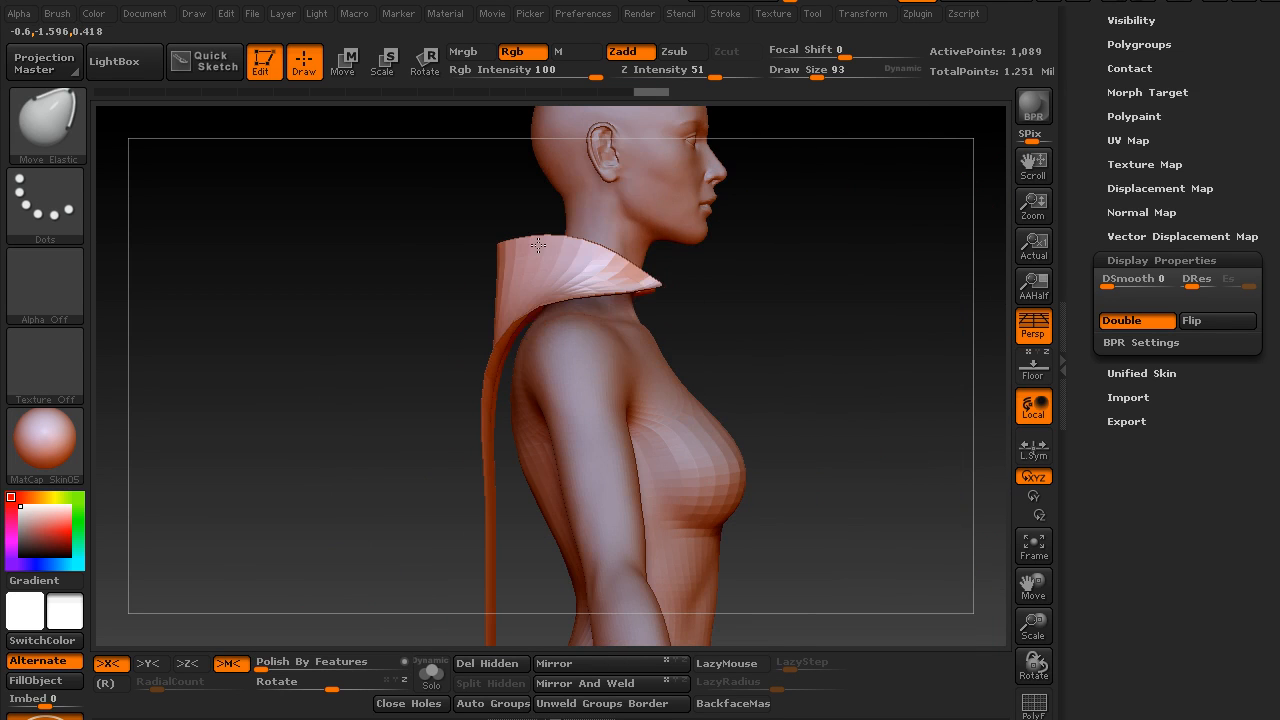
# Lower the collar's front tips onto the shoulders and nudge its back edge toward the neck
pyautogui.moveTo(655, 281); pyautogui.dragTo(648, 317)
pyautogui.moveTo(568, 299); pyautogui.dragTo(584, 290)
pyautogui.moveTo(502, 266); pyautogui.dragTo(507, 263)
pyautogui.moveTo(440, 291)
pyautogui.keyDown('shift'); pyautogui.mouseDown()
pyautogui.moveTo(640, 235)
pyautogui.moveTo(590, 225)
pyautogui.mouseUp(); pyautogui.keyUp('shift')
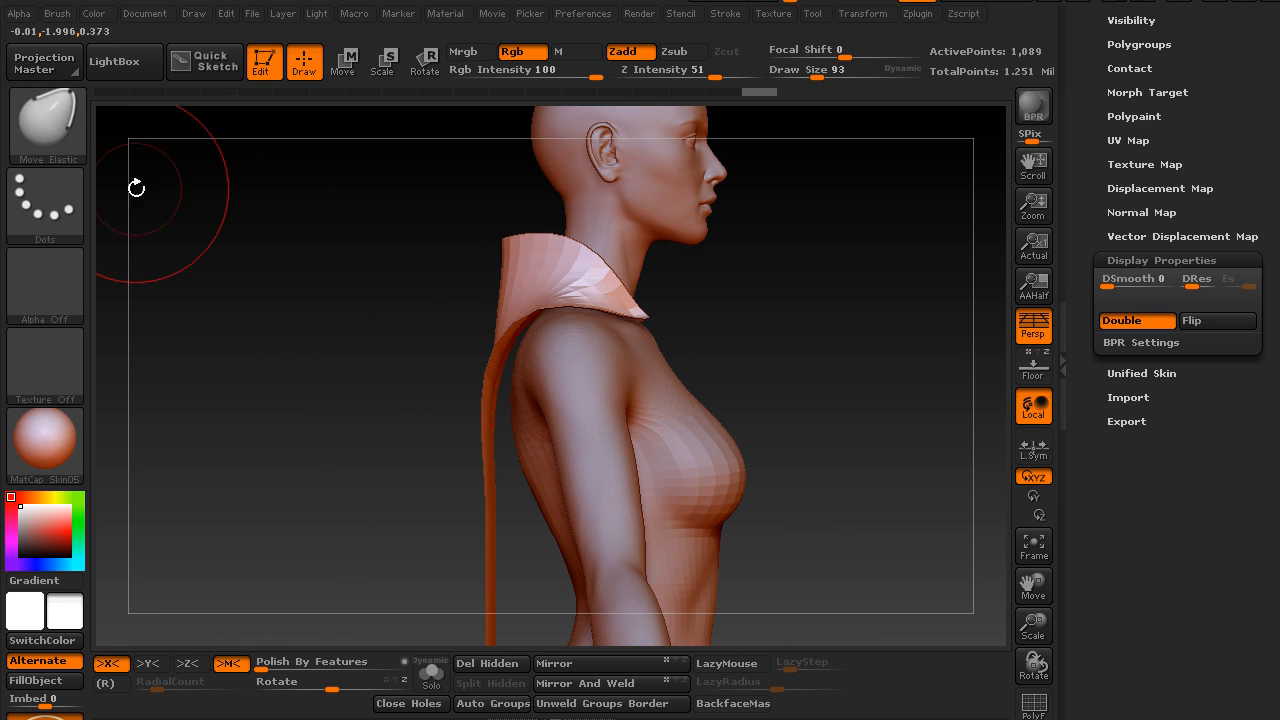
# Slice the collar from the cape with the SliceCurve brush, bending the cut along the collar's base over the shoulder
pyautogui.hotkey('ctrl', 'shift')
pyautogui.click(52, 122)
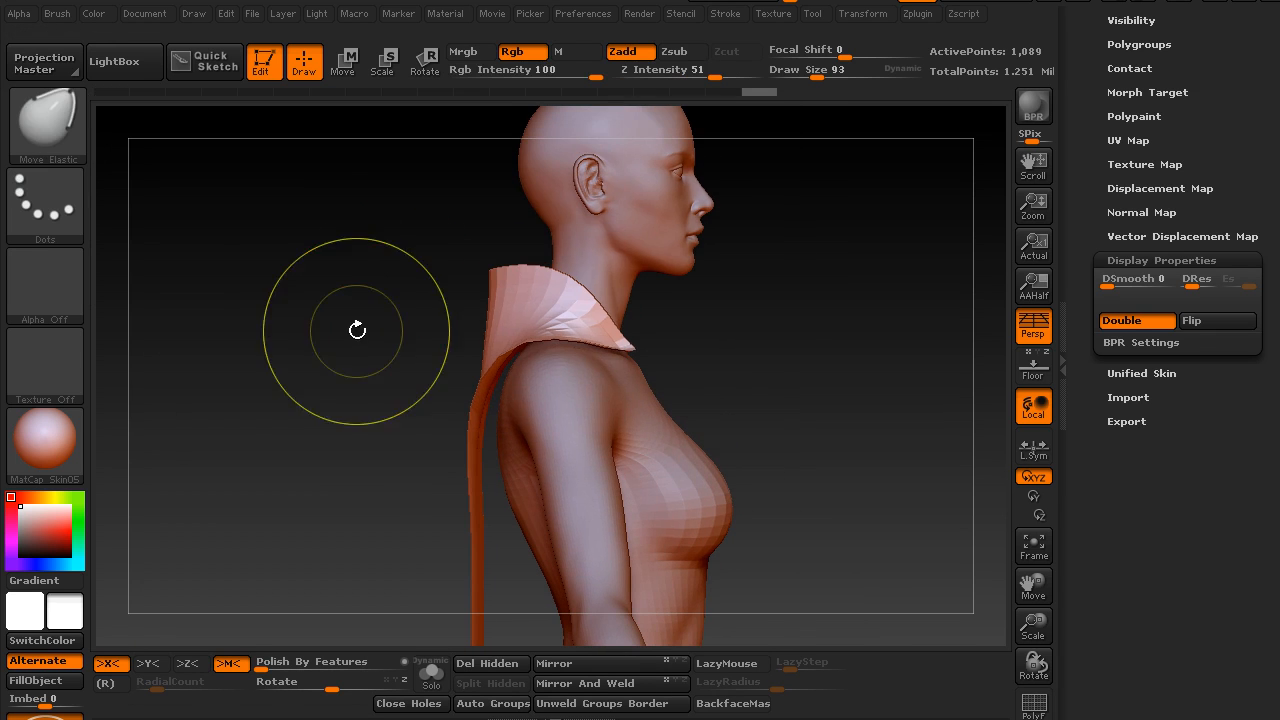
pyautogui.keyDown('ctrl'); pyautogui.keyDown('shift'); pyautogui.moveTo(298, 308); pyautogui.dragTo(360, 317); pyautogui.keyUp('shift'); pyautogui.keyUp('ctrl')
pyautogui.keyDown('ctrl'); pyautogui.keyDown('shift'); pyautogui.moveTo(558, 222); pyautogui.dragTo(502, 346); pyautogui.keyUp('shift'); pyautogui.keyUp('ctrl')
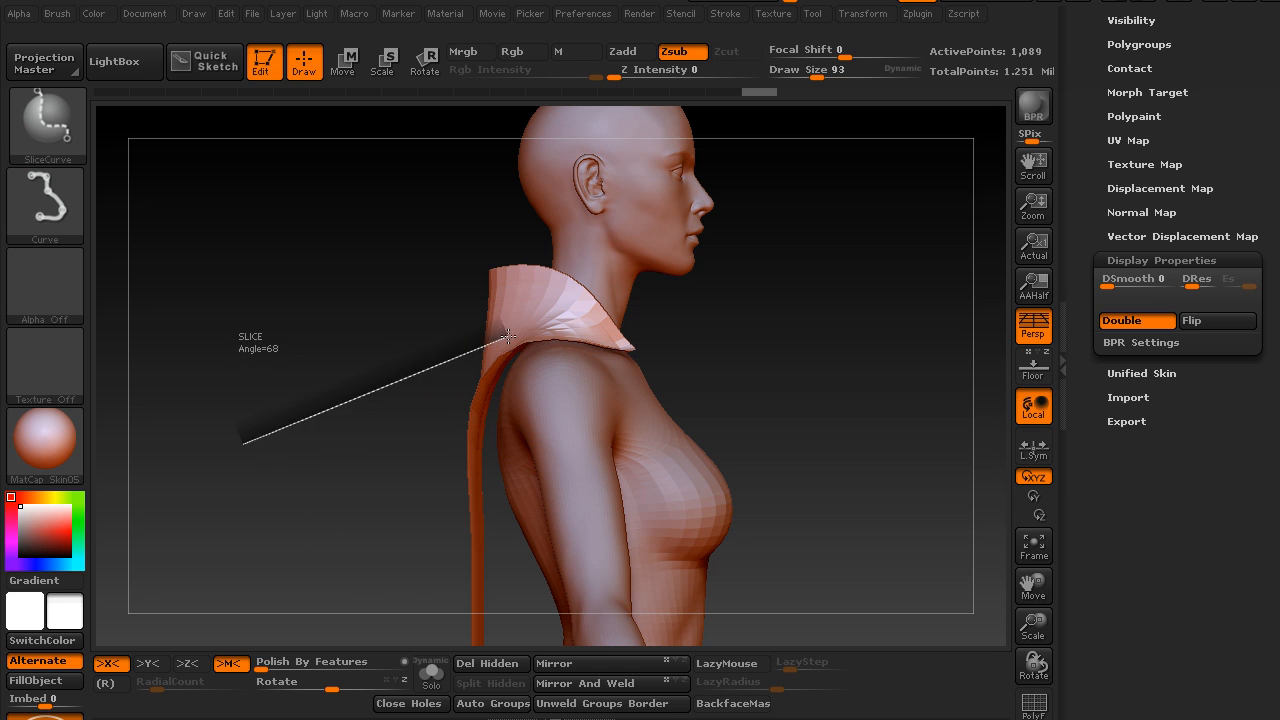
pyautogui.keyDown('ctrl'); pyautogui.keyDown('shift'); pyautogui.moveTo(569, 311); pyautogui.dragTo(627, 318); pyautogui.keyUp('shift'); pyautogui.keyUp('ctrl')
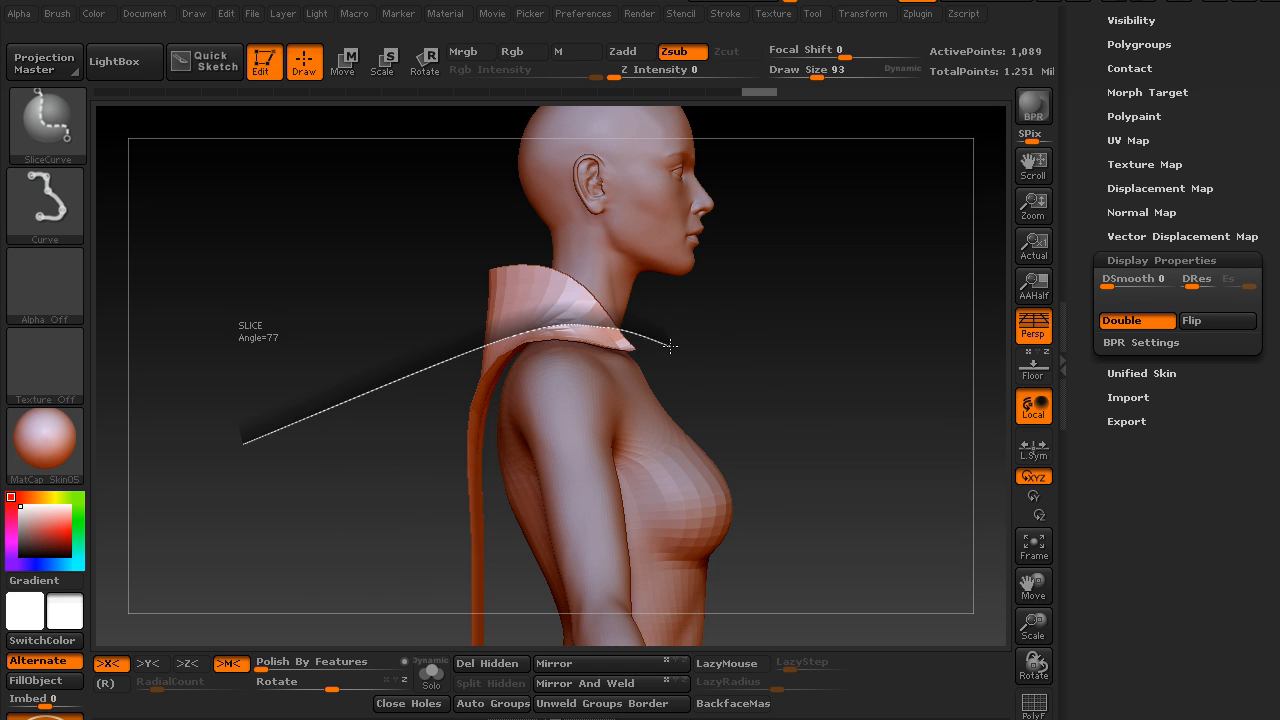
pyautogui.keyDown('ctrl'); pyautogui.keyDown('shift'); pyautogui.moveTo(670, 346); pyautogui.dragTo(672, 347); pyautogui.keyUp('shift'); pyautogui.keyUp('ctrl')
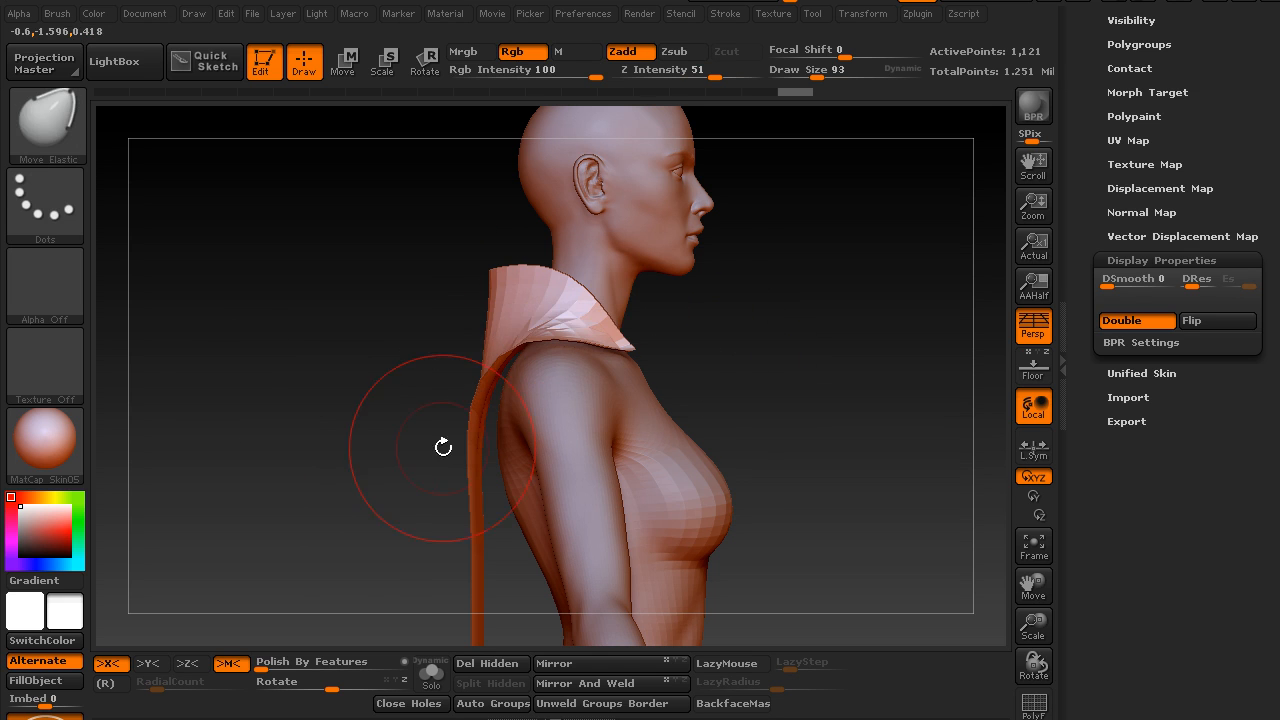
# Display the polyframe, hide the collar's polygroup and delete the hidden geometry, keeping only the cape
pyautogui.moveTo(443, 447); pyautogui.dragTo(264, 210)
pyautogui.hotkey('shift', 'f')
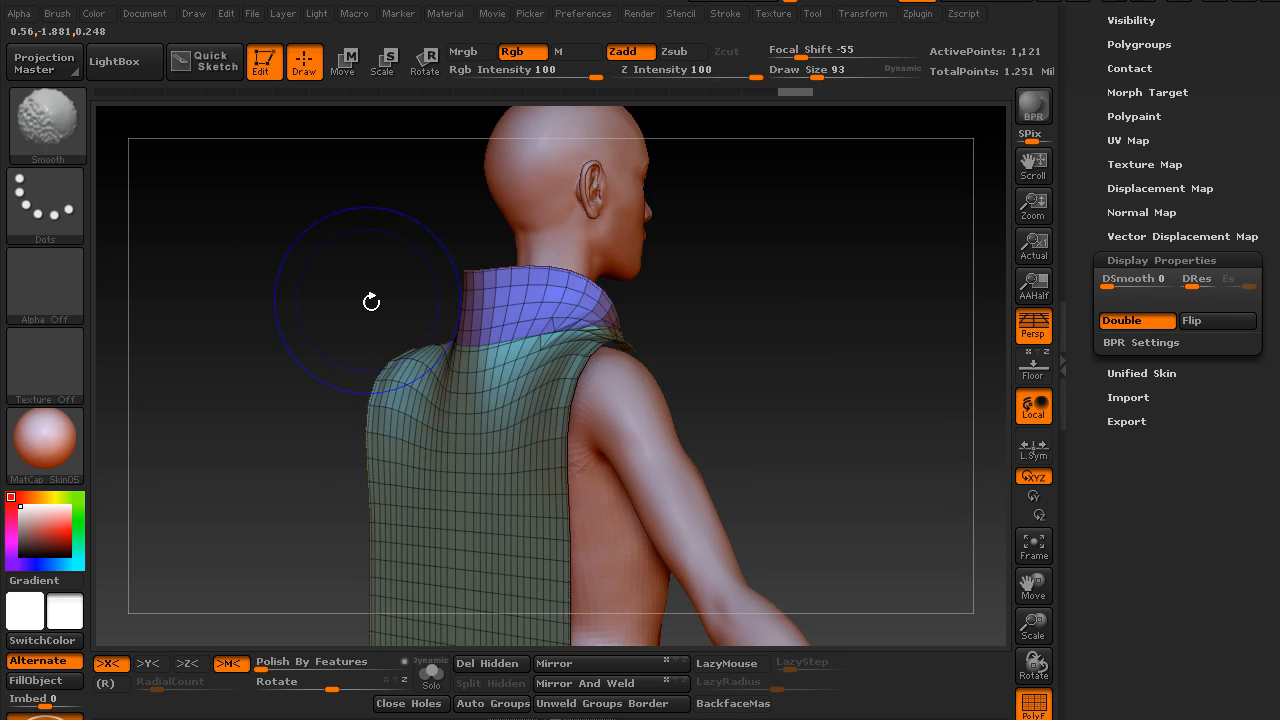
pyautogui.moveTo(331, 303)
pyautogui.mouseDown()
pyautogui.moveTo(240, 320)
pyautogui.moveTo(276, 296)
pyautogui.mouseUp()
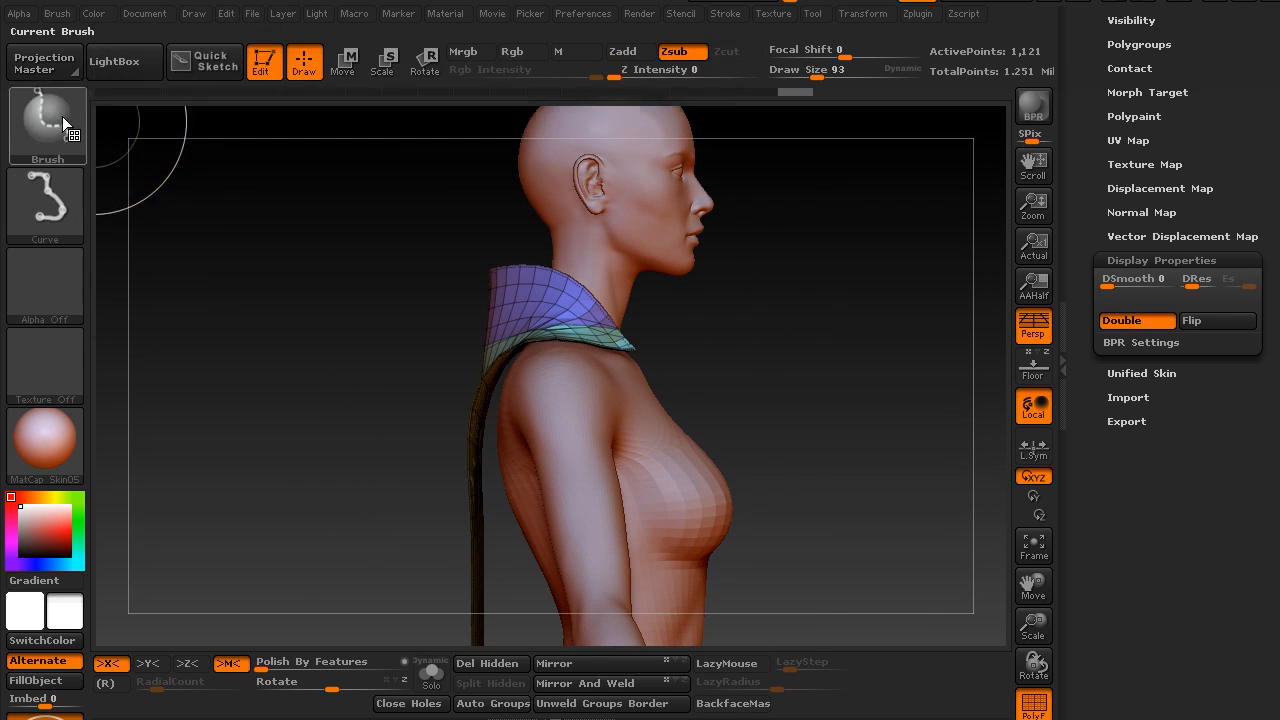
pyautogui.keyDown('ctrl'); pyautogui.keyDown('shift'); pyautogui.click(61, 114); pyautogui.keyUp('shift'); pyautogui.keyUp('ctrl')
pyautogui.keyDown('ctrl'); pyautogui.keyDown('shift'); pyautogui.click(374, 227); pyautogui.keyUp('shift'); pyautogui.keyUp('ctrl')
pyautogui.keyDown('ctrl'); pyautogui.keyDown('shift'); pyautogui.click(504, 286); pyautogui.keyUp('shift'); pyautogui.keyUp('ctrl')
pyautogui.keyDown('ctrl'); pyautogui.keyDown('shift'); pyautogui.moveTo(320, 332); pyautogui.dragTo(375, 397); pyautogui.keyUp('shift'); pyautogui.keyUp('ctrl')
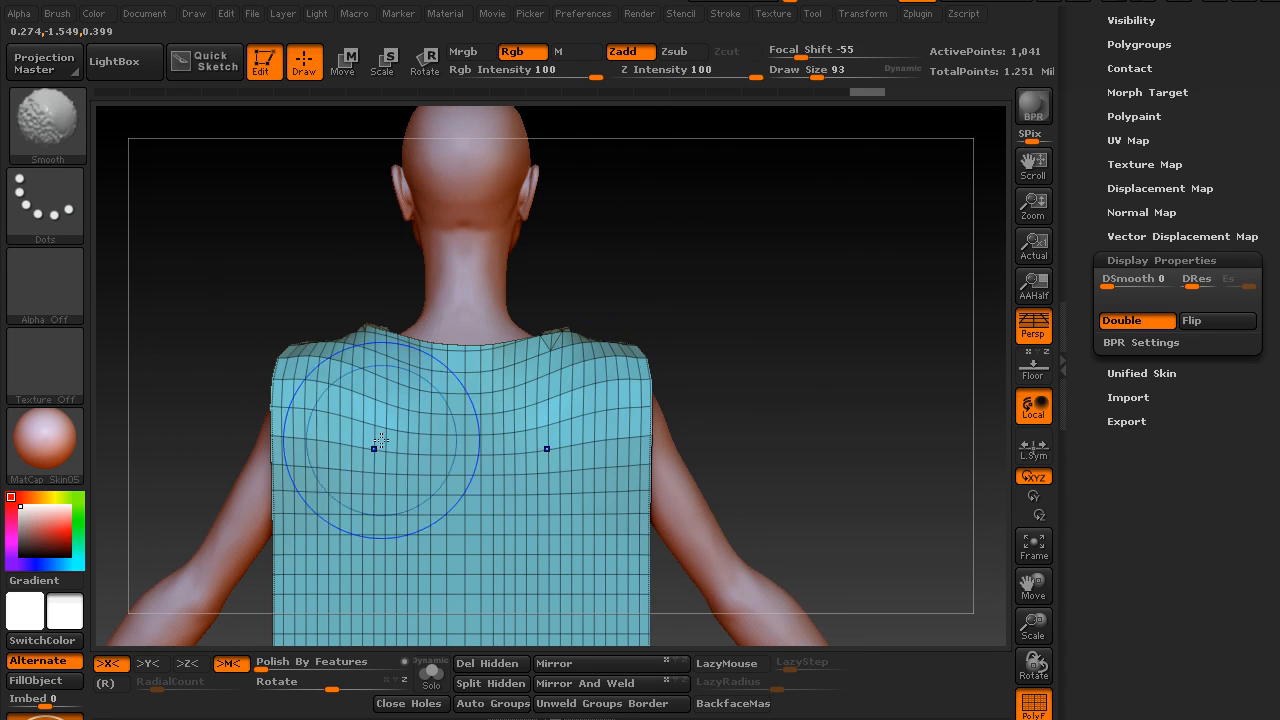
pyautogui.click(510, 663)
pyautogui.moveTo(760, 260); pyautogui.dragTo(594, 447)
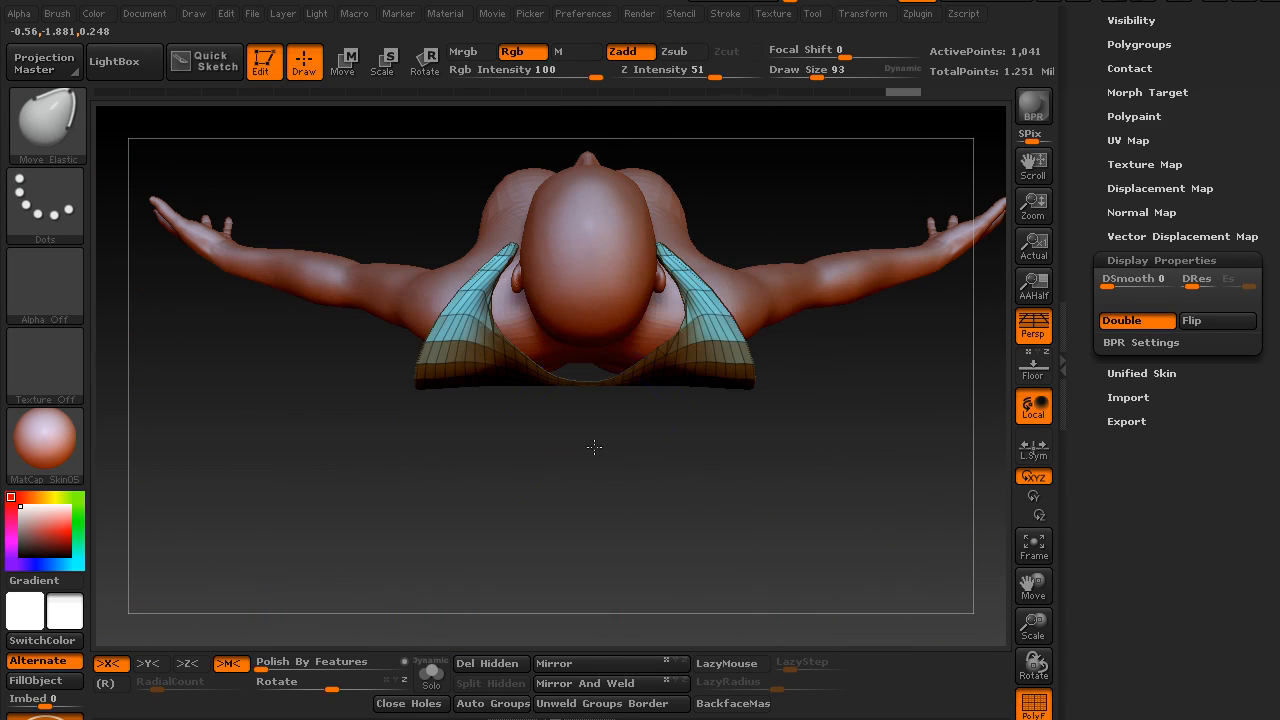
# Adjust the cape's shoulder area with the Move Elastic brush at Draw Size 135, and turn off symmetry
pyautogui.keyDown('ctrl'); pyautogui.click(497, 450); pyautogui.keyUp('ctrl')
pyautogui.press('b')
pyautogui.press('m')
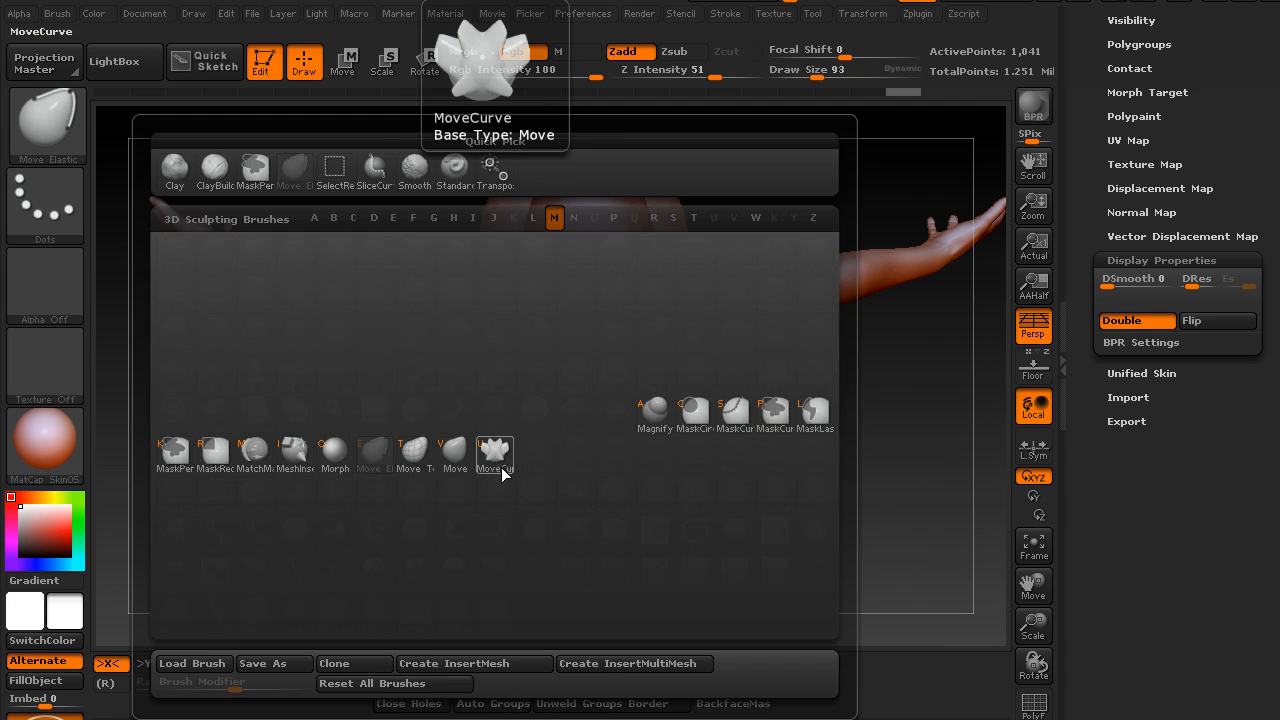
pyautogui.click(495, 455)
pyautogui.moveTo(458, 455); pyautogui.dragTo(466, 455)
pyautogui.moveTo(473, 345)
pyautogui.mouseDown()
pyautogui.moveTo(505, 382)
pyautogui.moveTo(529, 214)
pyautogui.moveTo(614, 229)
pyautogui.moveTo(749, 134)
pyautogui.moveTo(791, 279)
pyautogui.moveTo(734, 291)
pyautogui.mouseUp()
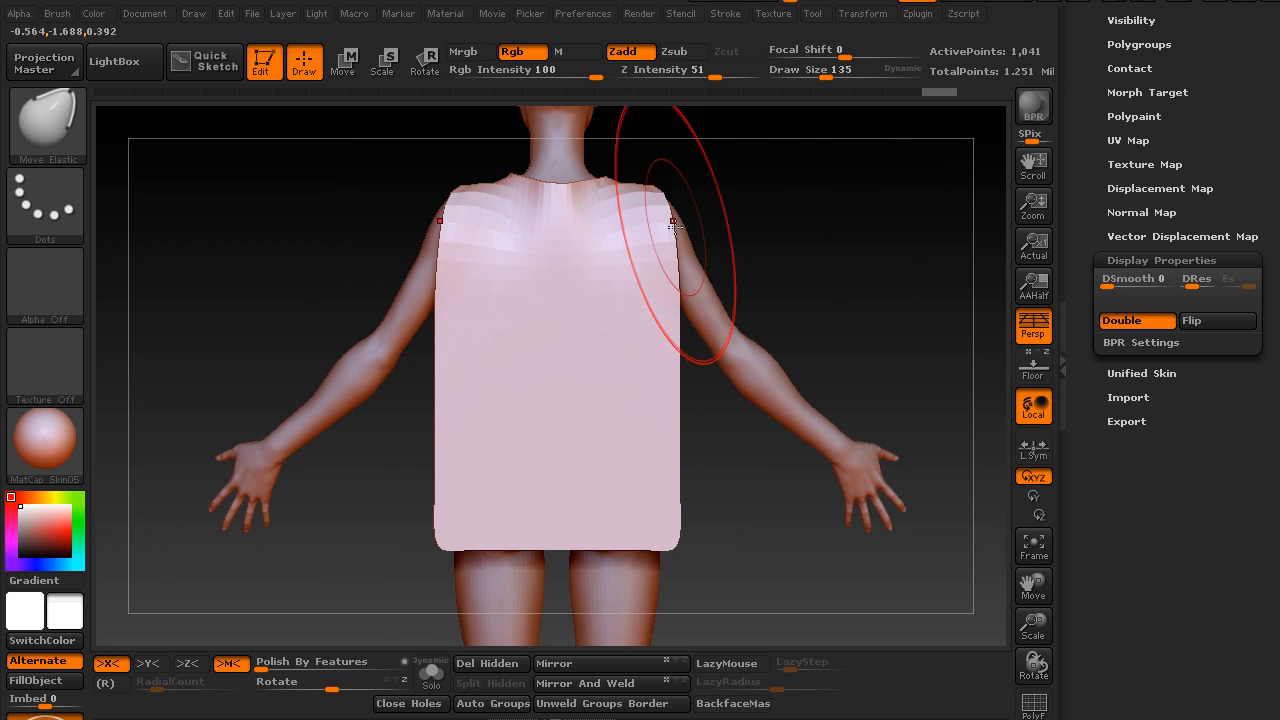
pyautogui.keyDown('alt'); pyautogui.moveTo(326, 471); pyautogui.dragTo(334, 574); pyautogui.keyUp('alt')
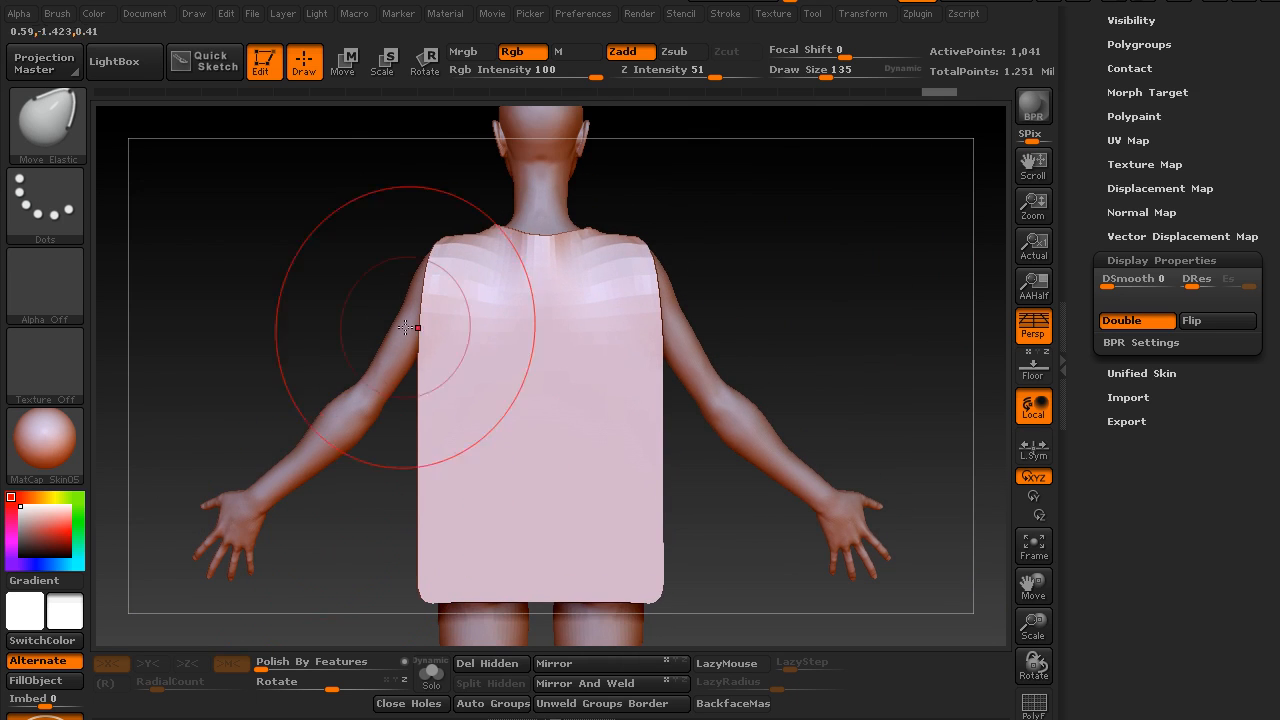
pyautogui.moveTo(252, 329)
pyautogui.keyDown('alt'); pyautogui.mouseDown()
pyautogui.moveTo(265, 290)
pyautogui.moveTo(286, 286)
pyautogui.mouseUp(); pyautogui.keyUp('alt')
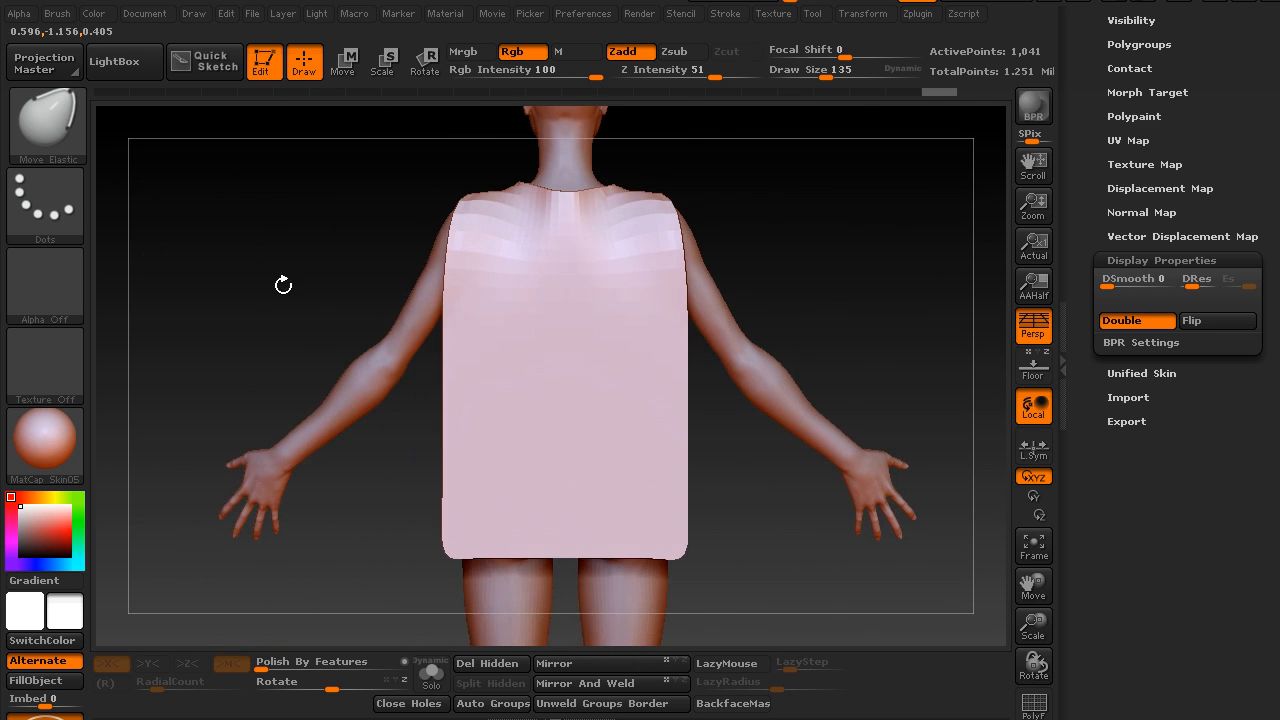
# Sculpt long downward folds along the right side of the cape's back using the Standard brush at Draw Size 49
pyautogui.press('b')
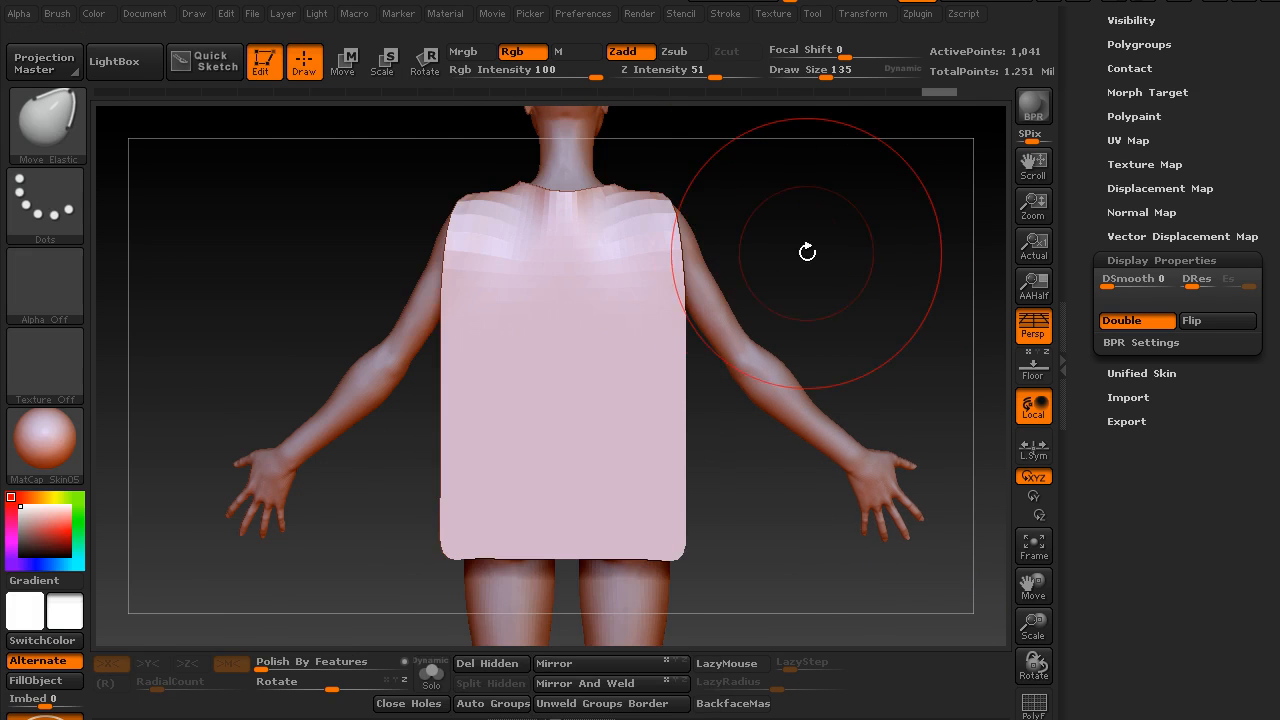
pyautogui.press('b')
pyautogui.press('s')
pyautogui.press('t')
pyautogui.press('s')
pyautogui.moveTo(754, 268); pyautogui.dragTo(732, 275)
pyautogui.press('s')
pyautogui.moveTo(751, 229); pyautogui.dragTo(749, 243)
pyautogui.moveTo(614, 270); pyautogui.dragTo(640, 505)
pyautogui.moveTo(622, 243); pyautogui.dragTo(645, 530)
pyautogui.moveTo(628, 285); pyautogui.dragTo(644, 540)
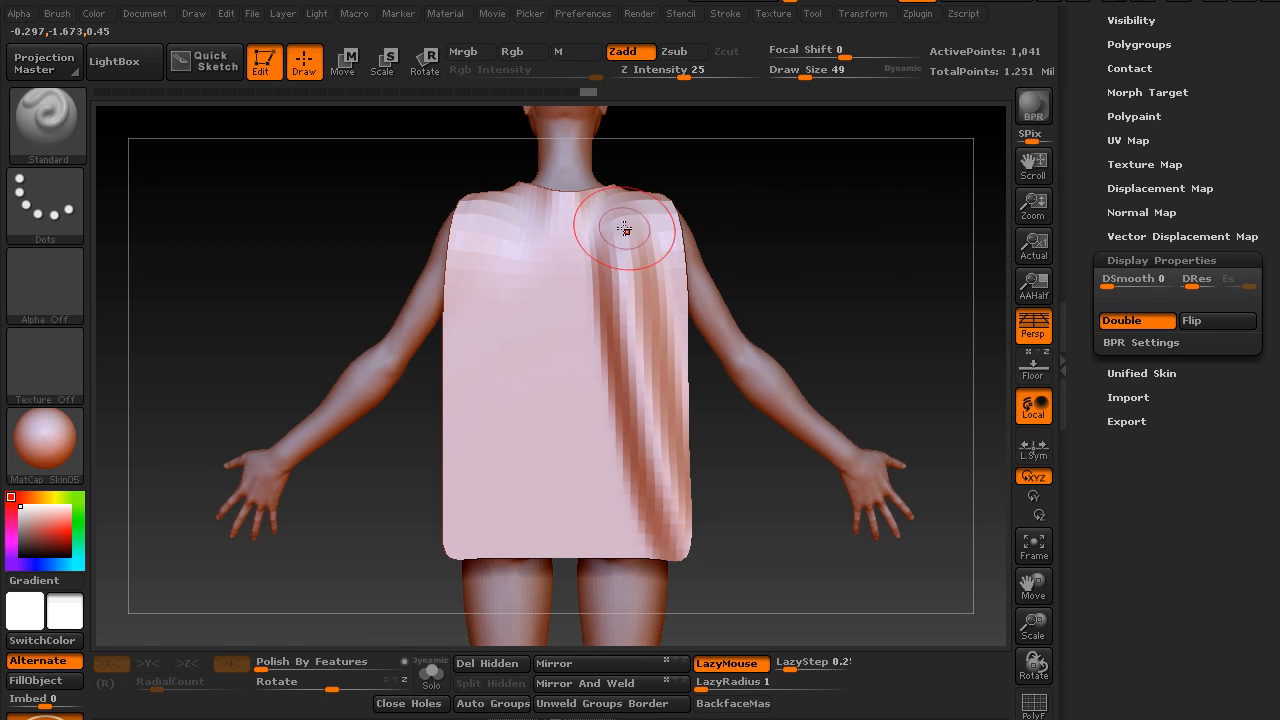
# Sculpt more long folds across the centre and left side of the cape's back, undoing the last unwanted strokes
pyautogui.moveTo(707, 165); pyautogui.dragTo(662, 216)
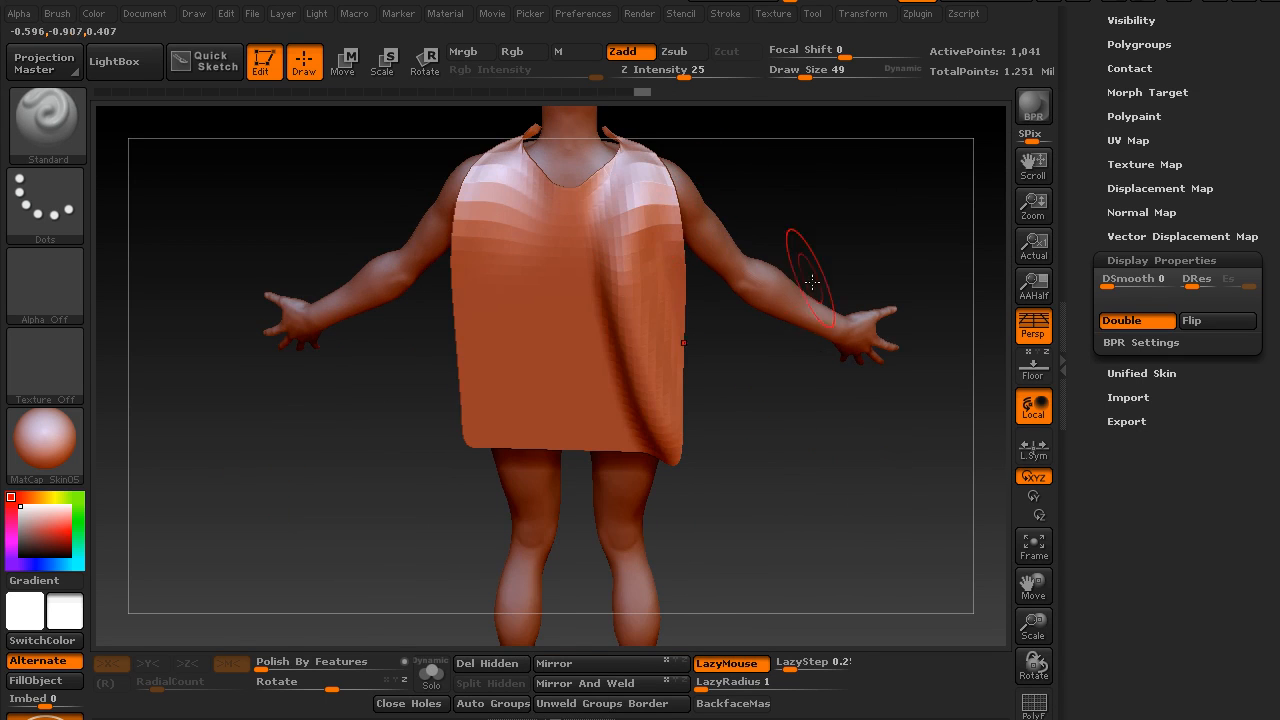
pyautogui.keyDown('shift'); pyautogui.moveTo(797, 462); pyautogui.dragTo(796, 385); pyautogui.keyUp('shift')
pyautogui.keyDown('alt'); pyautogui.moveTo(600, 305); pyautogui.dragTo(624, 505); pyautogui.keyUp('alt')
pyautogui.keyDown('alt'); pyautogui.moveTo(580, 262); pyautogui.dragTo(625, 520); pyautogui.keyUp('alt')
pyautogui.moveTo(577, 302)
pyautogui.keyDown('alt'); pyautogui.mouseDown()
pyautogui.moveTo(614, 508)
pyautogui.moveTo(631, 510)
pyautogui.mouseUp(); pyautogui.keyUp('alt')
pyautogui.moveTo(533, 316); pyautogui.dragTo(590, 508)
pyautogui.moveTo(568, 330)
pyautogui.mouseDown()
pyautogui.moveTo(602, 503)
pyautogui.moveTo(548, 288)
pyautogui.moveTo(562, 228)
pyautogui.mouseUp()
pyautogui.moveTo(580, 295)
pyautogui.mouseDown()
pyautogui.moveTo(571, 457)
pyautogui.moveTo(585, 540)
pyautogui.moveTo(548, 515)
pyautogui.mouseUp()
pyautogui.moveTo(519, 384)
pyautogui.mouseDown()
pyautogui.moveTo(543, 471)
pyautogui.moveTo(491, 286)
pyautogui.moveTo(480, 363)
pyautogui.moveTo(555, 597)
pyautogui.moveTo(490, 513)
pyautogui.mouseUp()
pyautogui.moveTo(446, 425); pyautogui.dragTo(471, 532)
pyautogui.hotkey('ctrl', 'z')
pyautogui.hotkey('ctrl', 'z')
# Refine the folds near the cape's shoulders, side edges and hem with additional Standard brush strokes
pyautogui.moveTo(354, 557); pyautogui.dragTo(390, 534)
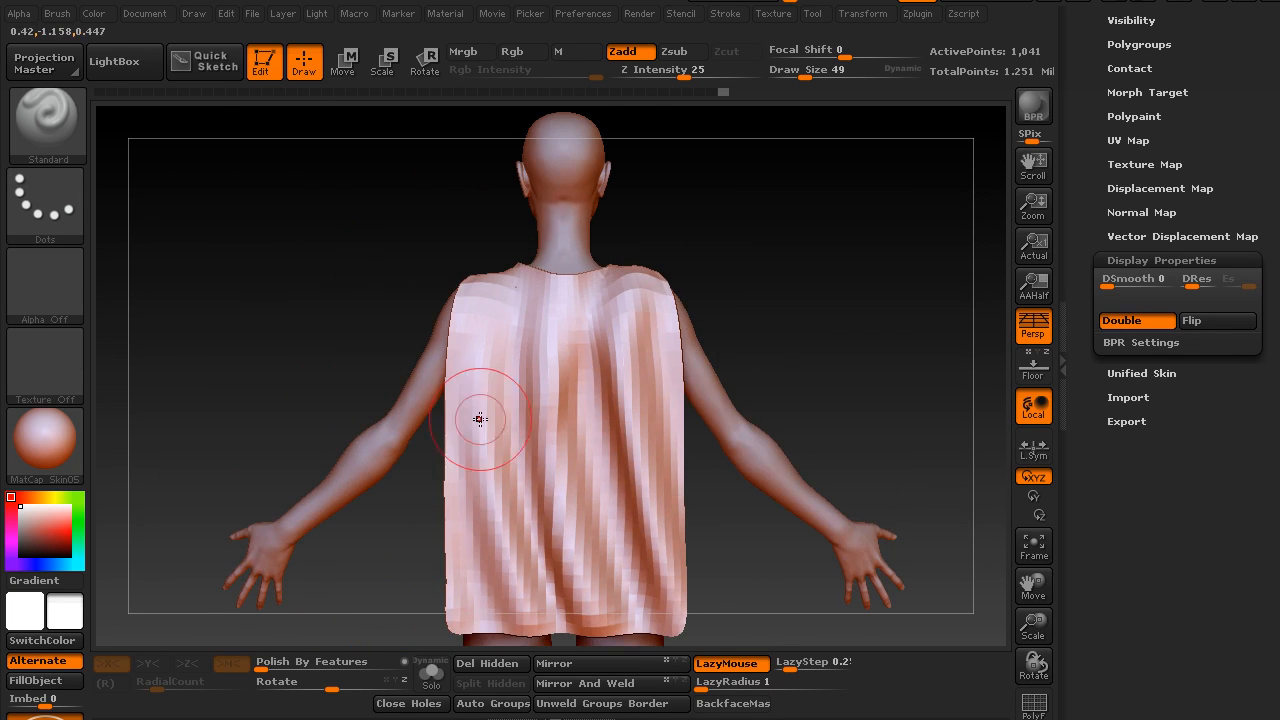
pyautogui.moveTo(434, 277); pyautogui.dragTo(685, 288)
pyautogui.moveTo(680, 240); pyautogui.dragTo(721, 216)
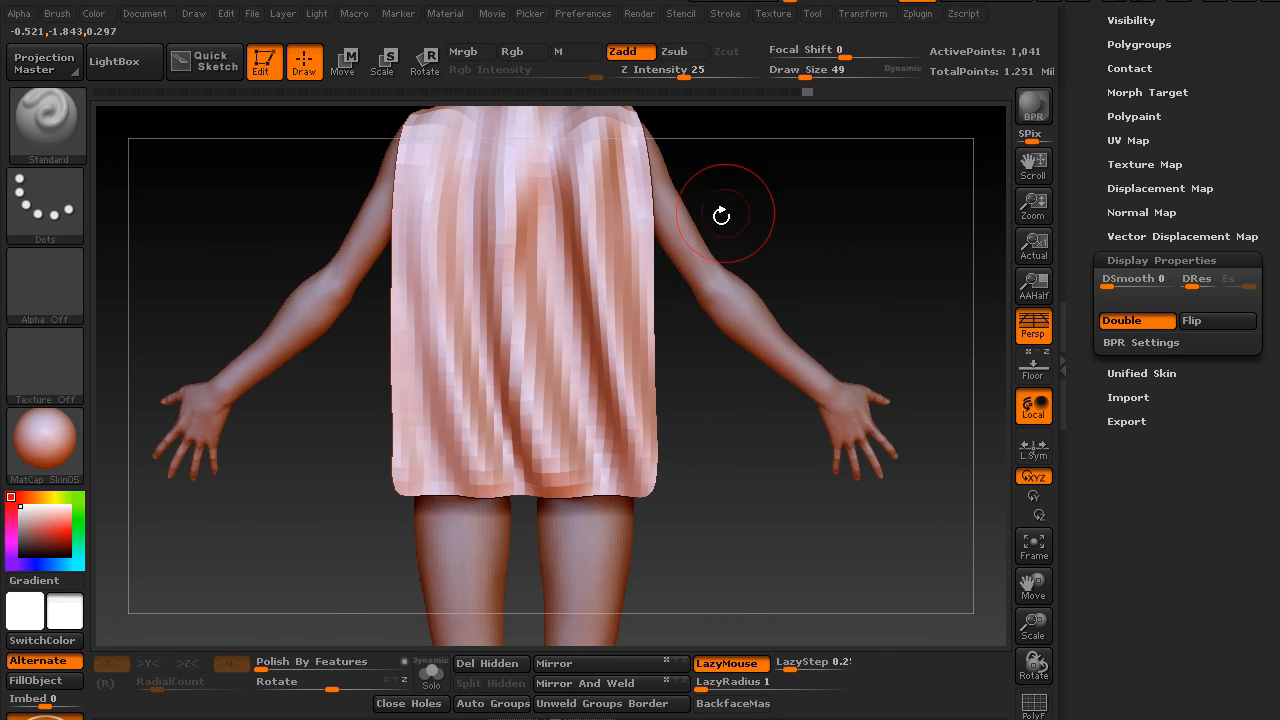
pyautogui.moveTo(652, 280); pyautogui.dragTo(658, 332)
pyautogui.keyDown('alt'); pyautogui.moveTo(728, 500); pyautogui.dragTo(762, 526); pyautogui.keyUp('alt')
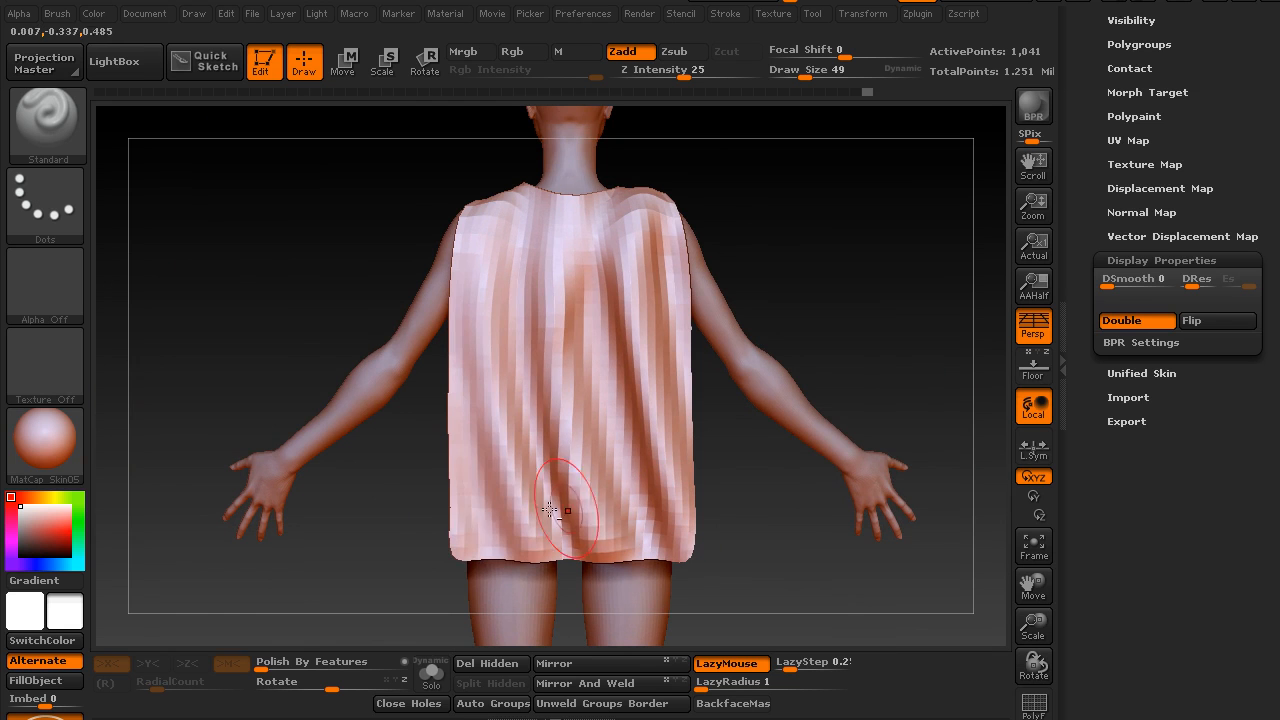
pyautogui.moveTo(475, 489); pyautogui.dragTo(464, 452)
pyautogui.moveTo(461, 438); pyautogui.dragTo(455, 300)
pyautogui.keyDown('alt'); pyautogui.moveTo(415, 530); pyautogui.dragTo(433, 554); pyautogui.keyUp('alt')
pyautogui.keyDown('alt'); pyautogui.moveTo(557, 378); pyautogui.dragTo(531, 234); pyautogui.keyUp('alt')
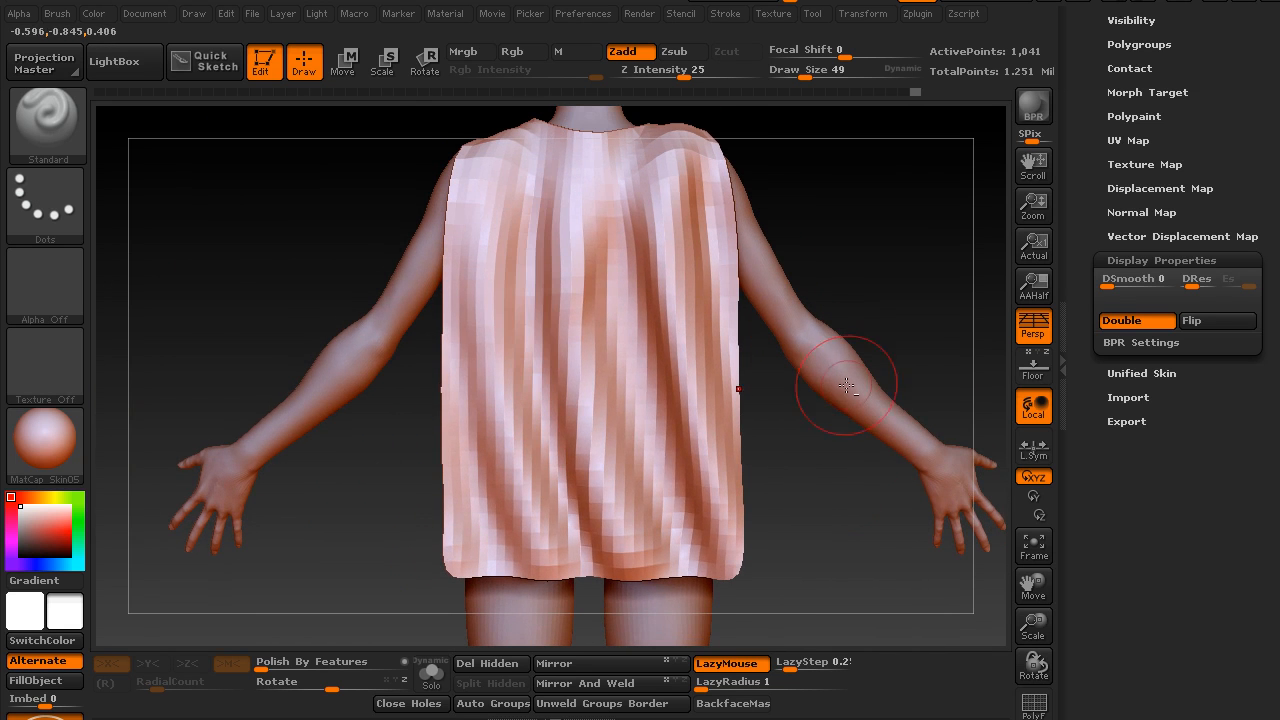
# Subdivide the cape up to subdivision level 5 to smooth the sculpted folds
pyautogui.keyDown('alt'); pyautogui.moveTo(837, 495); pyautogui.dragTo(827, 491); pyautogui.keyUp('alt')
pyautogui.hotkey('ctrl', 'd')
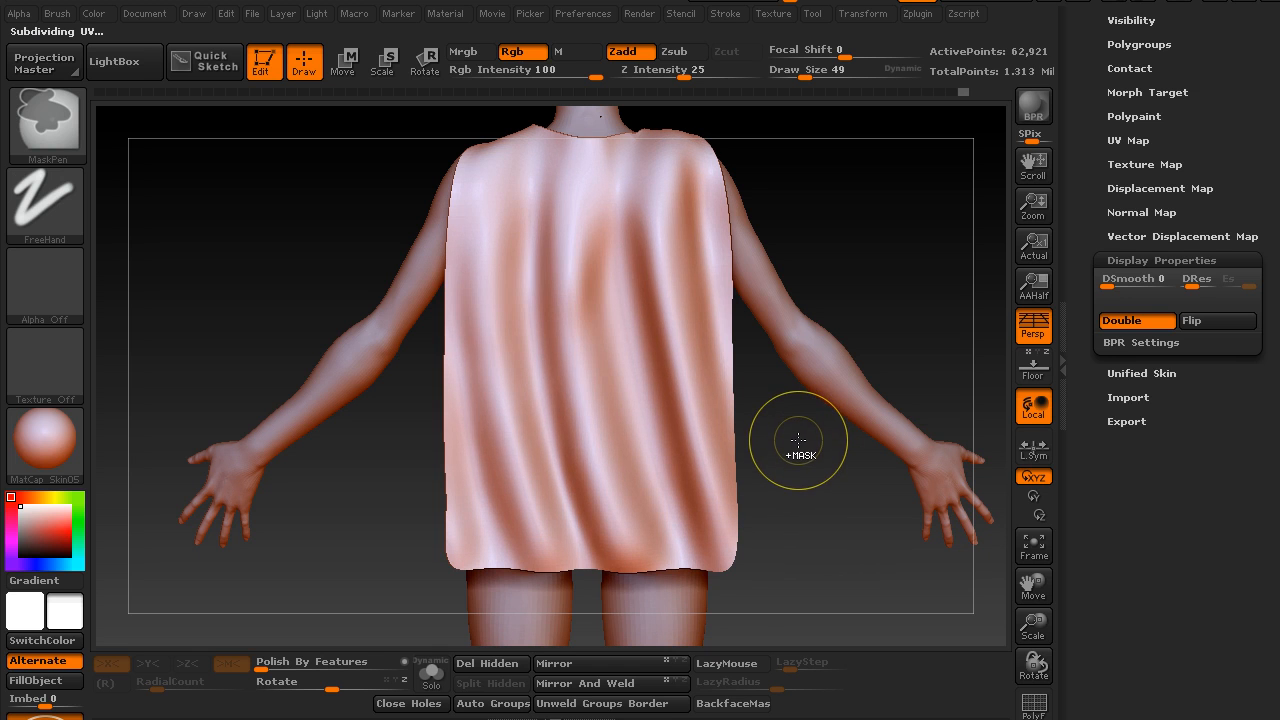
# Delete the cape's lower subdivision levels and display the polyframe over its dense mesh
pyautogui.moveTo(1073, 236); pyautogui.dragTo(1085, 355)
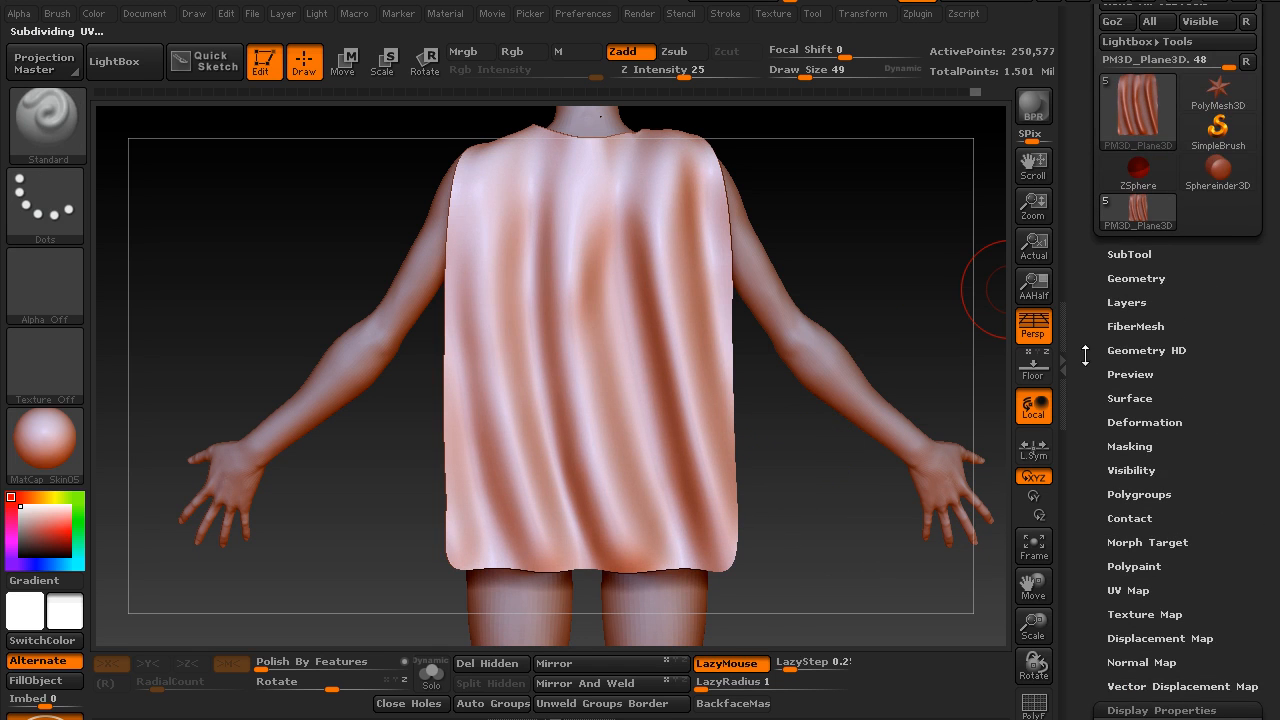
pyautogui.click(1134, 278)
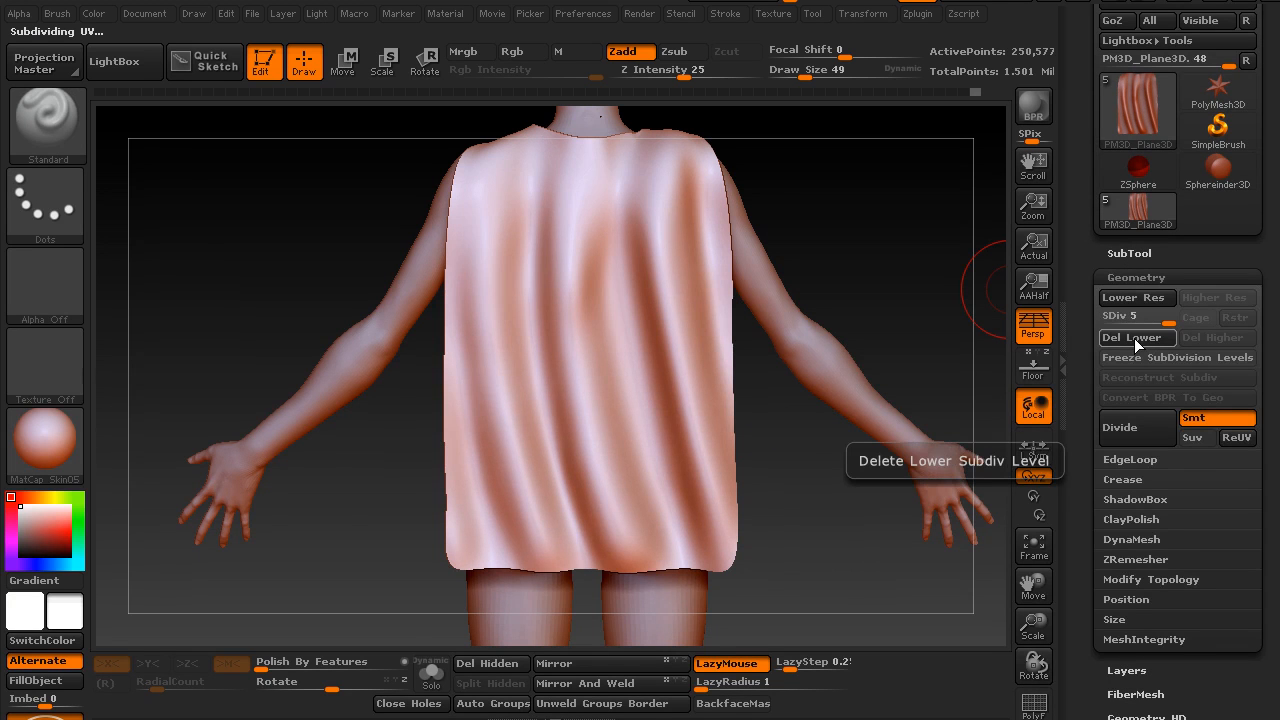
pyautogui.click(1134, 338)
pyautogui.keyDown('alt'); pyautogui.moveTo(788, 449); pyautogui.dragTo(866, 568); pyautogui.keyUp('alt')
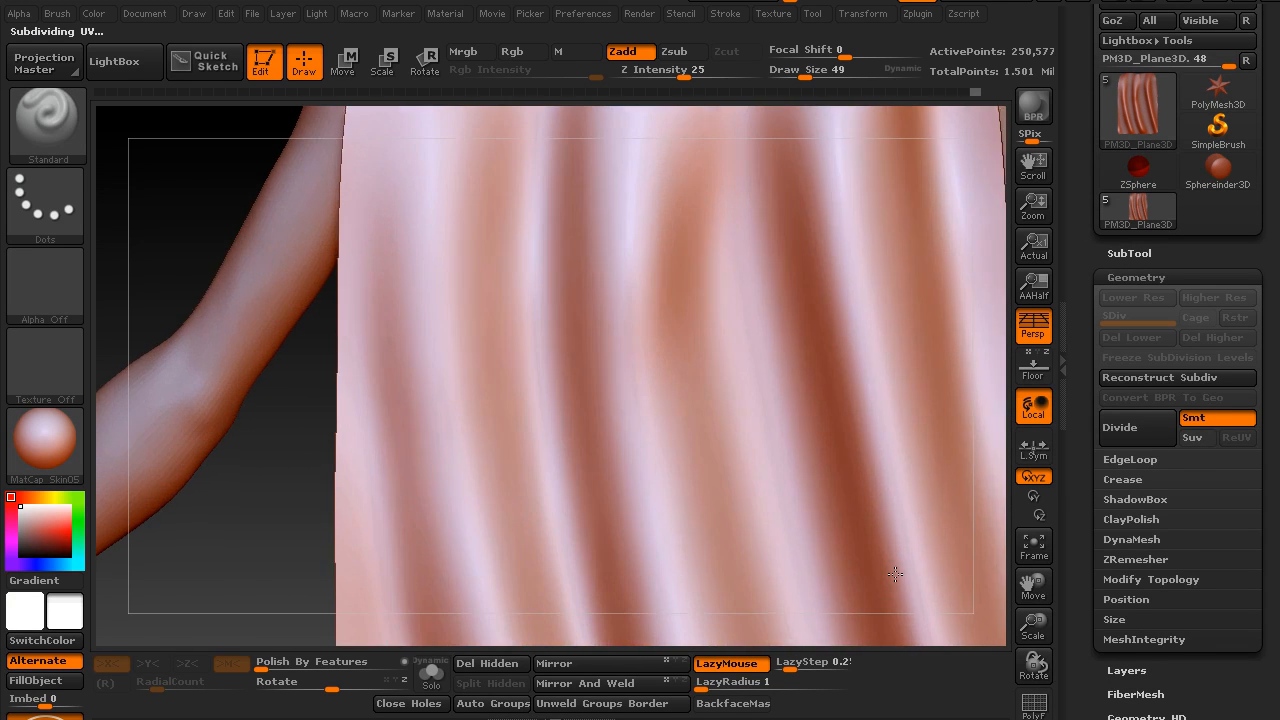
pyautogui.hotkey('shift', 'f')
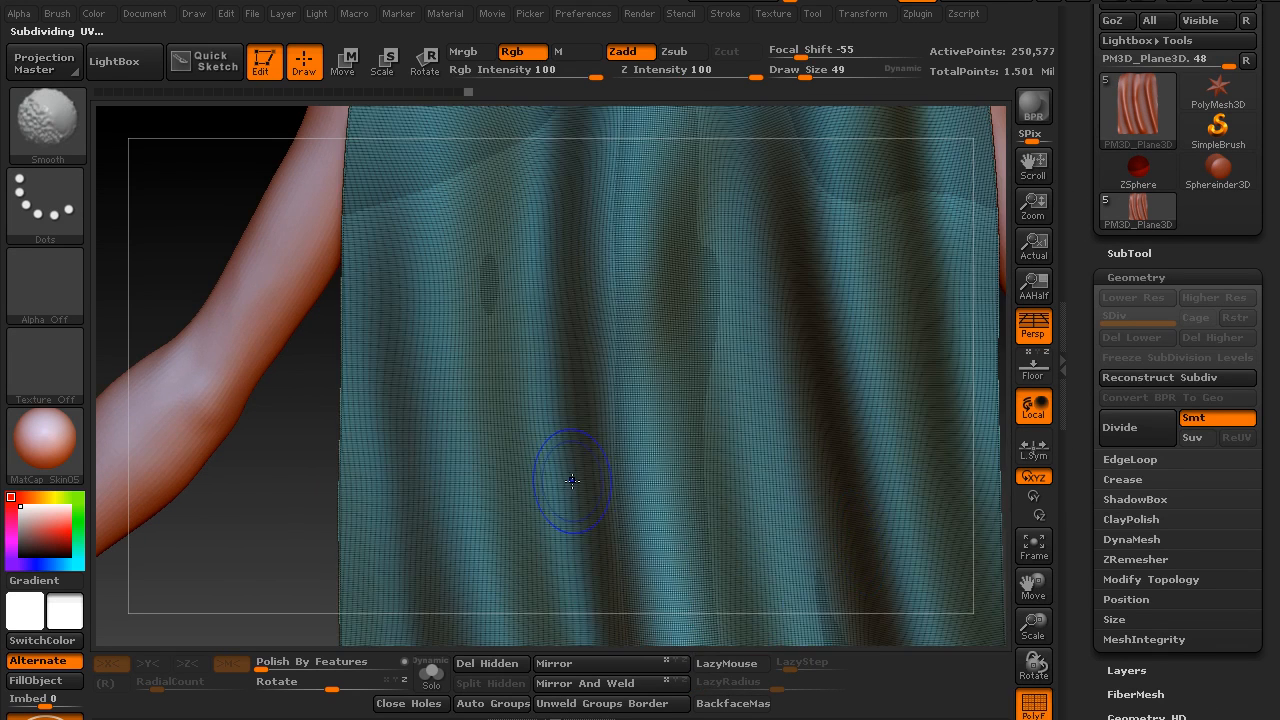
# Turn off the polyframe and set the Standard brush to draw size 27 with a focal shift of -100
pyautogui.hotkey('shift', 'f')
pyautogui.moveTo(265, 573)
pyautogui.keyDown('alt'); pyautogui.mouseDown()
pyautogui.moveTo(311, 569)
pyautogui.moveTo(303, 440)
pyautogui.moveTo(311, 520)
pyautogui.moveTo(288, 440)
pyautogui.moveTo(318, 451)
pyautogui.mouseUp(); pyautogui.keyUp('alt')
pyautogui.press('s')
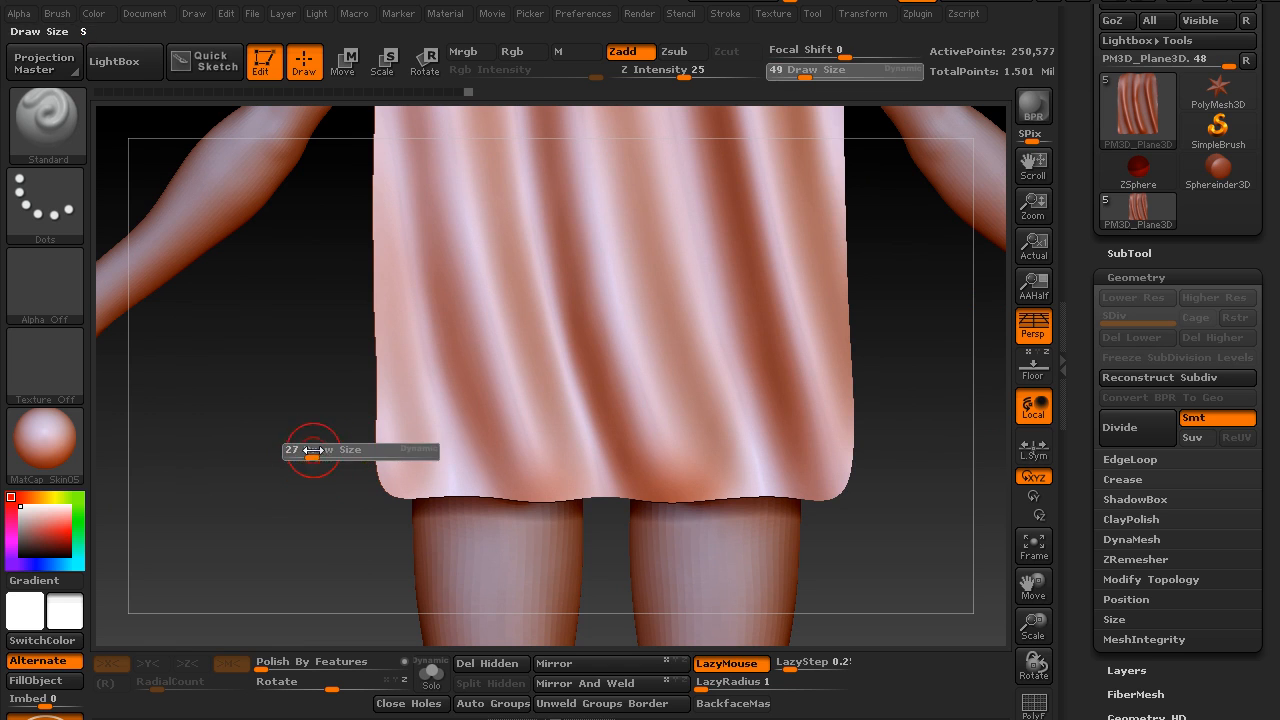
pyautogui.moveTo(836, 50); pyautogui.dragTo(809, 58)
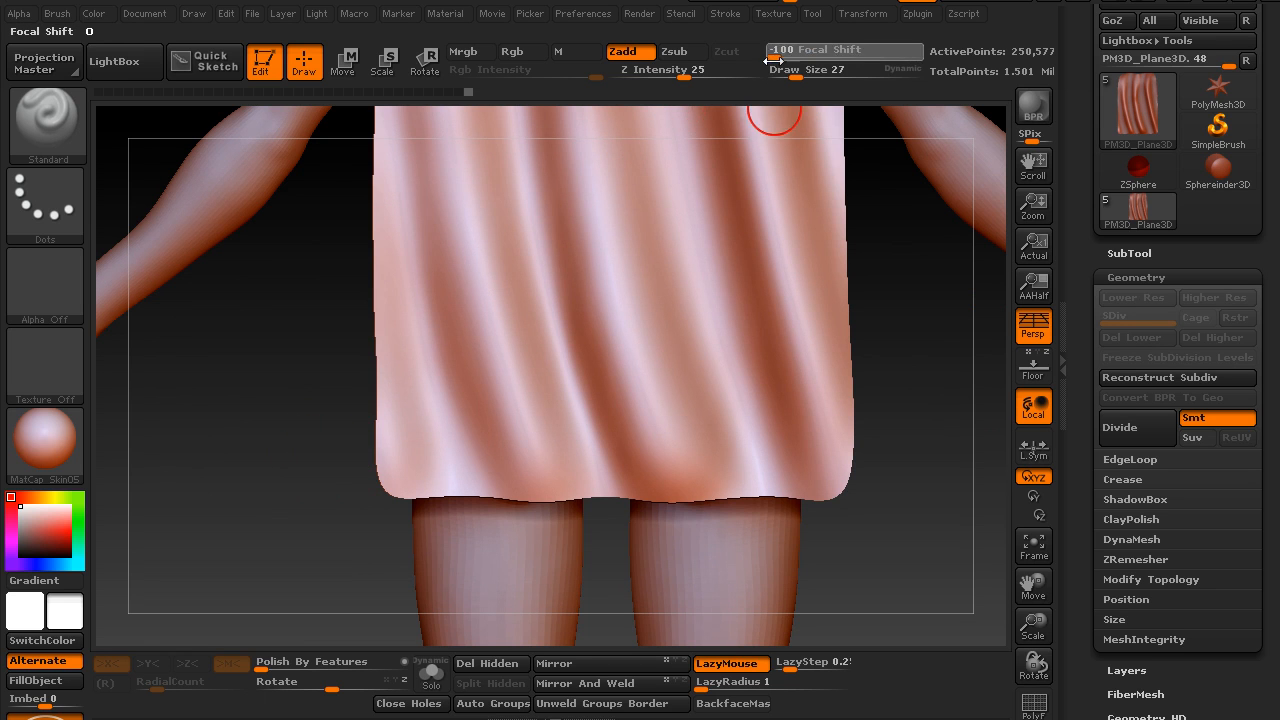
# Mask an irregular, jagged band along the cape's whole hem using the MaskPen at draw size 19
pyautogui.press('s')
pyautogui.moveTo(289, 452); pyautogui.dragTo(337, 510)
pyautogui.moveTo(353, 460)
pyautogui.keyDown('ctrl'); pyautogui.mouseDown()
pyautogui.moveTo(340, 440)
pyautogui.moveTo(349, 477)
pyautogui.moveTo(392, 465)
pyautogui.moveTo(425, 482)
pyautogui.moveTo(460, 430)
pyautogui.moveTo(482, 457)
pyautogui.mouseUp(); pyautogui.keyUp('ctrl')
pyautogui.moveTo(278, 590)
pyautogui.mouseDown()
pyautogui.moveTo(254, 594)
pyautogui.moveTo(281, 571)
pyautogui.mouseUp()
pyautogui.press('s')
pyautogui.moveTo(459, 430)
pyautogui.keyDown('ctrl'); pyautogui.mouseDown()
pyautogui.moveTo(490, 457)
pyautogui.moveTo(538, 460)
pyautogui.moveTo(690, 442)
pyautogui.moveTo(728, 482)
pyautogui.moveTo(699, 465)
pyautogui.mouseUp(); pyautogui.keyUp('ctrl')
pyautogui.moveTo(768, 494)
pyautogui.keyDown('ctrl'); pyautogui.mouseDown()
pyautogui.moveTo(772, 442)
pyautogui.moveTo(800, 425)
pyautogui.moveTo(822, 445)
pyautogui.moveTo(840, 429)
pyautogui.moveTo(816, 352)
pyautogui.moveTo(822, 314)
pyautogui.moveTo(799, 390)
pyautogui.mouseUp(); pyautogui.keyUp('ctrl')
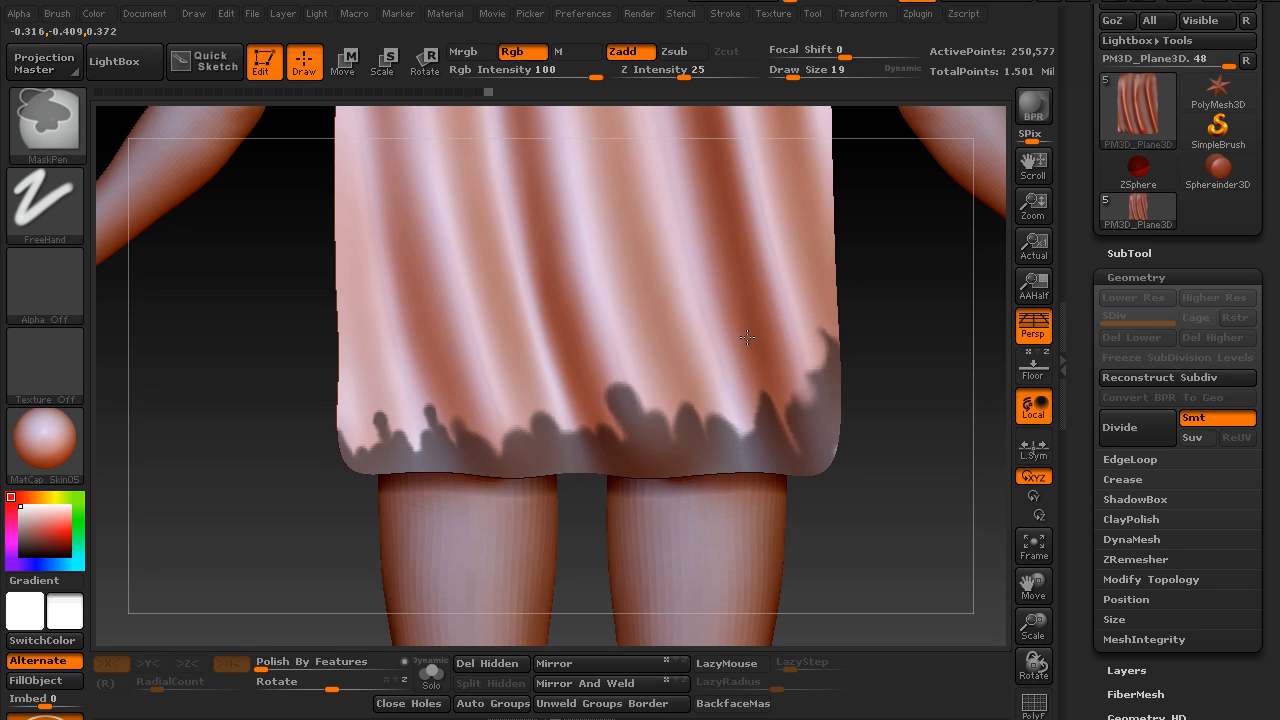
# Unmask narrow notches in the middle of the hem band to make its upper outline more ragged
pyautogui.moveTo(603, 356)
pyautogui.keyDown('ctrl'); pyautogui.keyDown('alt'); pyautogui.mouseDown()
pyautogui.moveTo(622, 430)
pyautogui.moveTo(626, 380)
pyautogui.moveTo(600, 383)
pyautogui.mouseUp(); pyautogui.keyUp('alt'); pyautogui.keyUp('ctrl')
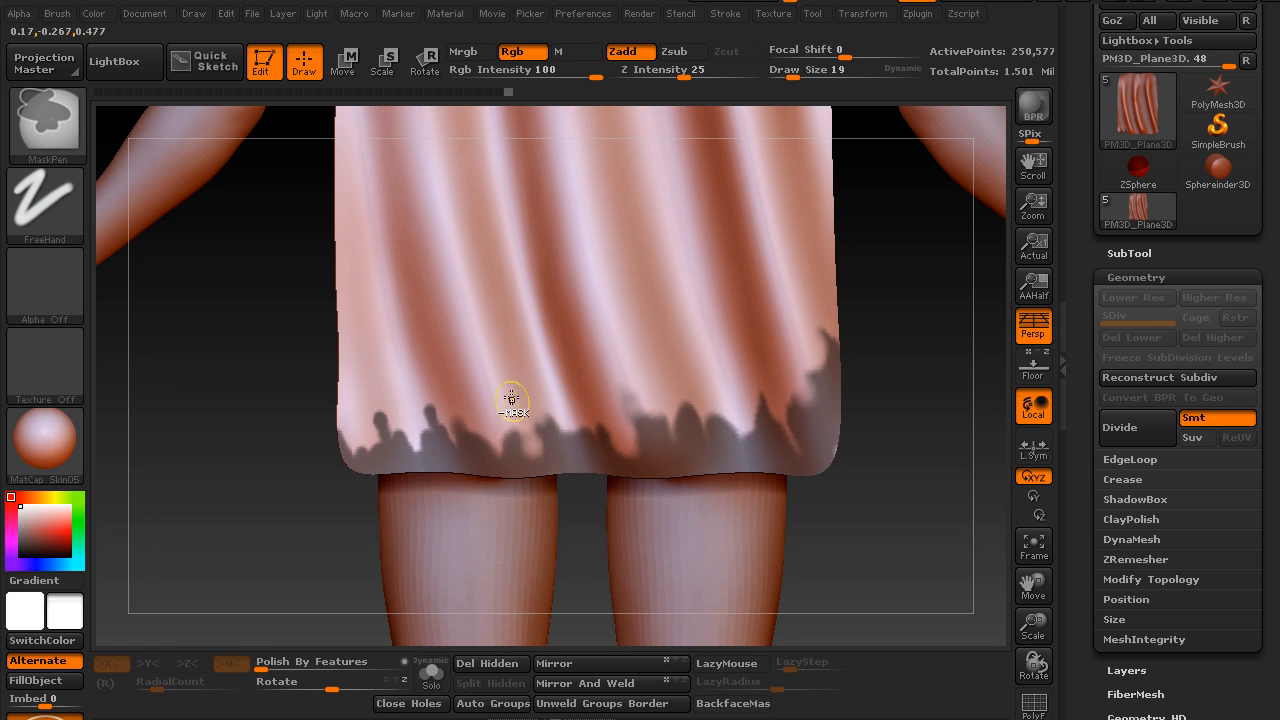
pyautogui.keyDown('ctrl'); pyautogui.keyDown('alt'); pyautogui.moveTo(511, 414); pyautogui.dragTo(515, 464); pyautogui.keyUp('alt'); pyautogui.keyUp('ctrl')
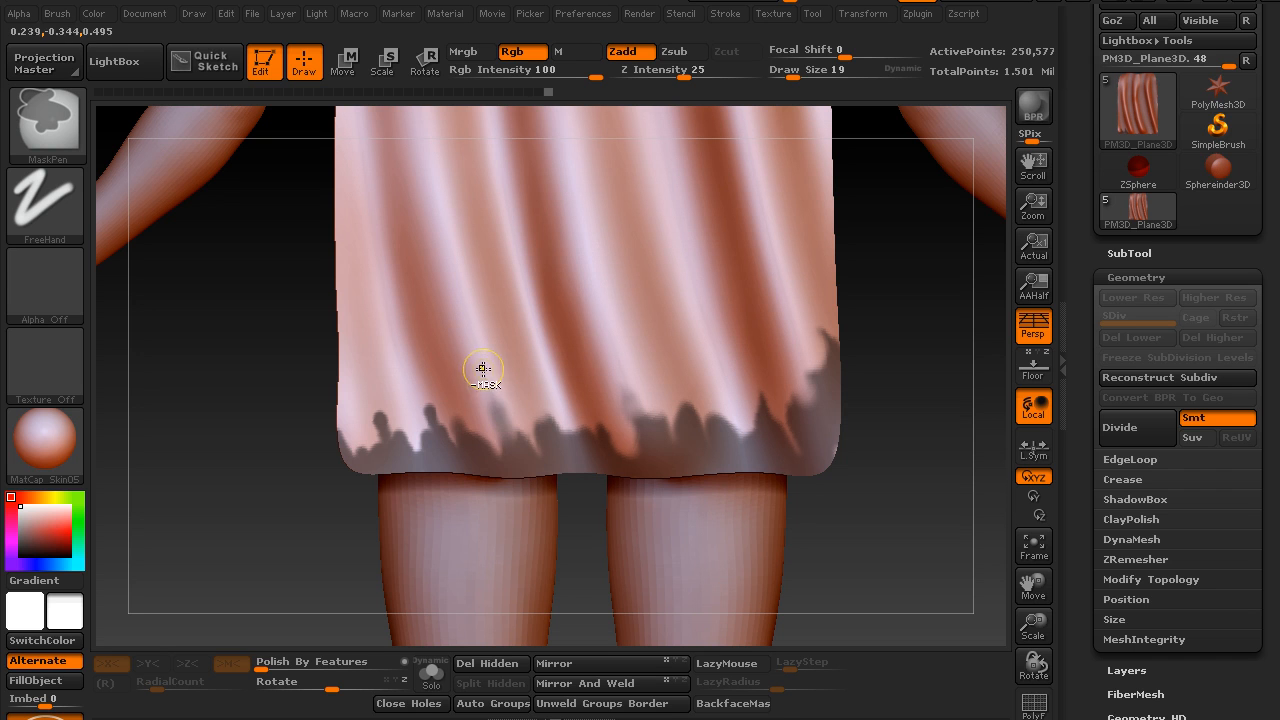
pyautogui.keyDown('ctrl'); pyautogui.keyDown('alt'); pyautogui.moveTo(501, 399); pyautogui.dragTo(516, 437); pyautogui.keyUp('alt'); pyautogui.keyUp('ctrl')
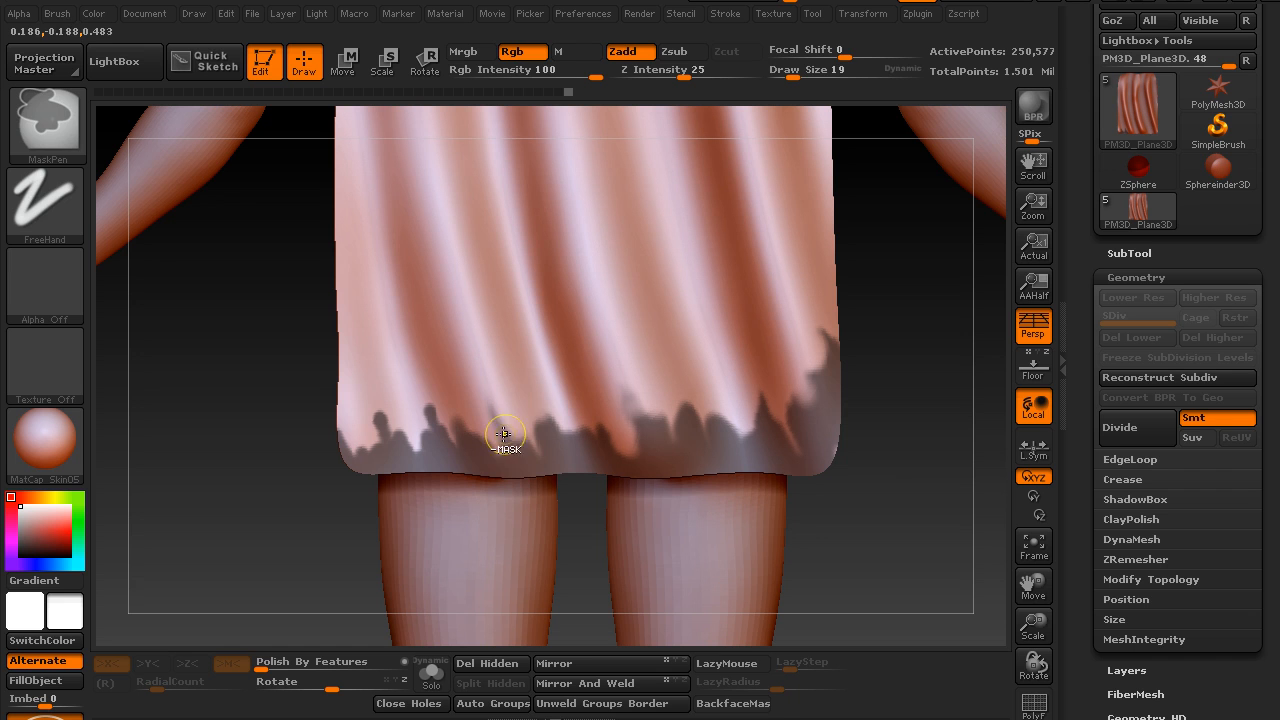
# Reduce the draw size to 9 and sharpen the mask's spikes and notches along the left part of the hem
pyautogui.press('s')
pyautogui.click(454, 403)
pyautogui.moveTo(250, 502)
pyautogui.mouseDown()
pyautogui.moveTo(266, 540)
pyautogui.moveTo(297, 490)
pyautogui.mouseUp()
pyautogui.moveTo(378, 394)
pyautogui.keyDown('ctrl'); pyautogui.keyDown('alt'); pyautogui.mouseDown()
pyautogui.moveTo(399, 381)
pyautogui.moveTo(424, 461)
pyautogui.mouseUp(); pyautogui.keyUp('alt'); pyautogui.keyUp('ctrl')
pyautogui.keyDown('ctrl'); pyautogui.keyDown('alt'); pyautogui.moveTo(434, 397); pyautogui.dragTo(431, 417); pyautogui.keyUp('alt'); pyautogui.keyUp('ctrl')
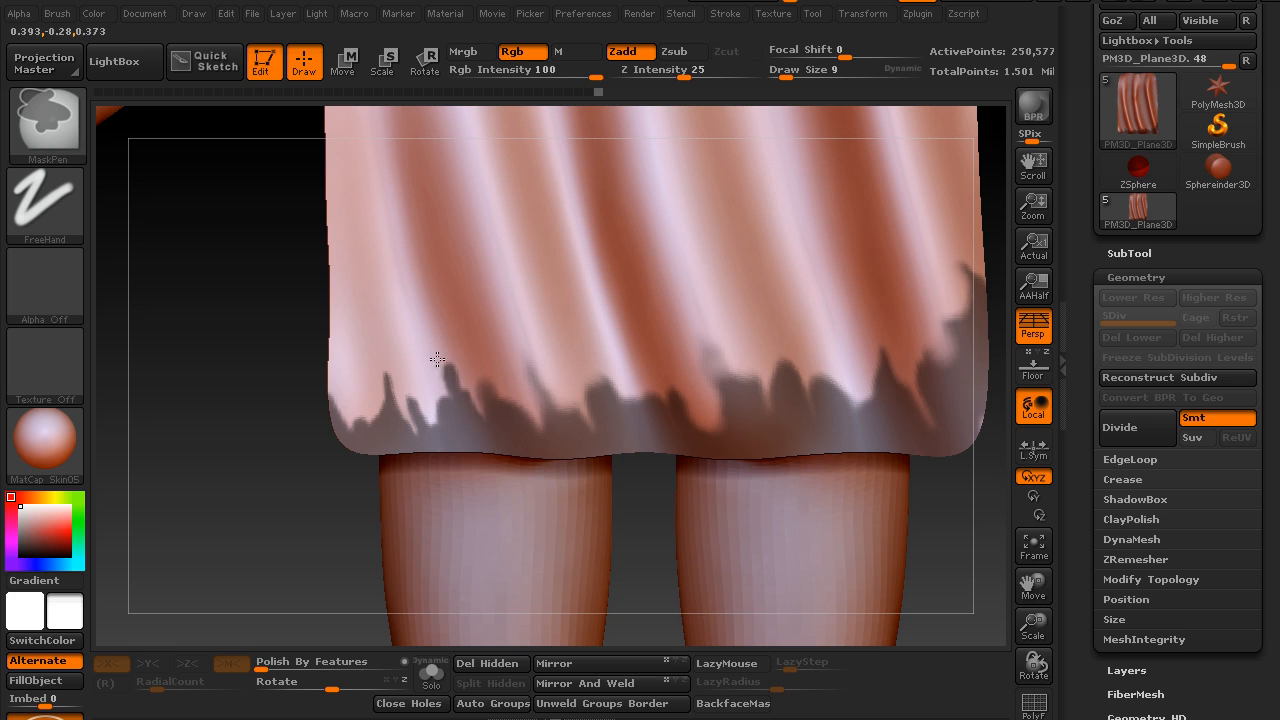
pyautogui.keyDown('ctrl'); pyautogui.keyDown('alt'); pyautogui.moveTo(454, 374); pyautogui.dragTo(484, 434); pyautogui.keyUp('alt'); pyautogui.keyUp('ctrl')
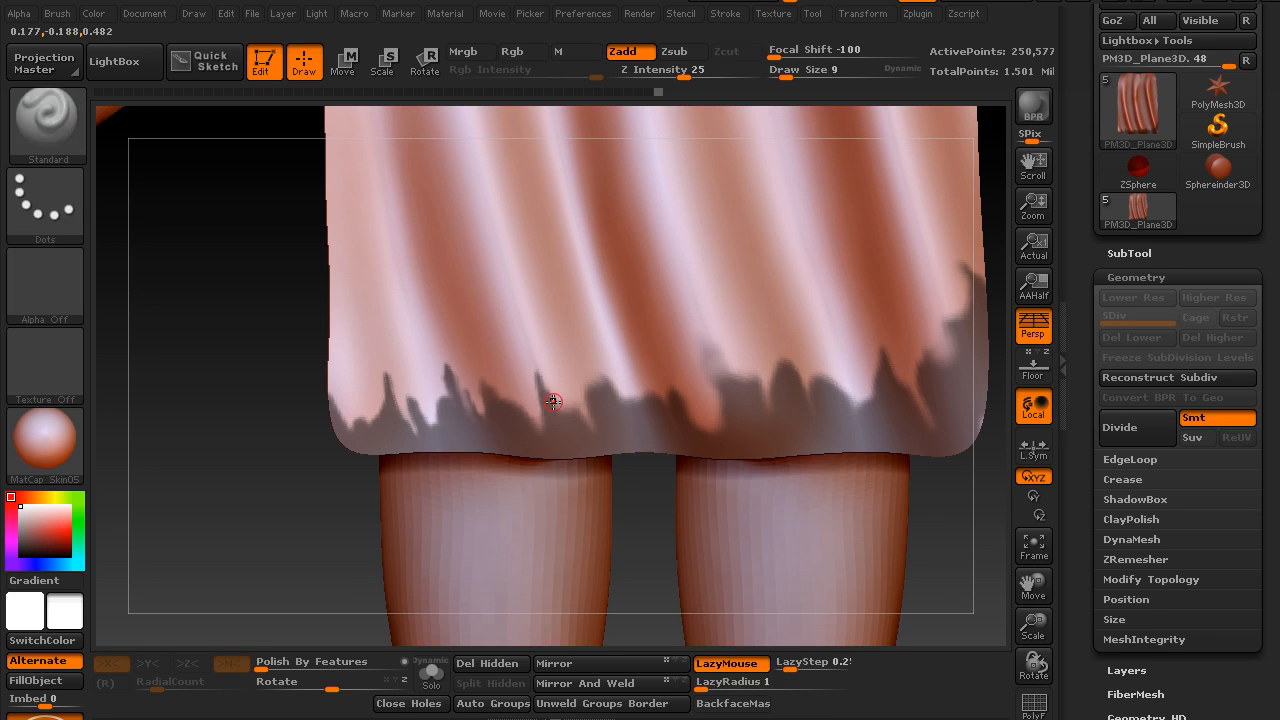
# Refine the mask with thin spikes and cut-in notches just left of the hem's centre
pyautogui.keyDown('ctrl'); pyautogui.keyDown('alt'); pyautogui.moveTo(529, 404); pyautogui.dragTo(535, 422); pyautogui.keyUp('alt'); pyautogui.keyUp('ctrl')
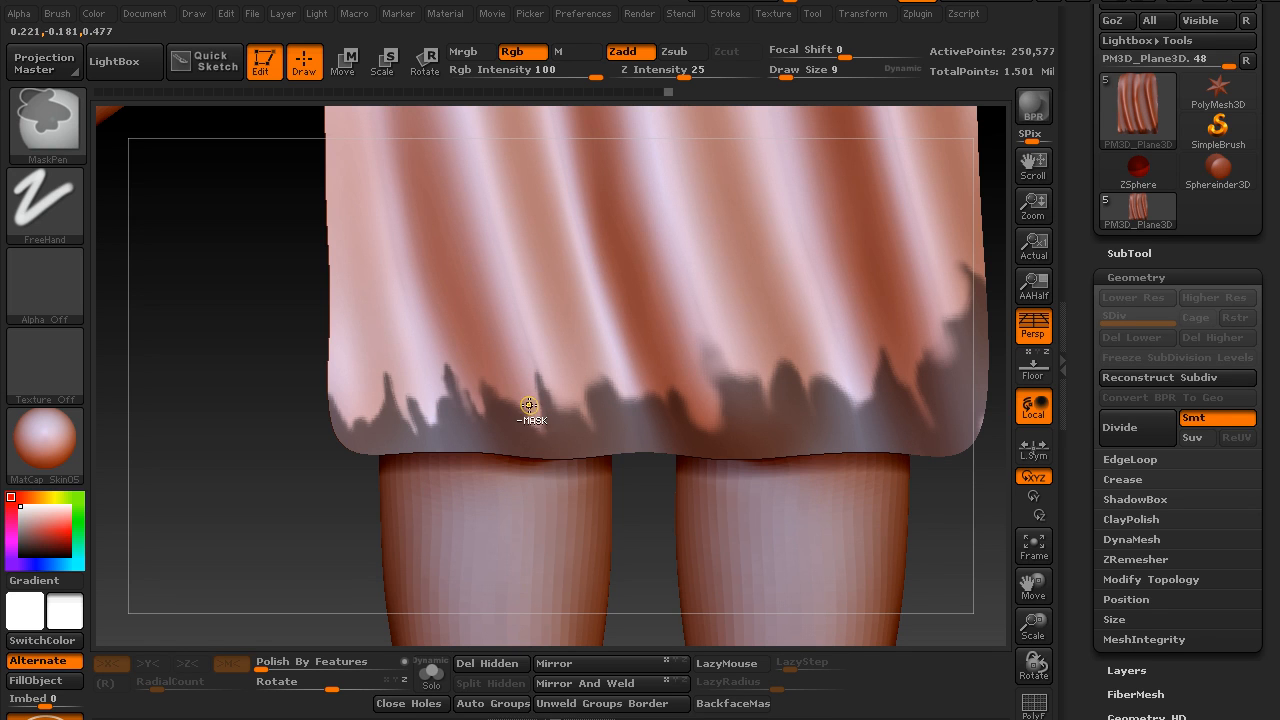
pyautogui.keyDown('ctrl'); pyautogui.moveTo(597, 396); pyautogui.dragTo(592, 379); pyautogui.keyUp('ctrl')
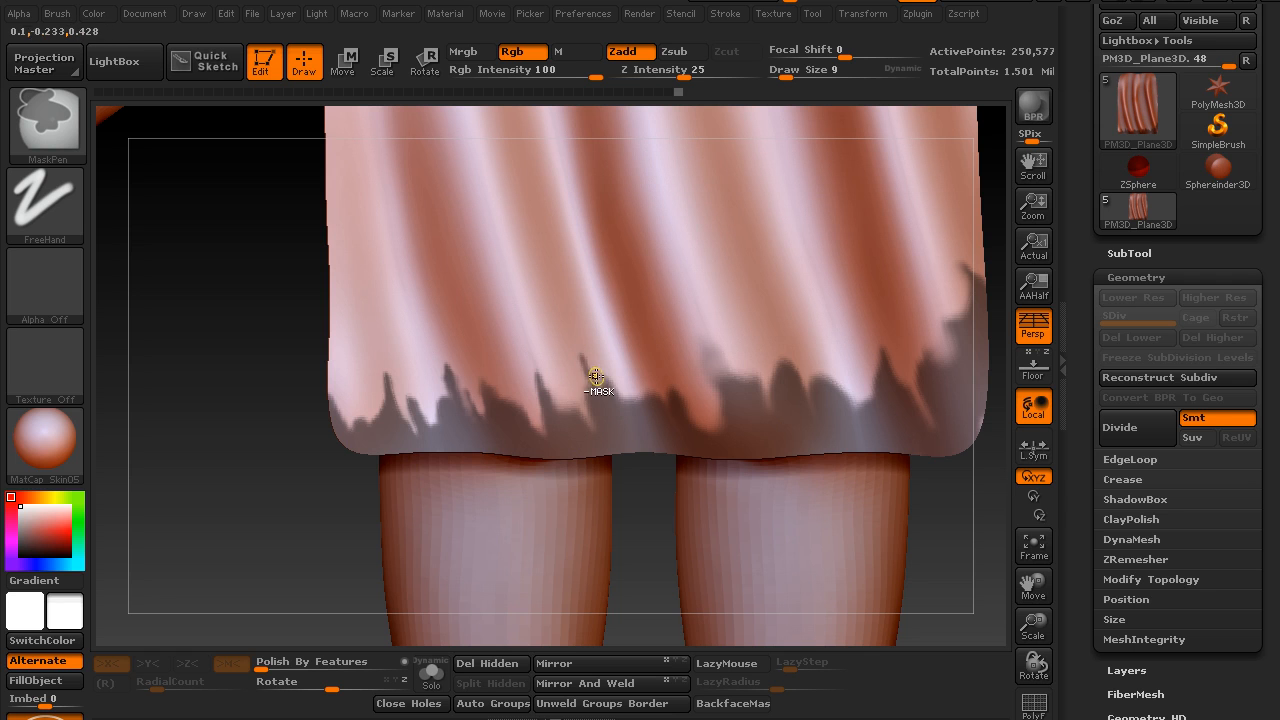
pyautogui.keyDown('ctrl'); pyautogui.keyDown('alt'); pyautogui.moveTo(578, 357); pyautogui.dragTo(588, 388); pyautogui.keyUp('alt'); pyautogui.keyUp('ctrl')
pyautogui.moveTo(586, 378)
pyautogui.keyDown('ctrl'); pyautogui.keyDown('alt'); pyautogui.mouseDown()
pyautogui.moveTo(588, 398)
pyautogui.moveTo(602, 398)
pyautogui.mouseUp(); pyautogui.keyUp('alt'); pyautogui.keyUp('ctrl')
# Break up the rounded mask bumps right of the hem's centre into fine, pointed spikes
pyautogui.keyDown('alt'); pyautogui.moveTo(947, 470); pyautogui.dragTo(867, 470); pyautogui.keyUp('alt')
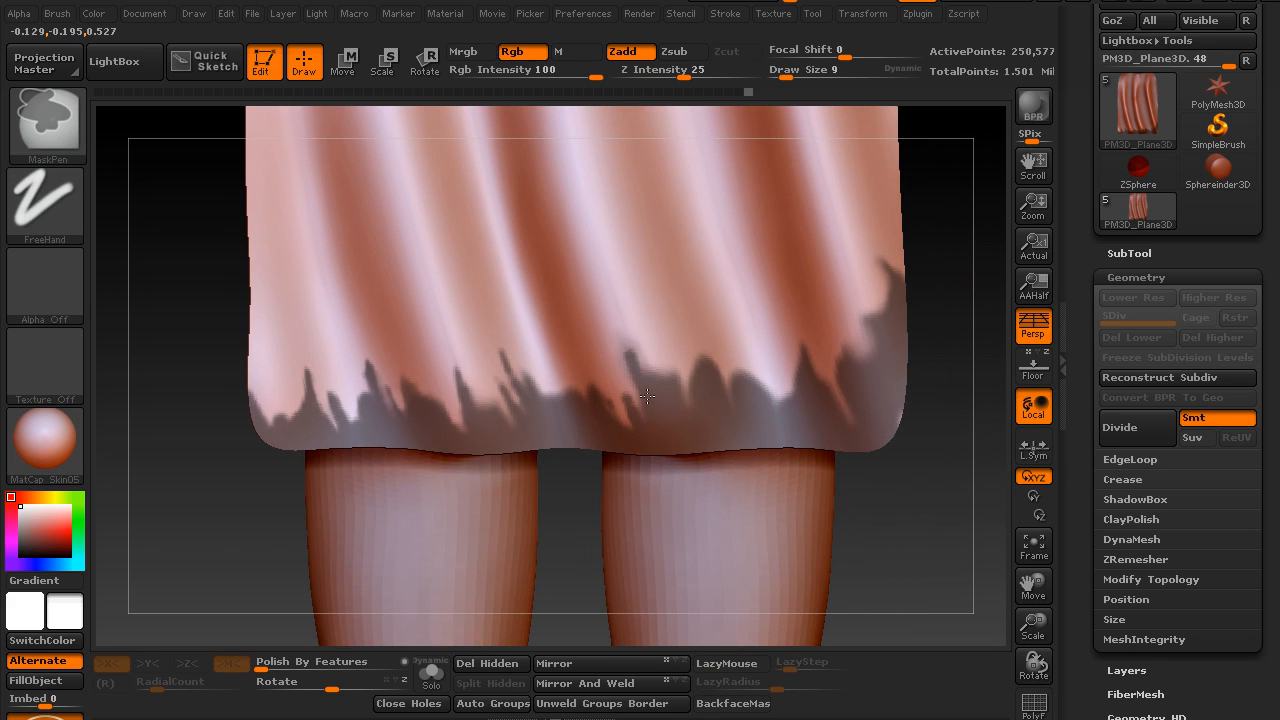
pyautogui.keyDown('ctrl'); pyautogui.moveTo(673, 398); pyautogui.dragTo(655, 362); pyautogui.keyUp('ctrl')
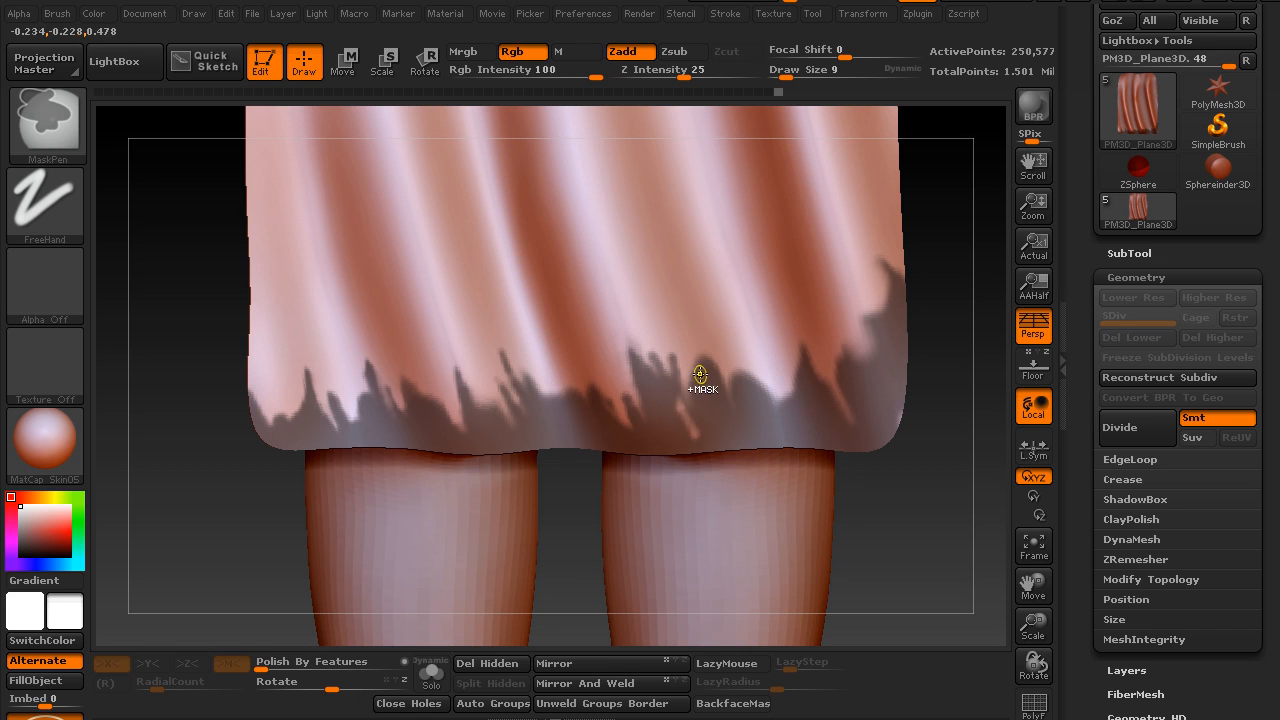
pyautogui.keyDown('ctrl'); pyautogui.moveTo(700, 400); pyautogui.dragTo(699, 379); pyautogui.keyUp('ctrl')
pyautogui.moveTo(706, 434)
pyautogui.keyDown('ctrl'); pyautogui.mouseDown()
pyautogui.moveTo(708, 356)
pyautogui.moveTo(728, 356)
pyautogui.mouseUp(); pyautogui.keyUp('ctrl')
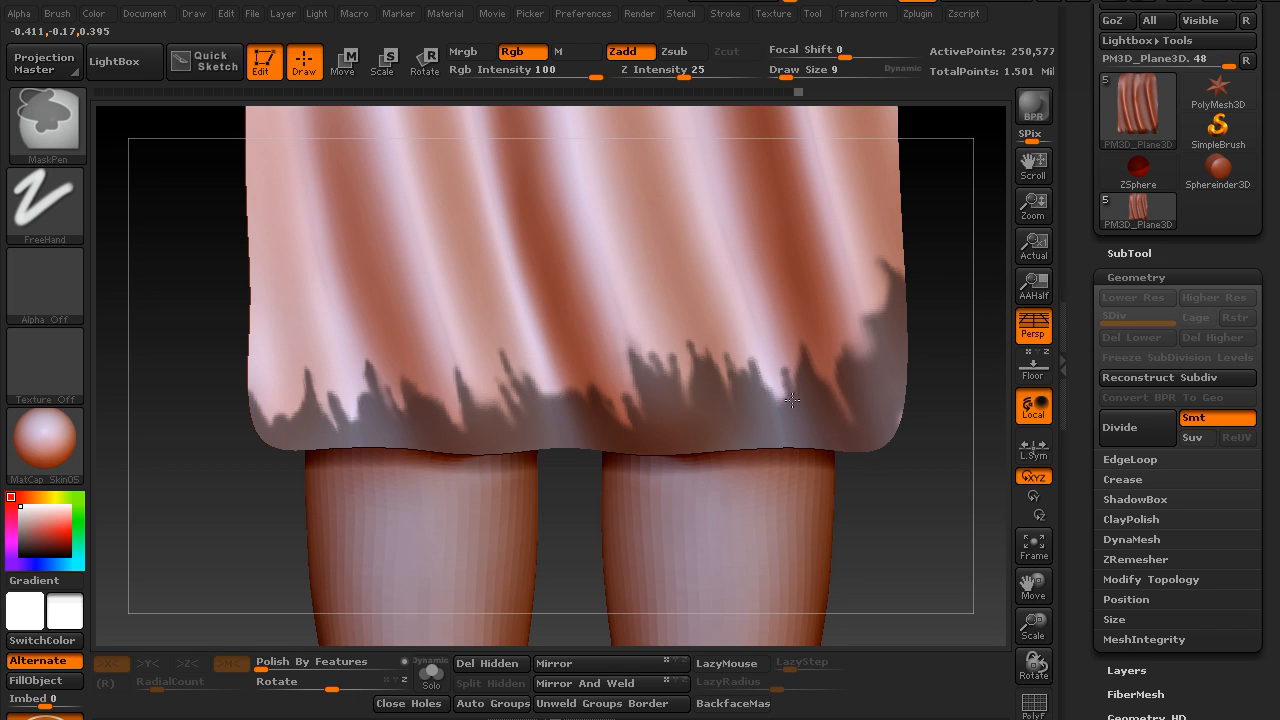
pyautogui.keyDown('ctrl'); pyautogui.moveTo(797, 411); pyautogui.dragTo(800, 416); pyautogui.keyUp('ctrl')
pyautogui.keyDown('ctrl'); pyautogui.moveTo(798, 344); pyautogui.dragTo(816, 402); pyautogui.keyUp('ctrl')
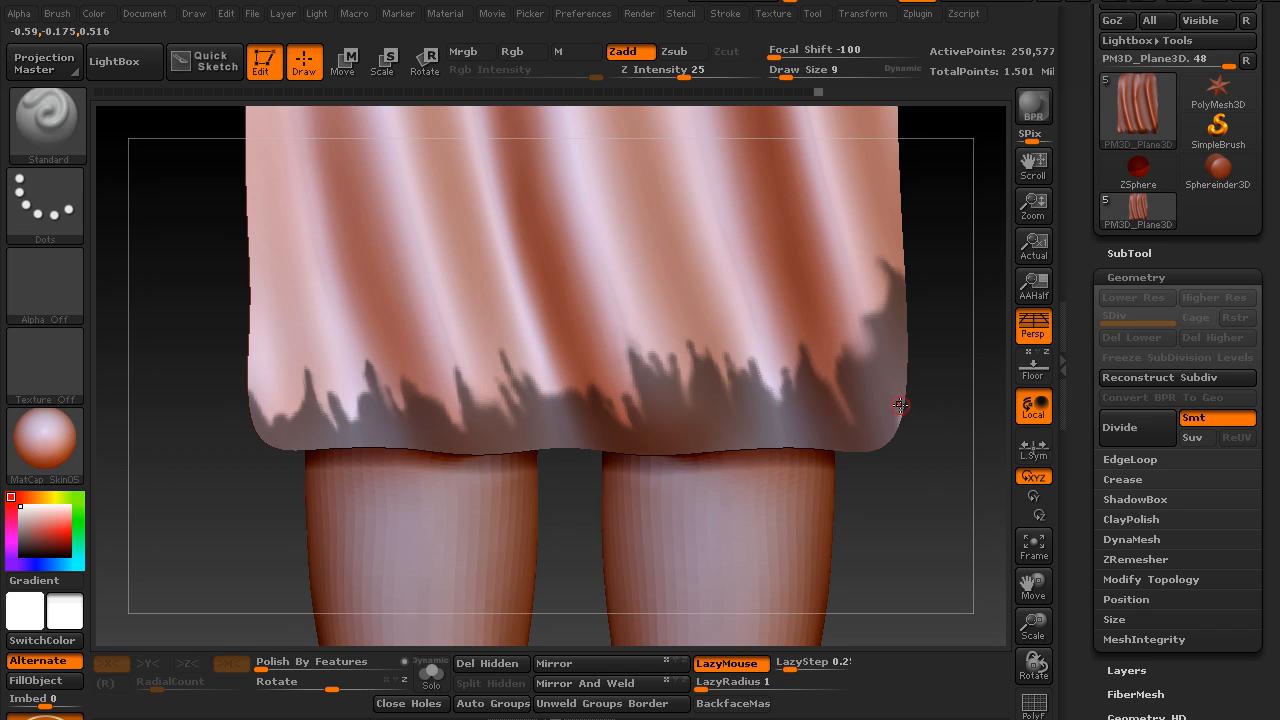
# Add pointed mask spikes climbing up the cape's lower right corner to its side edge
pyautogui.keyDown('alt'); pyautogui.moveTo(930, 465); pyautogui.dragTo(851, 451); pyautogui.keyUp('alt')
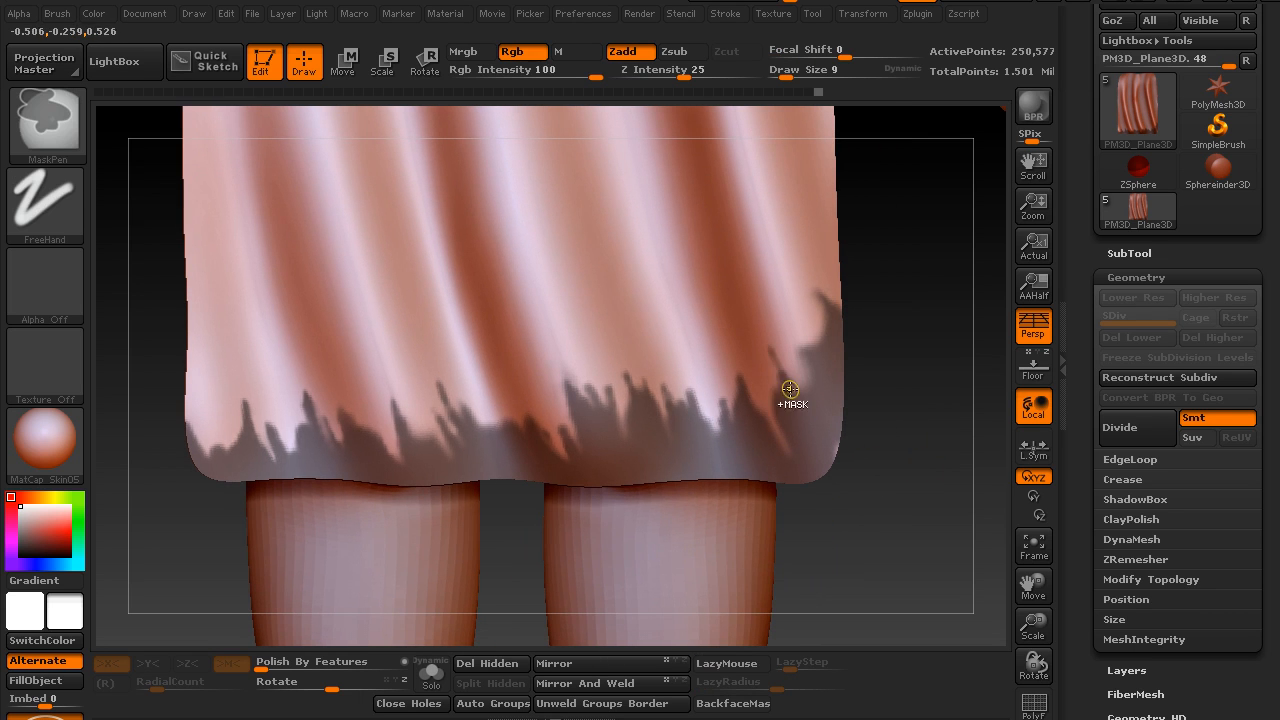
pyautogui.moveTo(776, 360)
pyautogui.keyDown('ctrl'); pyautogui.mouseDown()
pyautogui.moveTo(777, 400)
pyautogui.moveTo(768, 385)
pyautogui.moveTo(807, 325)
pyautogui.mouseUp(); pyautogui.keyUp('ctrl')
pyautogui.keyDown('ctrl'); pyautogui.moveTo(814, 278); pyautogui.dragTo(816, 272); pyautogui.keyUp('ctrl')
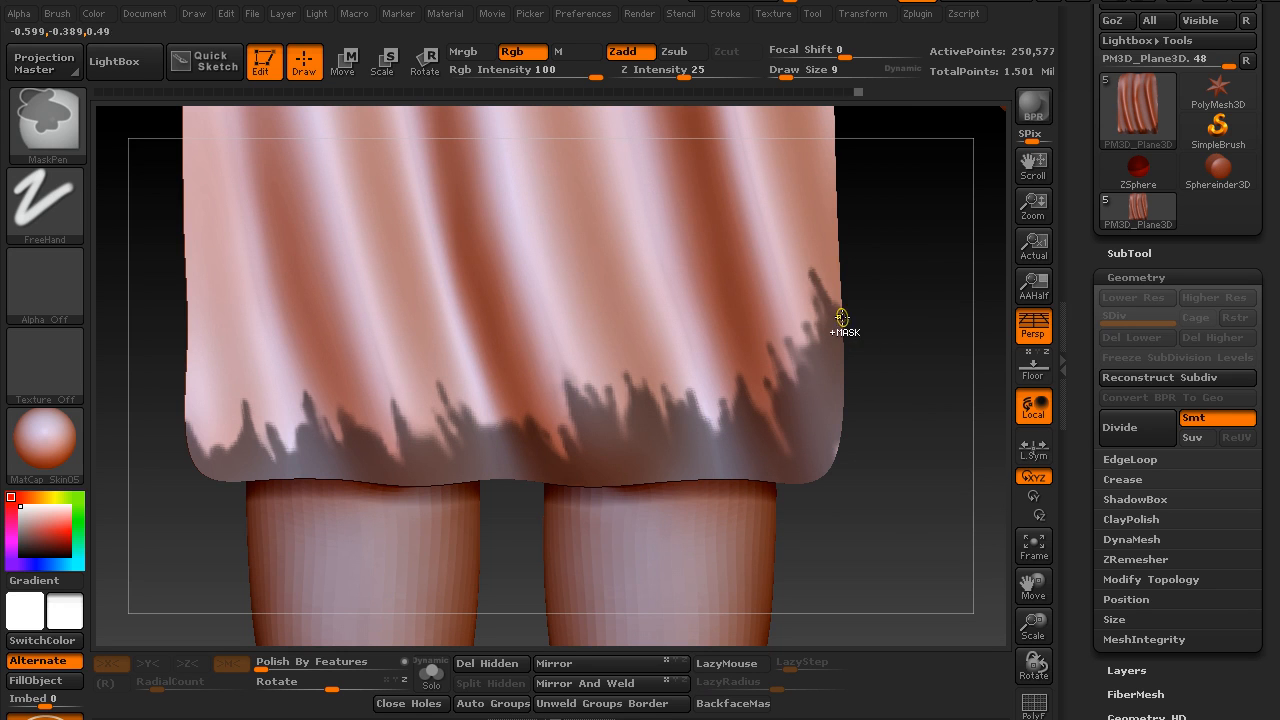
# Mask two slanted, parallel tear shapes on the cape's lower right half and clean up the gap between them
pyautogui.moveTo(881, 351)
pyautogui.keyDown('alt'); pyautogui.mouseDown()
pyautogui.moveTo(872, 338)
pyautogui.moveTo(906, 426)
pyautogui.moveTo(929, 411)
pyautogui.moveTo(903, 400)
pyautogui.moveTo(905, 420)
pyautogui.mouseUp(); pyautogui.keyUp('alt')
pyautogui.moveTo(654, 344)
pyautogui.keyDown('ctrl'); pyautogui.mouseDown()
pyautogui.moveTo(656, 390)
pyautogui.moveTo(684, 424)
pyautogui.mouseUp(); pyautogui.keyUp('ctrl')
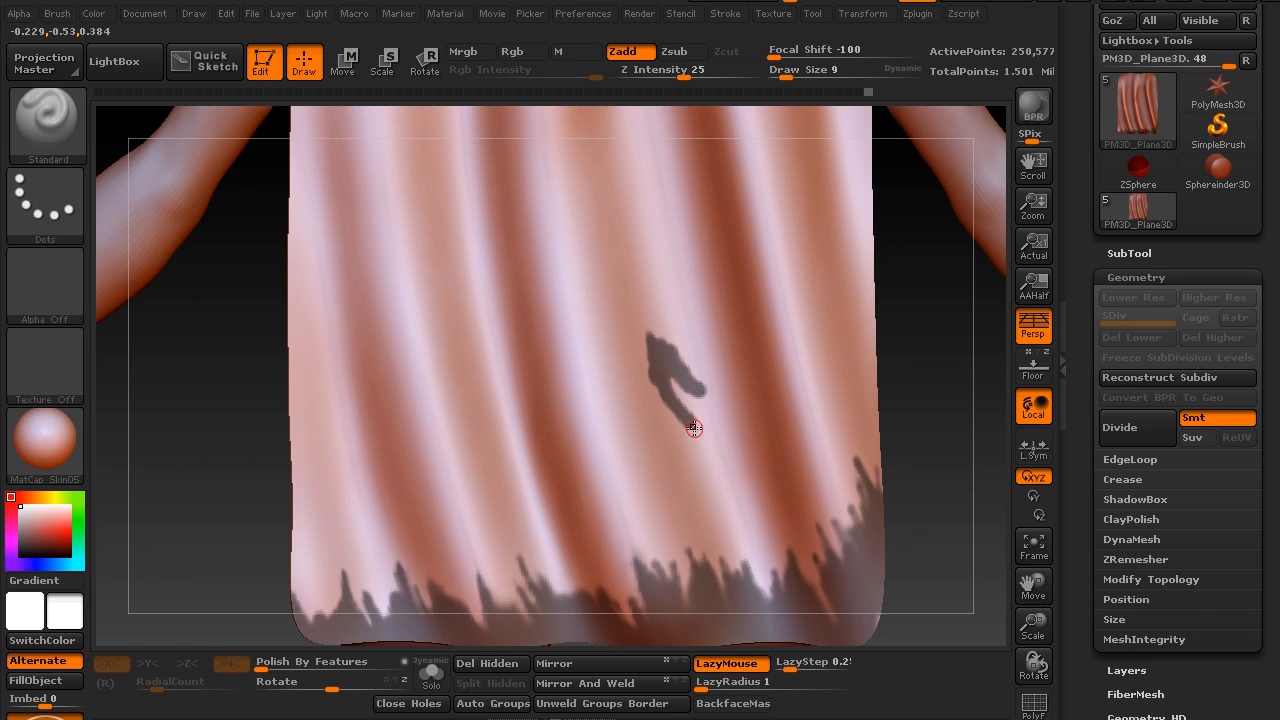
pyautogui.press('ctrl')
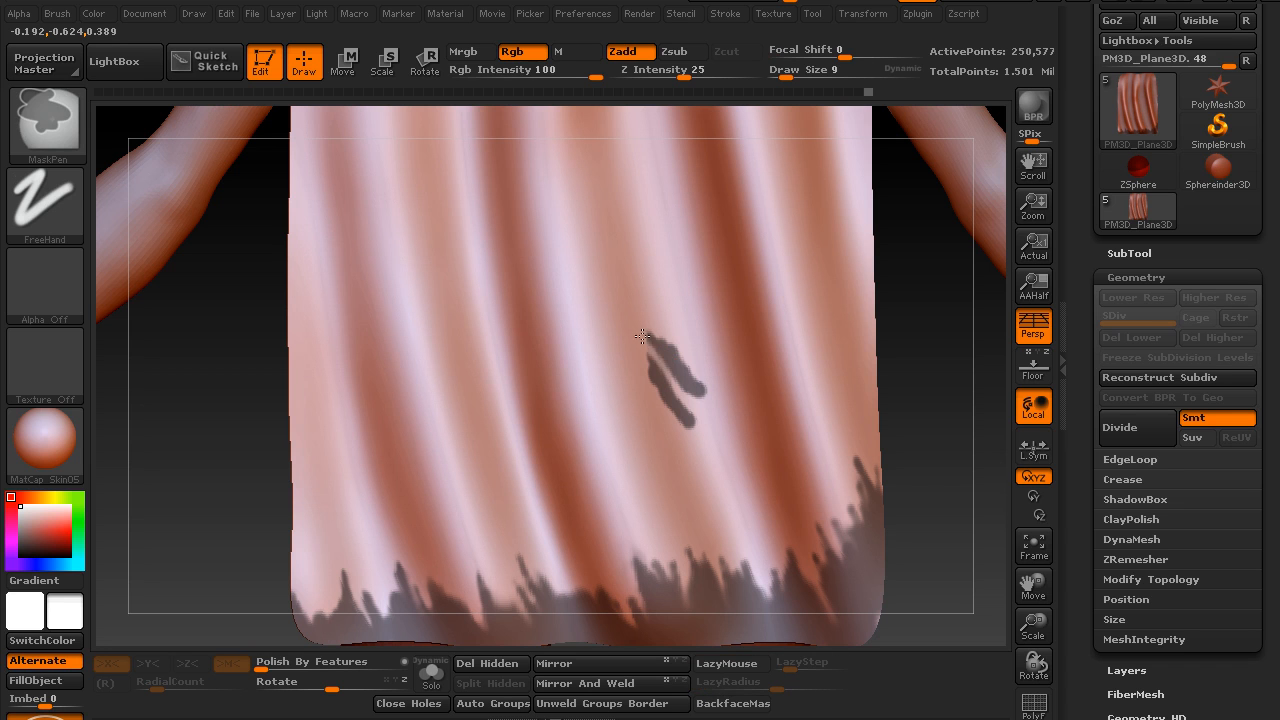
pyautogui.keyDown('ctrl'); pyautogui.moveTo(710, 420); pyautogui.dragTo(685, 395); pyautogui.keyUp('ctrl')
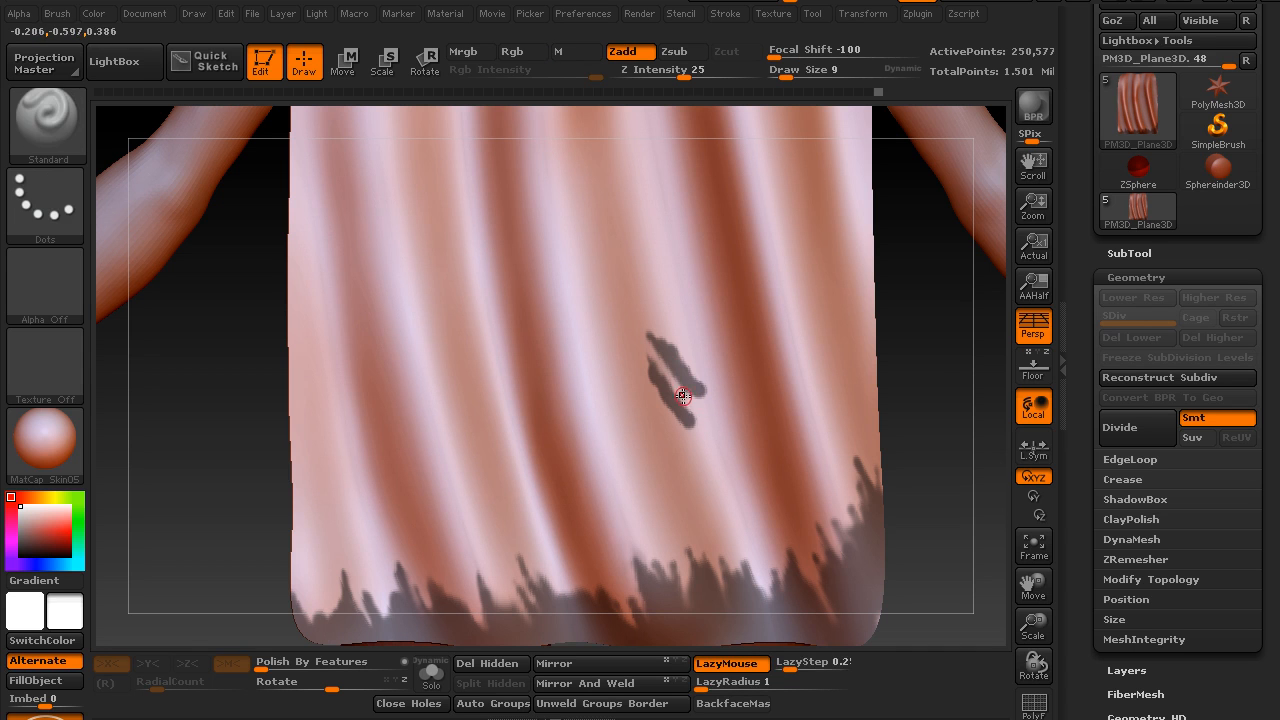
pyautogui.press('ctrl')
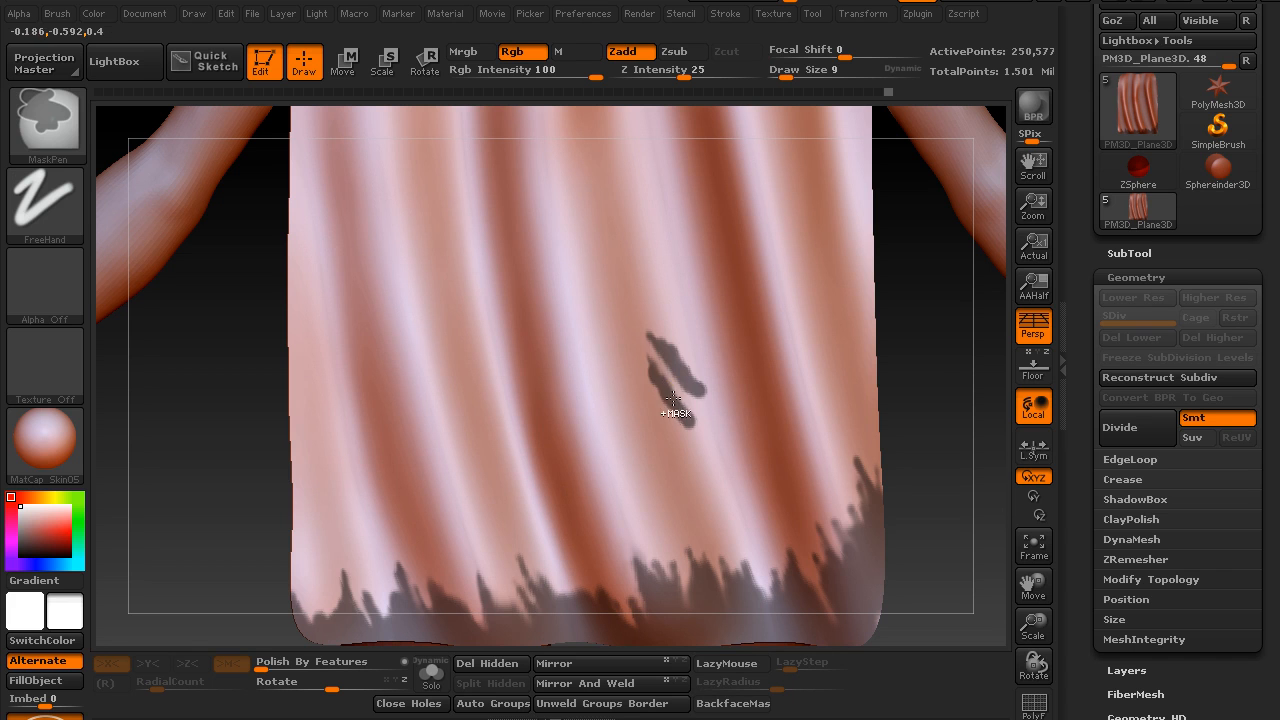
pyautogui.keyDown('ctrl'); pyautogui.click(669, 387); pyautogui.keyUp('ctrl')
pyautogui.keyDown('ctrl'); pyautogui.keyDown('alt'); pyautogui.click(679, 407); pyautogui.keyUp('alt'); pyautogui.keyUp('ctrl')
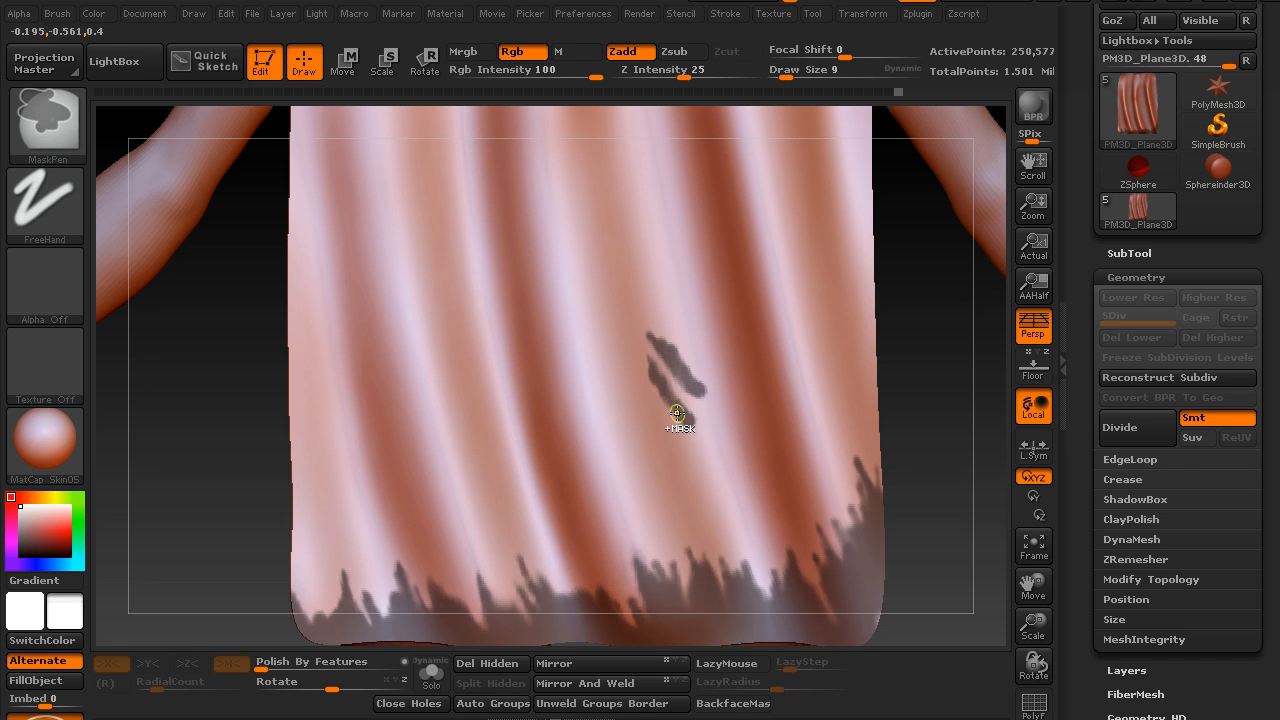
pyautogui.keyDown('ctrl'); pyautogui.click(652, 446); pyautogui.keyUp('ctrl')
pyautogui.keyDown('ctrl'); pyautogui.keyDown('alt'); pyautogui.click(664, 446); pyautogui.keyUp('alt'); pyautogui.keyUp('ctrl')
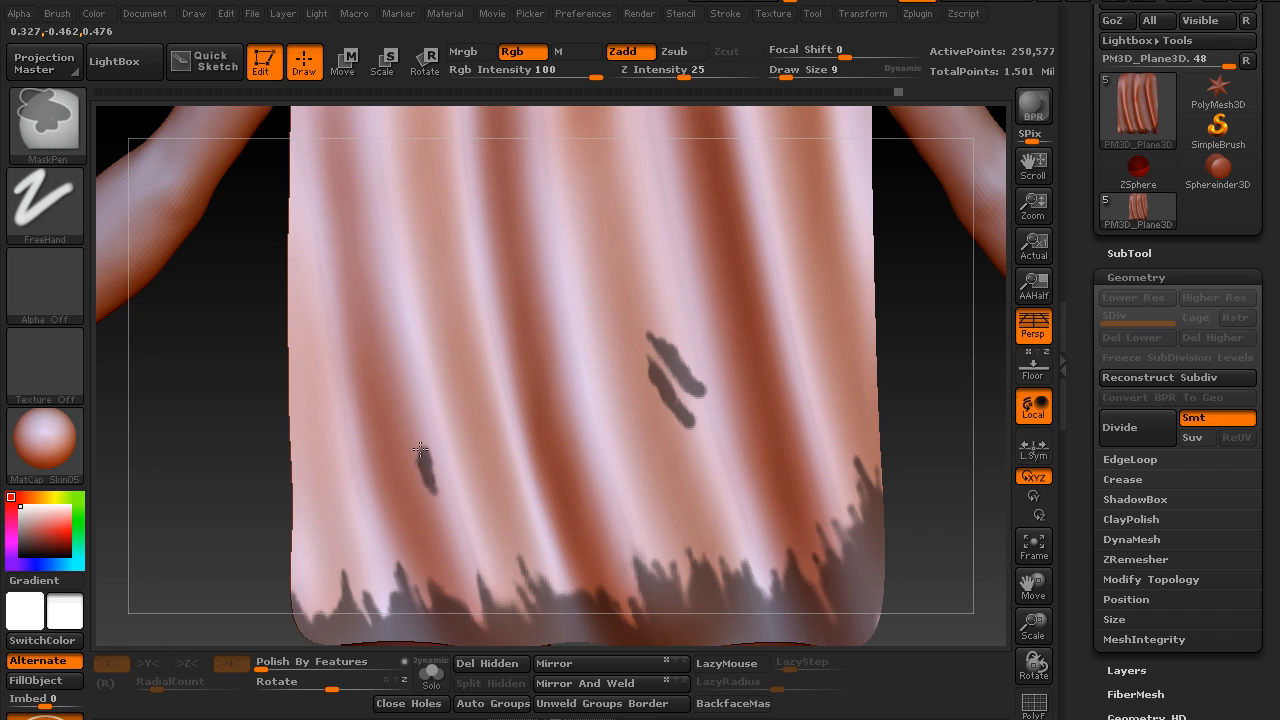
# Mask a V-shaped tear and a small oval tear on the cape's lower left half
pyautogui.moveTo(472, 335)
pyautogui.keyDown('ctrl'); pyautogui.mouseDown()
pyautogui.moveTo(488, 375)
pyautogui.moveTo(482, 357)
pyautogui.mouseUp(); pyautogui.keyUp('ctrl')
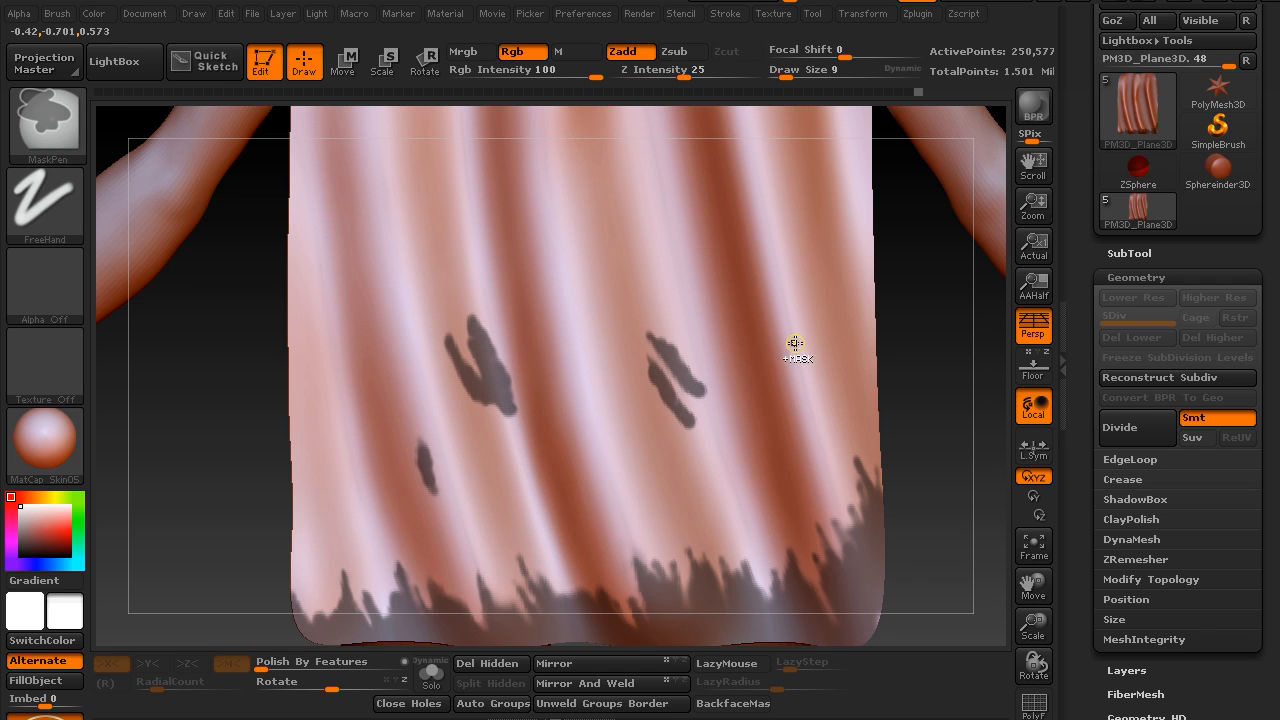
pyautogui.moveTo(957, 494)
pyautogui.keyDown('alt'); pyautogui.mouseDown()
pyautogui.moveTo(877, 446)
pyautogui.moveTo(828, 488)
pyautogui.moveTo(840, 515)
pyautogui.mouseUp(); pyautogui.keyUp('alt')
pyautogui.moveTo(829, 466)
pyautogui.mouseDown()
pyautogui.moveTo(806, 417)
pyautogui.moveTo(806, 449)
pyautogui.mouseUp()
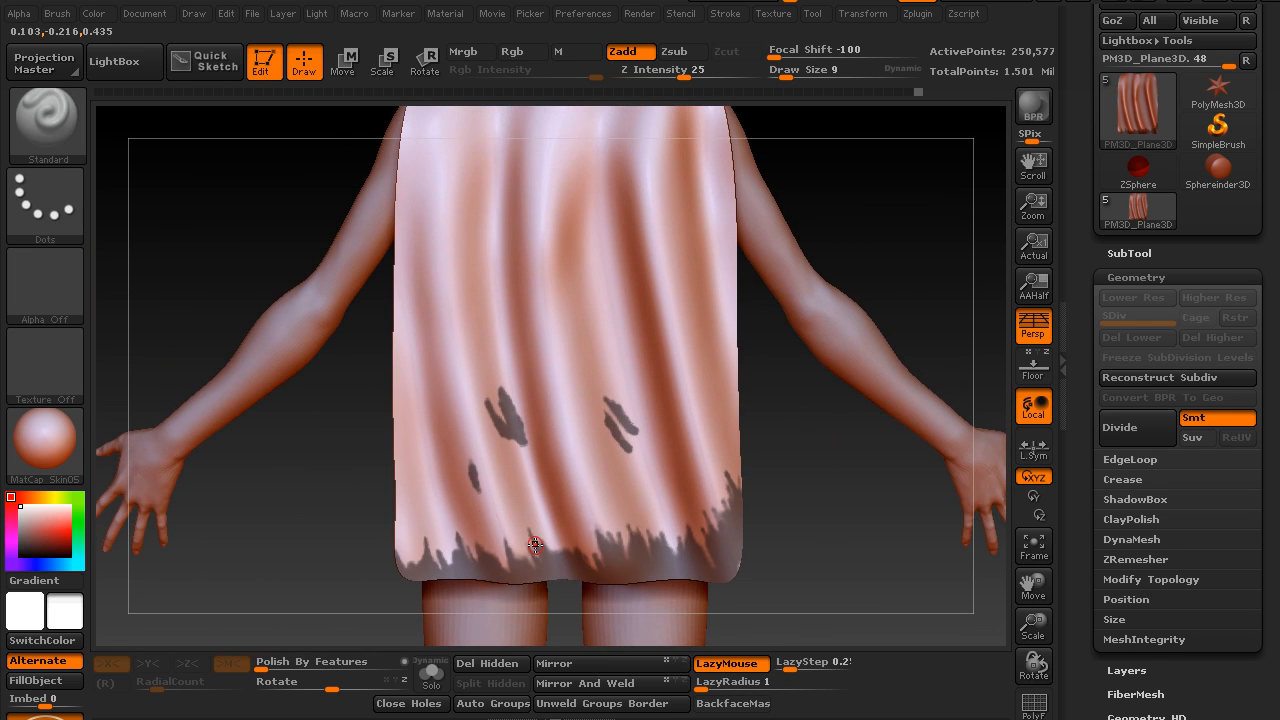
# Invert the mask and make the cape body a separate polygroup from the hem and tears, clearing the mask
pyautogui.moveTo(840, 509)
pyautogui.keyDown('alt'); pyautogui.mouseDown()
pyautogui.moveTo(812, 413)
pyautogui.moveTo(836, 448)
pyautogui.mouseUp(); pyautogui.keyUp('alt')
pyautogui.moveTo(1075, 453); pyautogui.dragTo(1080, 658)
pyautogui.click(1123, 396)
pyautogui.click(1130, 292)
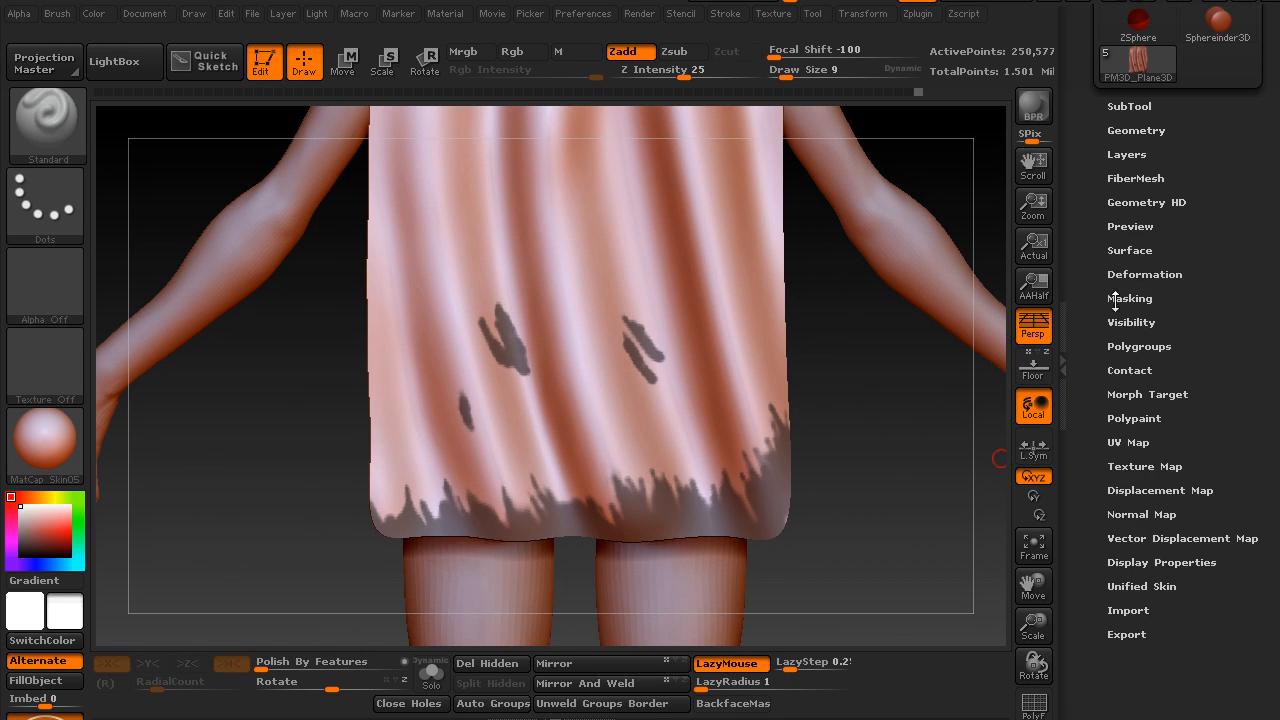
pyautogui.click(1137, 346)
pyautogui.moveTo(1083, 420); pyautogui.dragTo(1083, 210)
pyautogui.click(1154, 397)
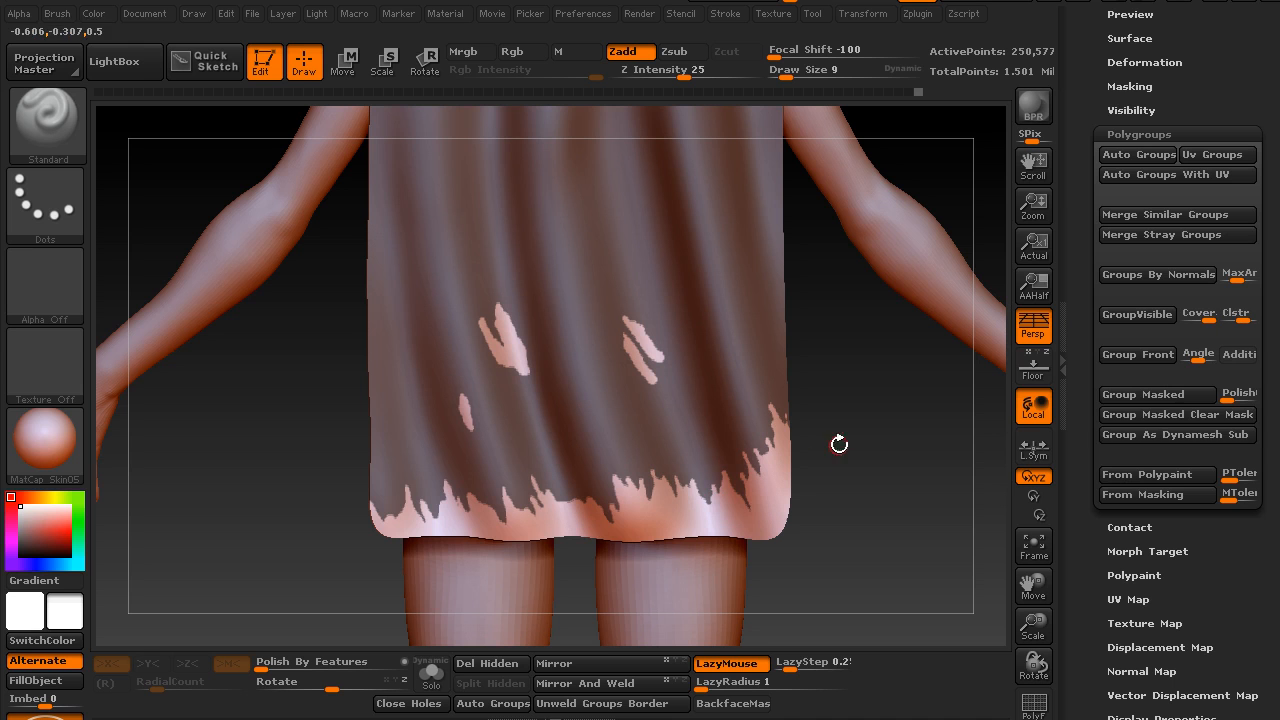
pyautogui.click(1141, 415)
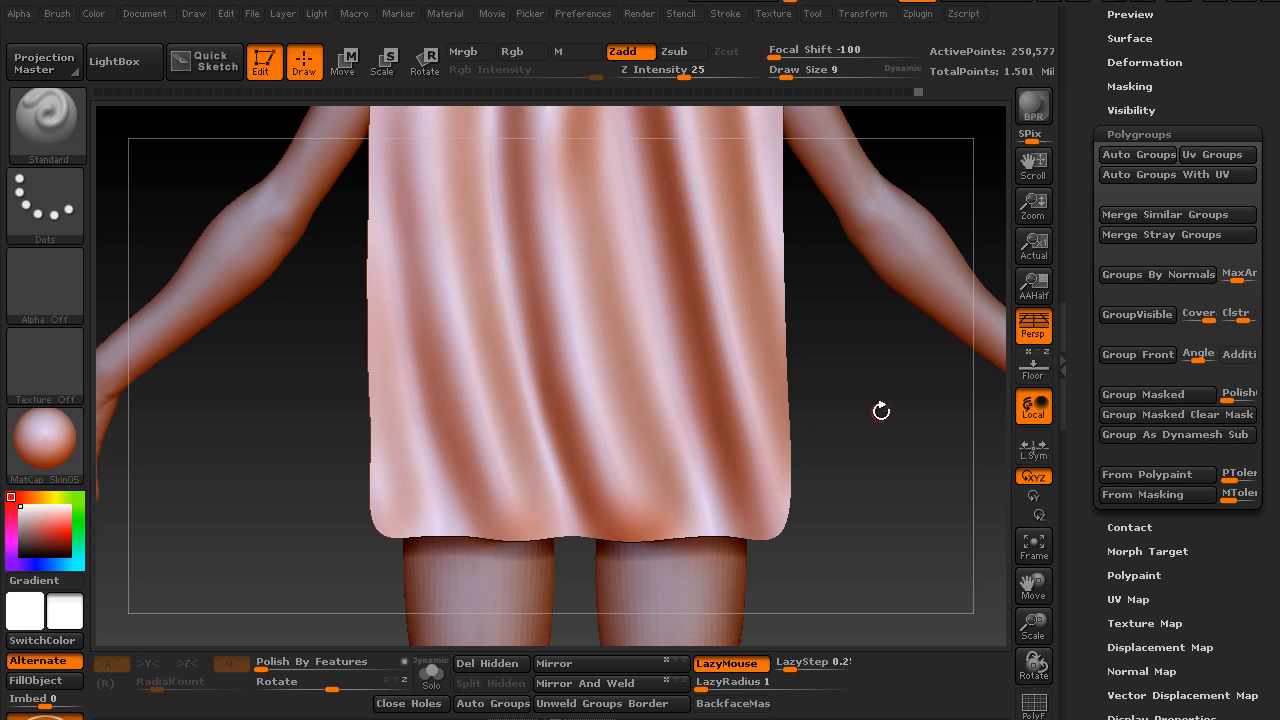
# Display the polyframe and isolate the cape body's polygroup, hiding the jagged hem band and the tears
pyautogui.hotkey('shift', 'f')
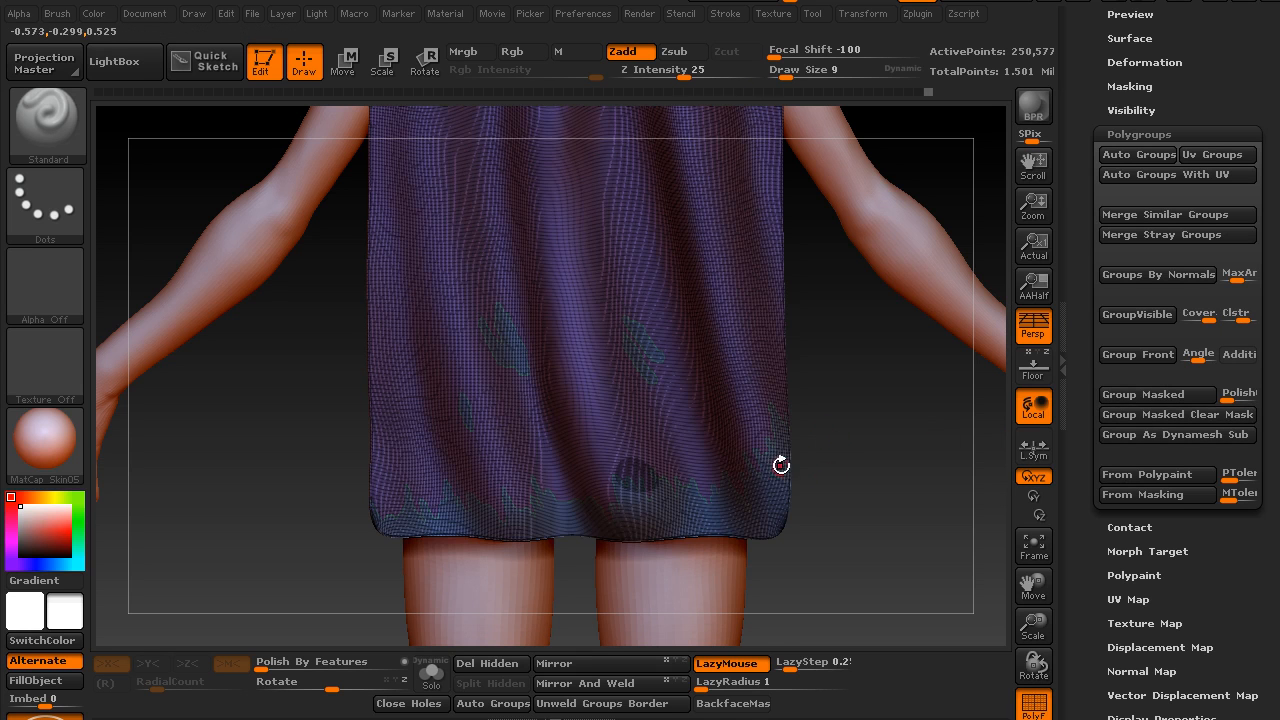
pyautogui.keyDown('alt'); pyautogui.moveTo(838, 411); pyautogui.dragTo(849, 477); pyautogui.keyUp('alt')
pyautogui.keyDown('ctrl'); pyautogui.keyDown('shift'); pyautogui.click(688, 470); pyautogui.keyUp('shift'); pyautogui.keyUp('ctrl')
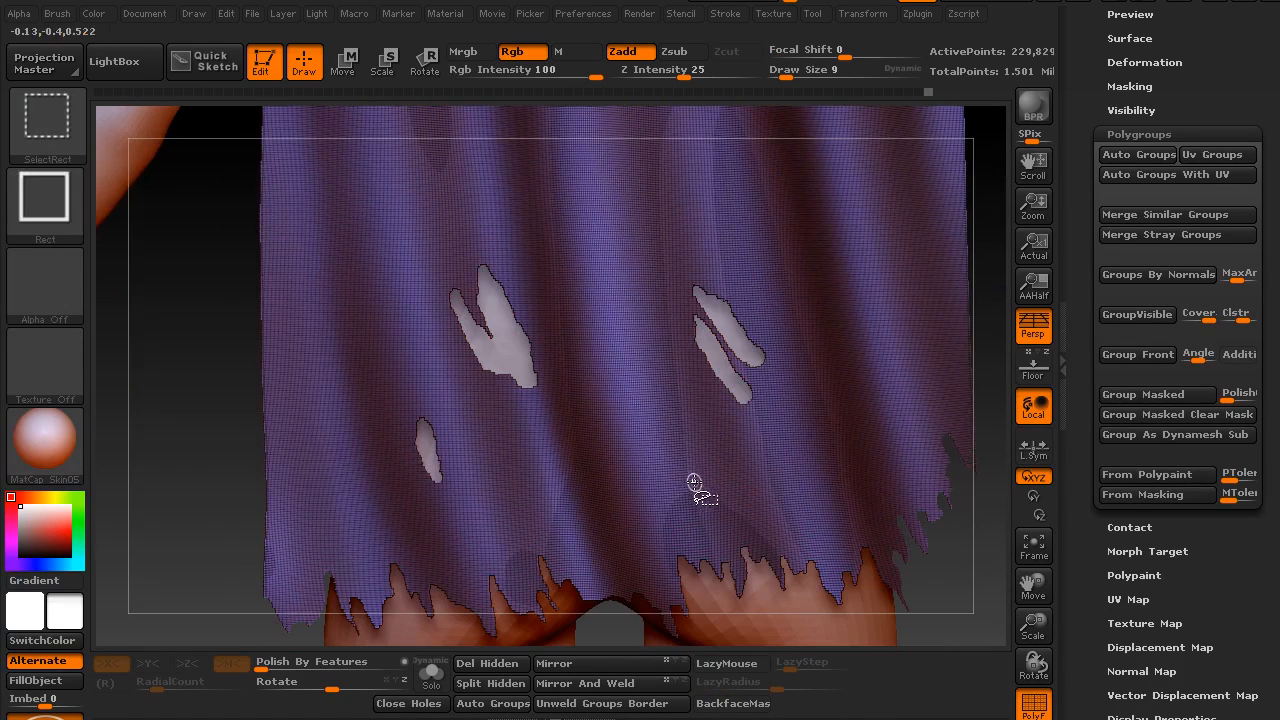
# Delete the cape's hidden hem and tear geometry and turn off the polyframe
pyautogui.keyDown('alt'); pyautogui.moveTo(189, 526); pyautogui.dragTo(237, 343); pyautogui.keyUp('alt')
pyautogui.moveTo(227, 391)
pyautogui.keyDown('alt'); pyautogui.mouseDown()
pyautogui.moveTo(254, 453)
pyautogui.moveTo(233, 409)
pyautogui.mouseUp(); pyautogui.keyUp('alt')
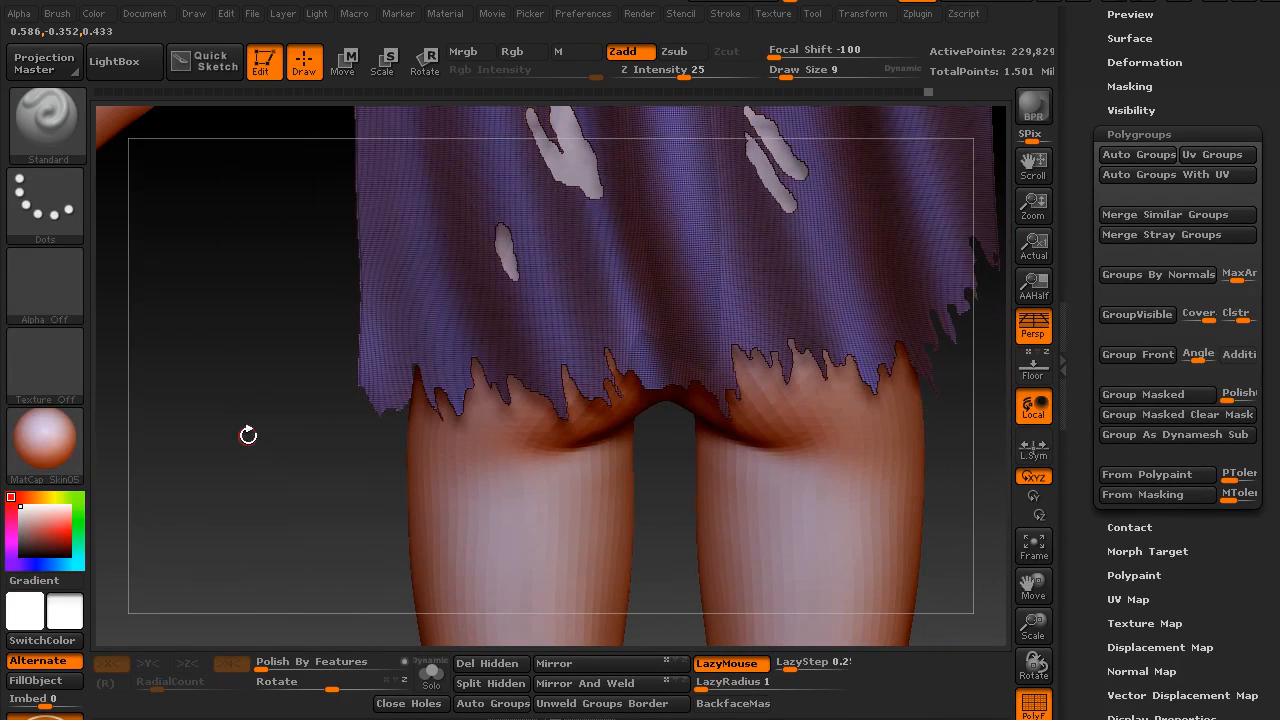
pyautogui.press('shift')
pyautogui.moveTo(257, 509)
pyautogui.keyDown('alt'); pyautogui.mouseDown()
pyautogui.moveTo(251, 429)
pyautogui.moveTo(325, 545)
pyautogui.mouseUp(); pyautogui.keyUp('alt')
pyautogui.keyDown('alt'); pyautogui.moveTo(268, 437); pyautogui.dragTo(362, 381); pyautogui.keyUp('alt')
pyautogui.moveTo(205, 506)
pyautogui.keyDown('alt'); pyautogui.mouseDown()
pyautogui.moveTo(317, 551)
pyautogui.moveTo(123, 537)
pyautogui.moveTo(199, 490)
pyautogui.mouseUp(); pyautogui.keyUp('alt')
pyautogui.moveTo(701, 508); pyautogui.dragTo(487, 605)
pyautogui.click(318, 661)
pyautogui.keyDown('alt'); pyautogui.moveTo(485, 592); pyautogui.dragTo(458, 540); pyautogui.keyUp('alt')
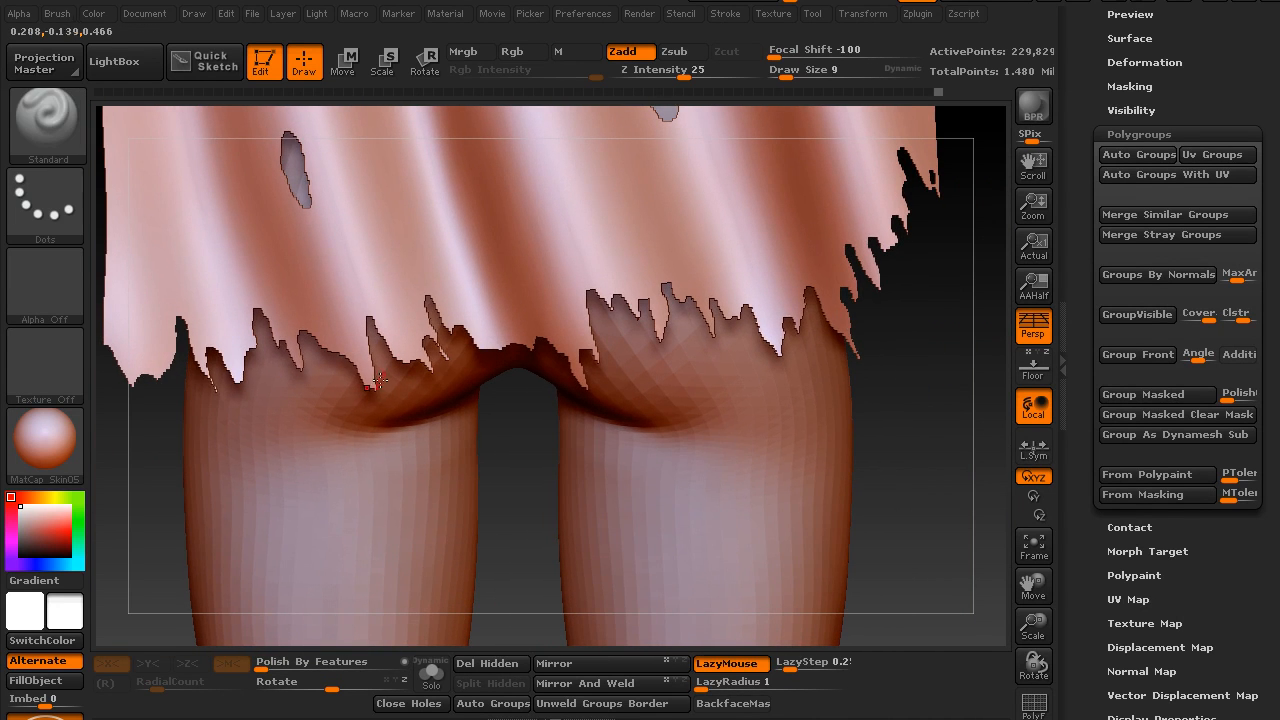
# Smooth the stair-stepped edges of the torn hem and holes with the Relax deformation
pyautogui.moveTo(503, 472)
pyautogui.keyDown('alt'); pyautogui.mouseDown()
pyautogui.moveTo(493, 522)
pyautogui.moveTo(692, 368)
pyautogui.mouseUp(); pyautogui.keyUp('alt')
pyautogui.moveTo(1093, 446); pyautogui.dragTo(1096, 500)
pyautogui.click(1138, 243)
pyautogui.click(1140, 252)
pyautogui.moveTo(1100, 322); pyautogui.dragTo(1140, 235)
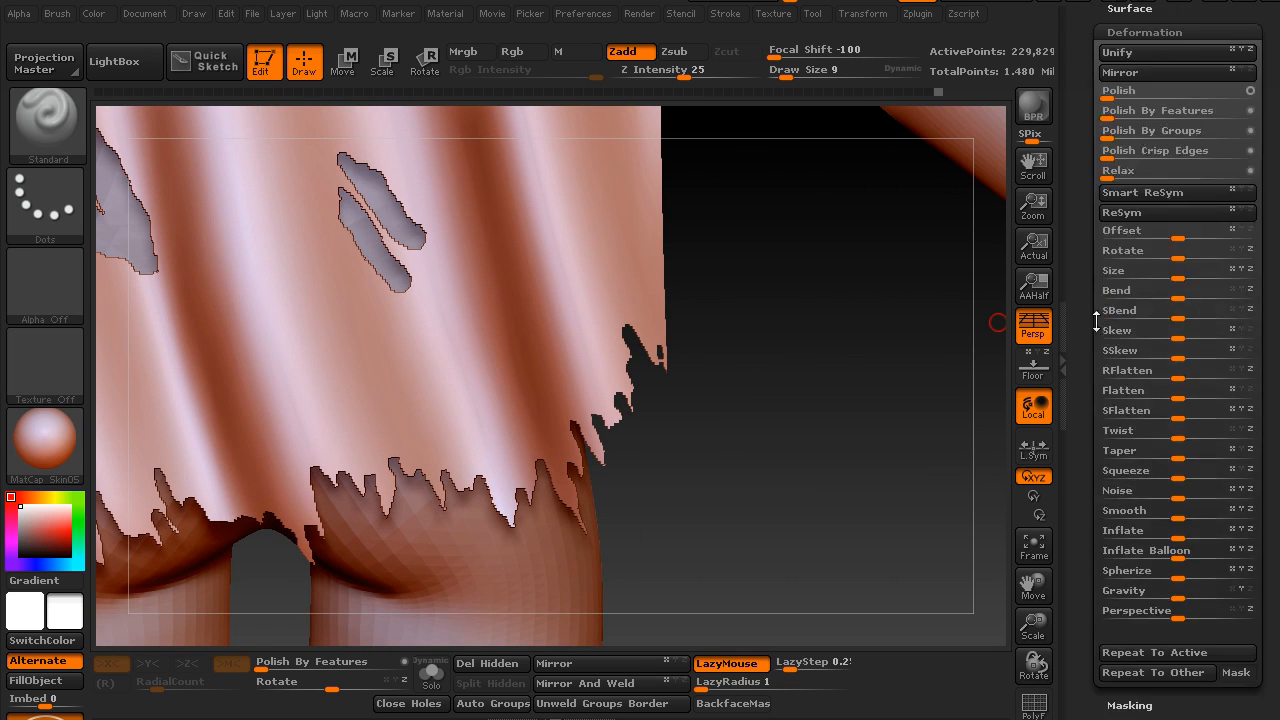
pyautogui.click(1119, 172)
pyautogui.moveTo(726, 463); pyautogui.dragTo(835, 395)
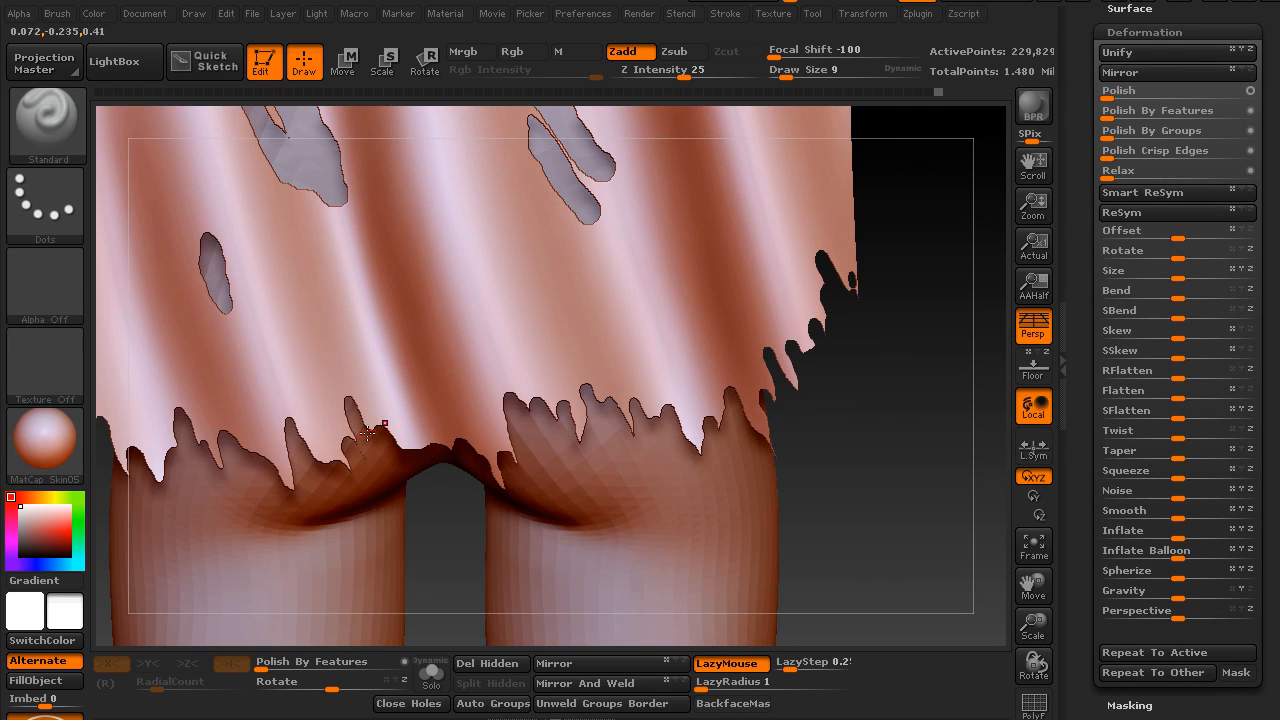
# Pull the rounded top of a hem tear near the crotch into a sharp point with the Move brush at draw size 15
pyautogui.keyDown('alt'); pyautogui.moveTo(845, 500); pyautogui.dragTo(853, 605); pyautogui.keyUp('alt')
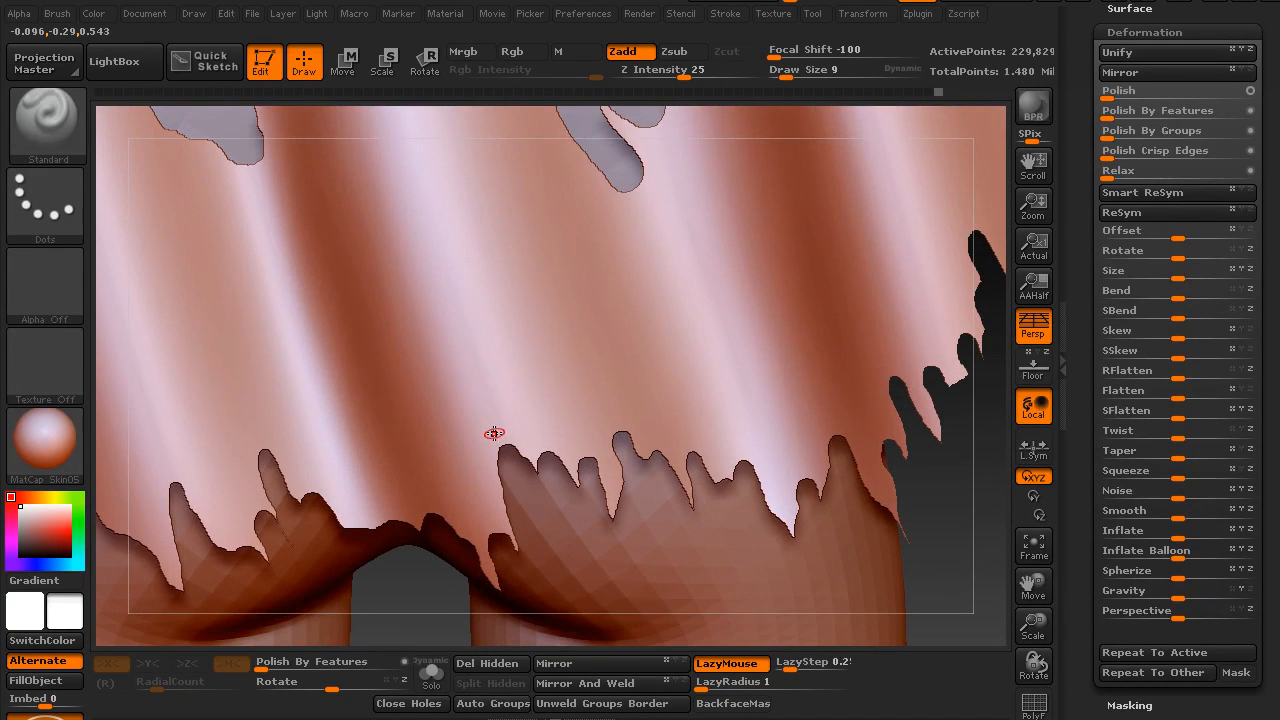
pyautogui.press('b')
pyautogui.press('m')
pyautogui.click(484, 458)
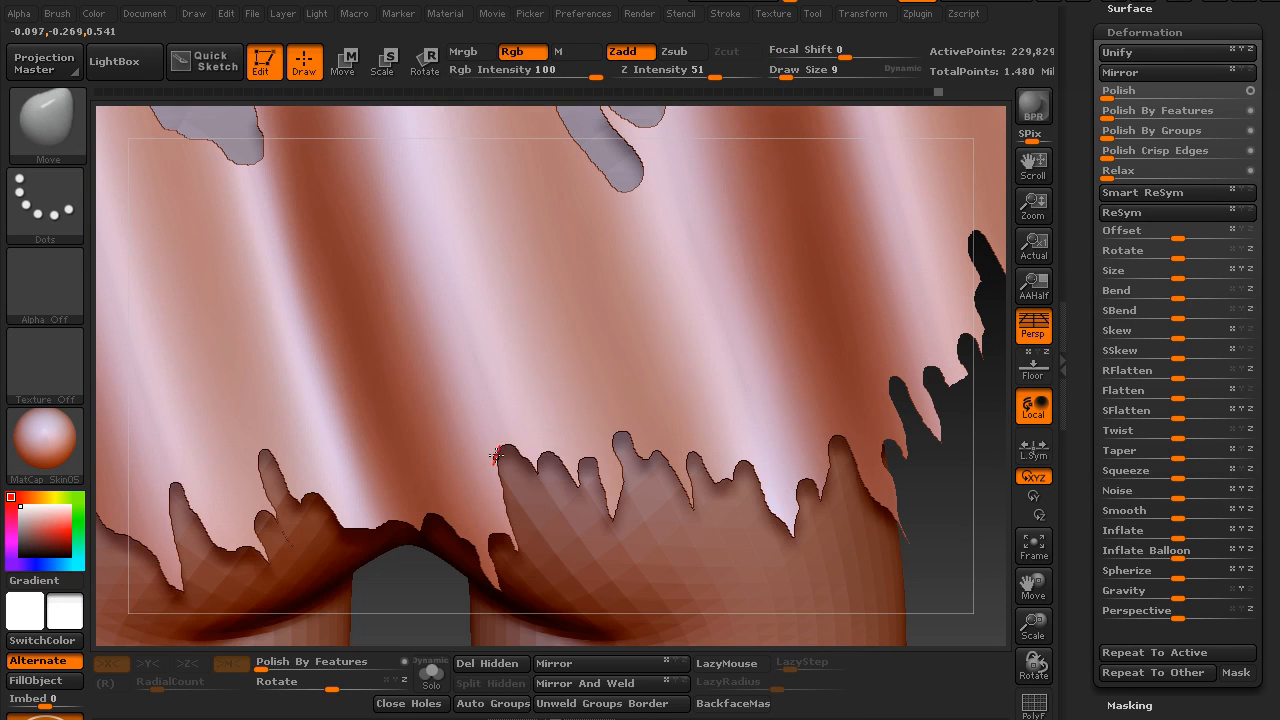
pyautogui.press('w')
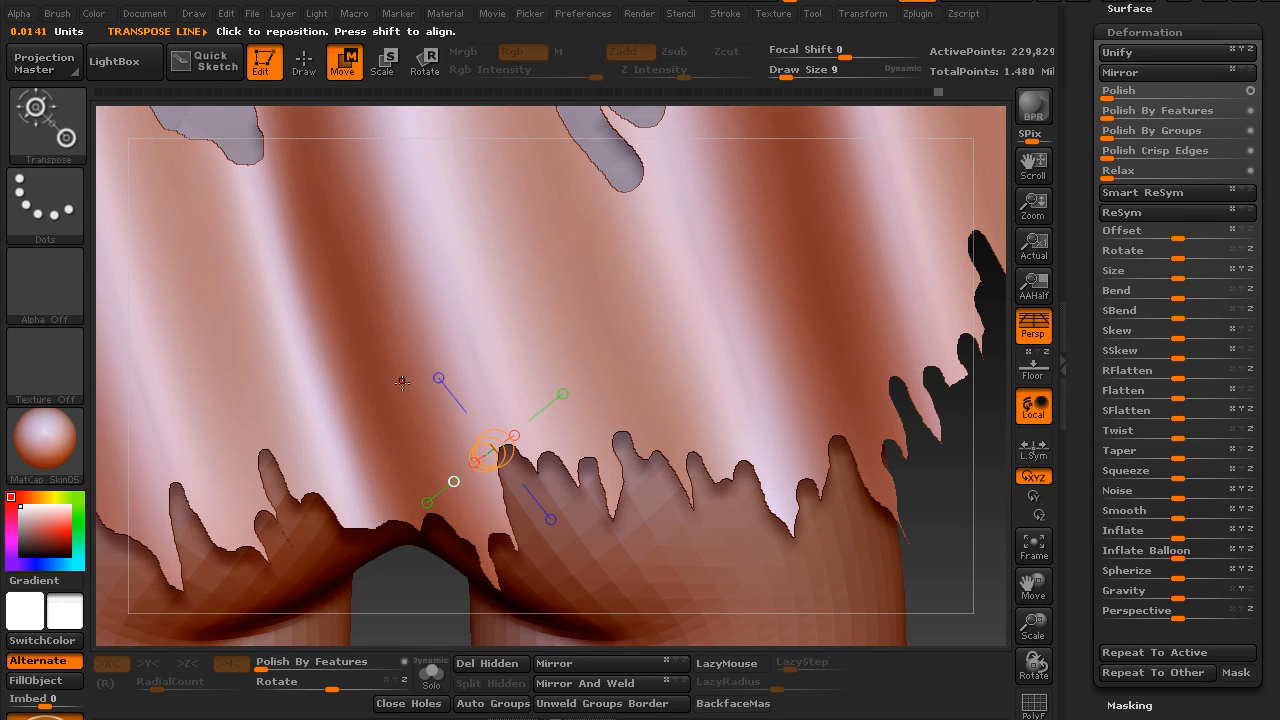
pyautogui.click(320, 58)
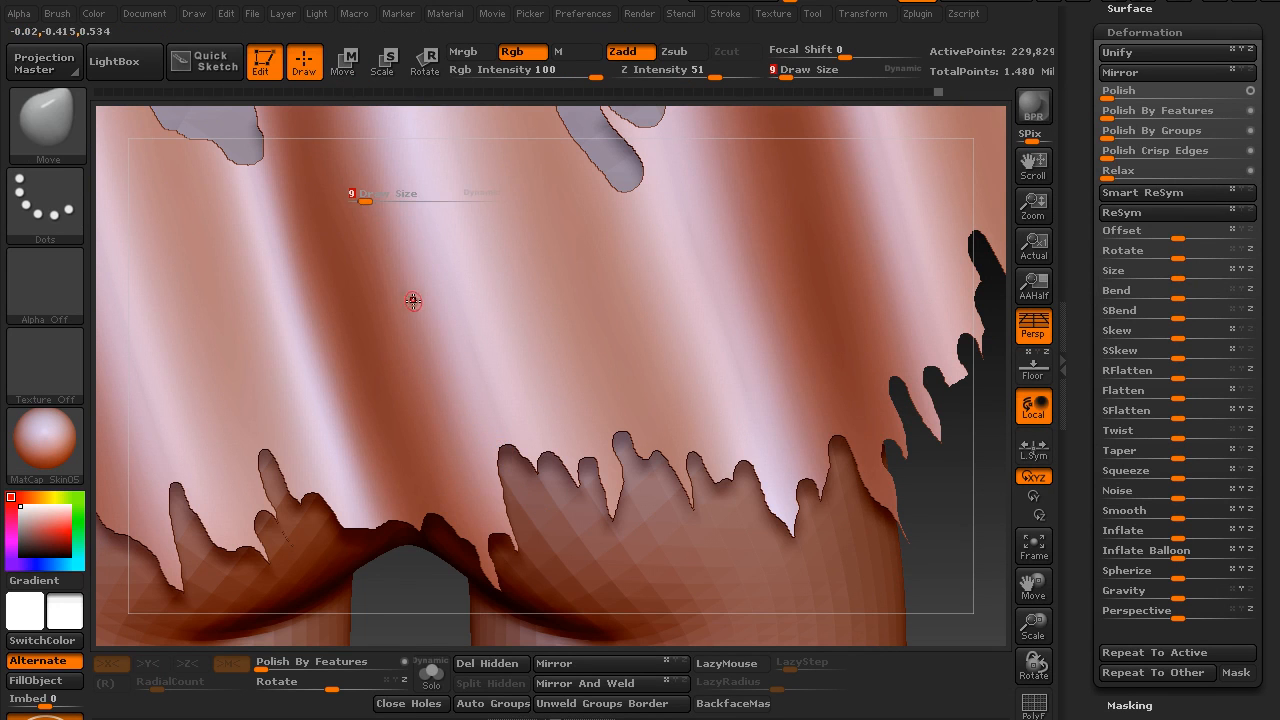
pyautogui.write('32')
pyautogui.press('Return')
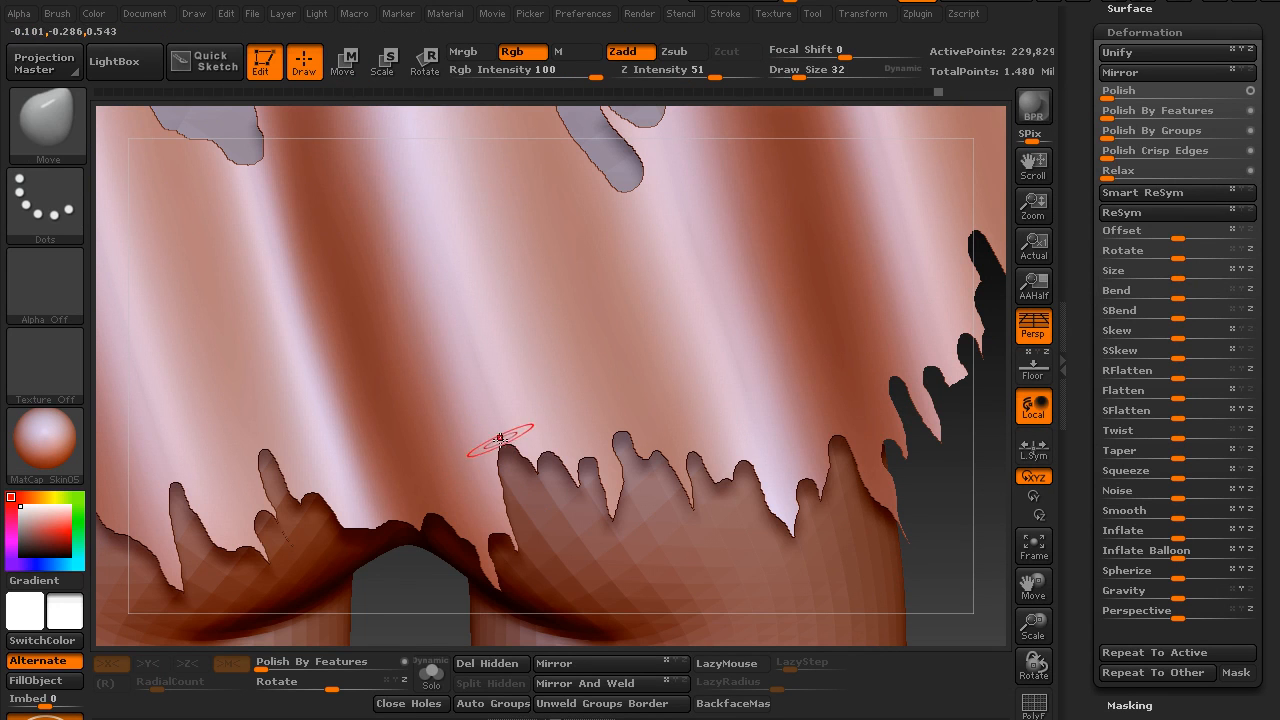
pyautogui.write('s15')
pyautogui.press('Return')
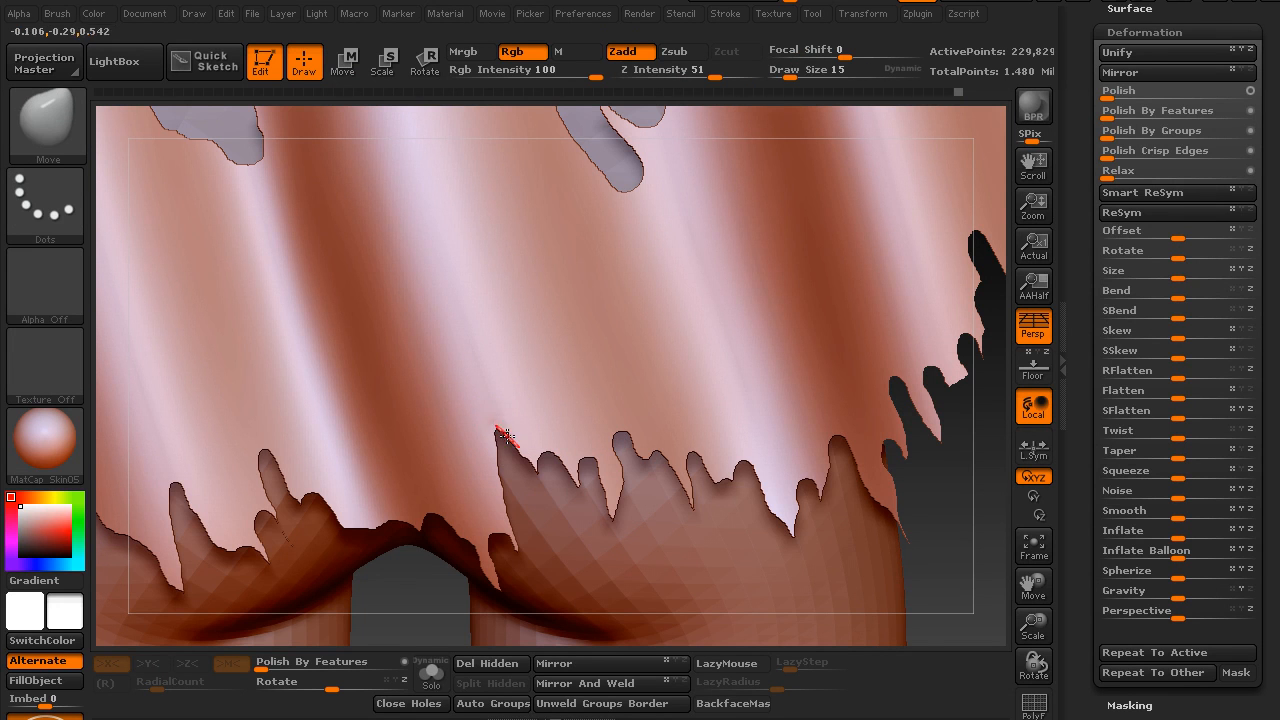
pyautogui.press('shift')
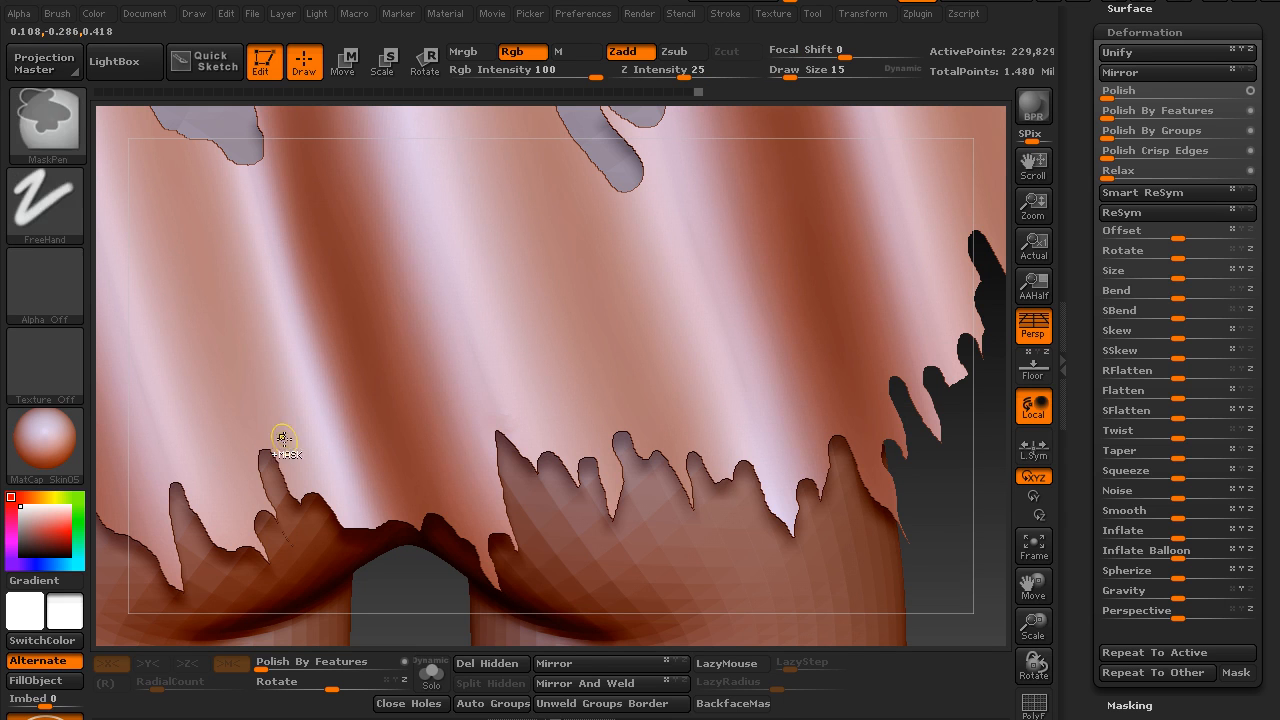
# Switch to the Cape_oPP subtool and show it alone in Solo mode
pyautogui.moveTo(1077, 230); pyautogui.dragTo(1092, 330)
pyautogui.click(1140, 234)
pyautogui.moveTo(1085, 192); pyautogui.dragTo(1098, 278)
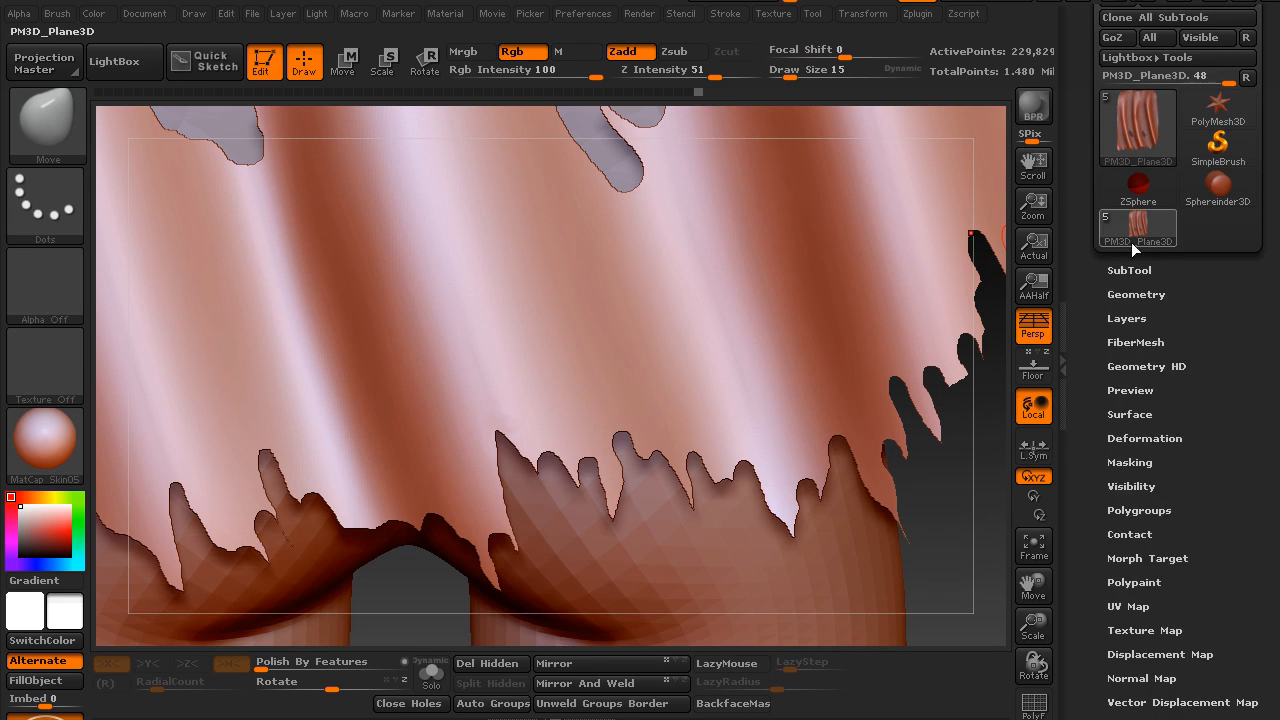
pyautogui.click(1128, 269)
pyautogui.click(1131, 217)
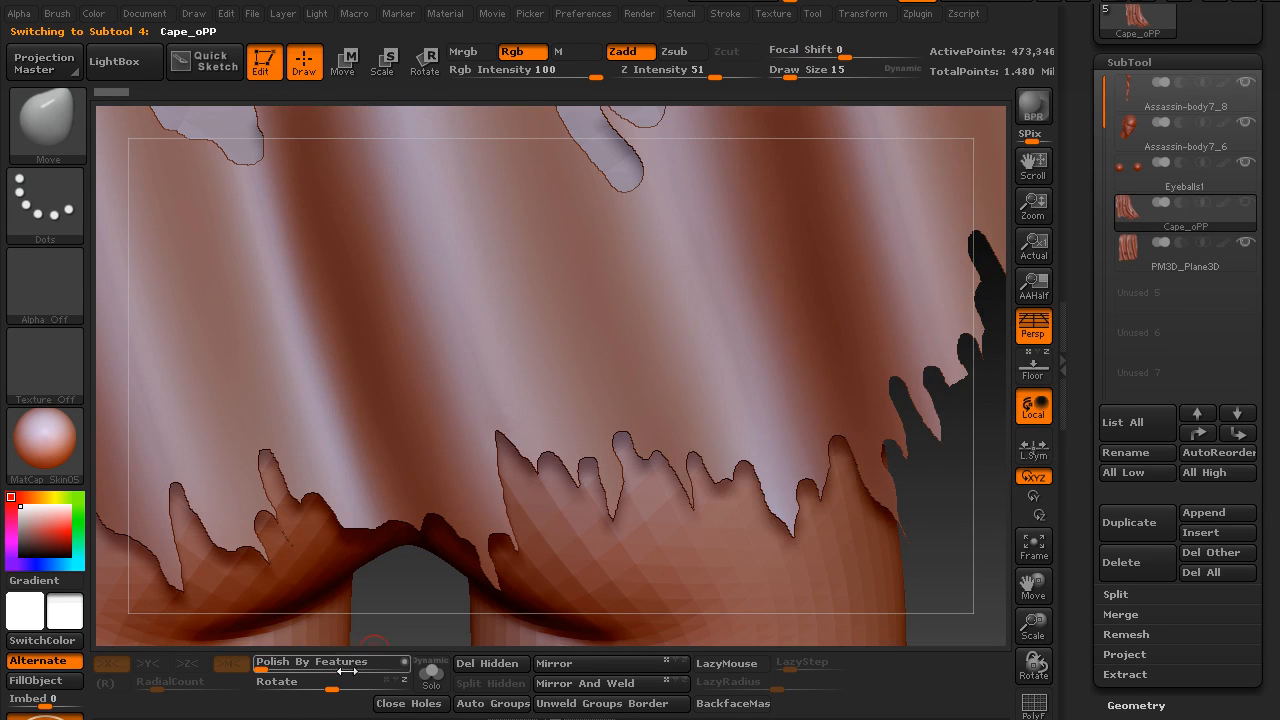
pyautogui.click(432, 672)
# Examine the ragged hem and torn holes of the reference cape from several distances and angles
pyautogui.moveTo(503, 606); pyautogui.dragTo(449, 420)
pyautogui.moveTo(366, 423); pyautogui.dragTo(330, 395)
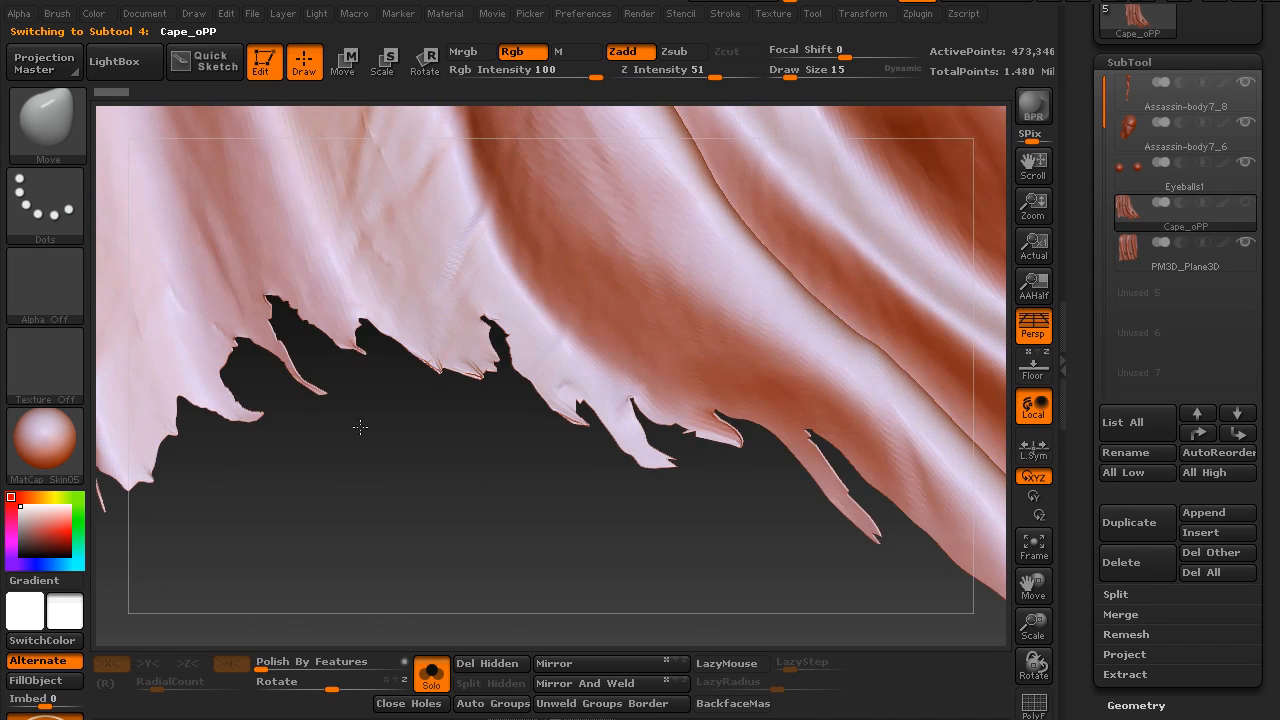
pyautogui.moveTo(262, 312); pyautogui.dragTo(295, 304)
pyautogui.moveTo(299, 366); pyautogui.dragTo(430, 499)
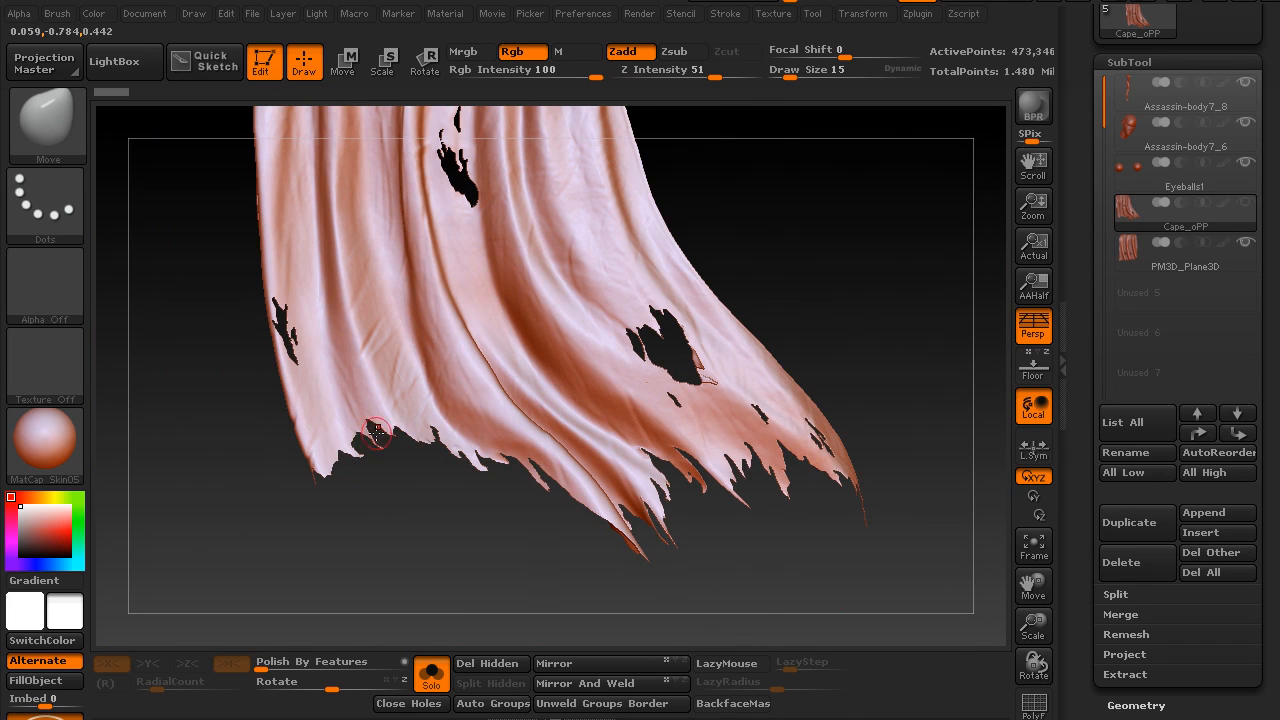
pyautogui.moveTo(435, 487); pyautogui.dragTo(490, 368)
pyautogui.moveTo(447, 413); pyautogui.dragTo(716, 339)
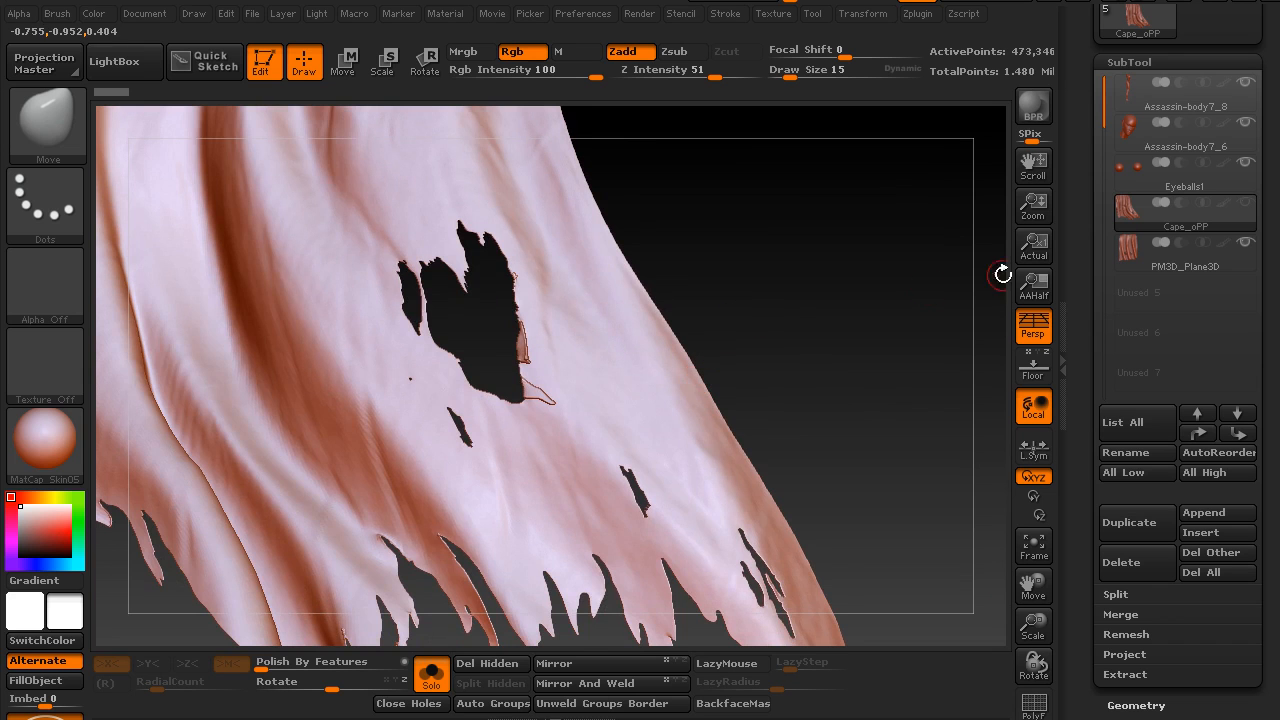
# Return to the PM3D_Plane3D subtool and bring its torn hem strips into close view
pyautogui.click(1124, 254)
pyautogui.moveTo(657, 478); pyautogui.dragTo(581, 555)
pyautogui.press('ctrl')
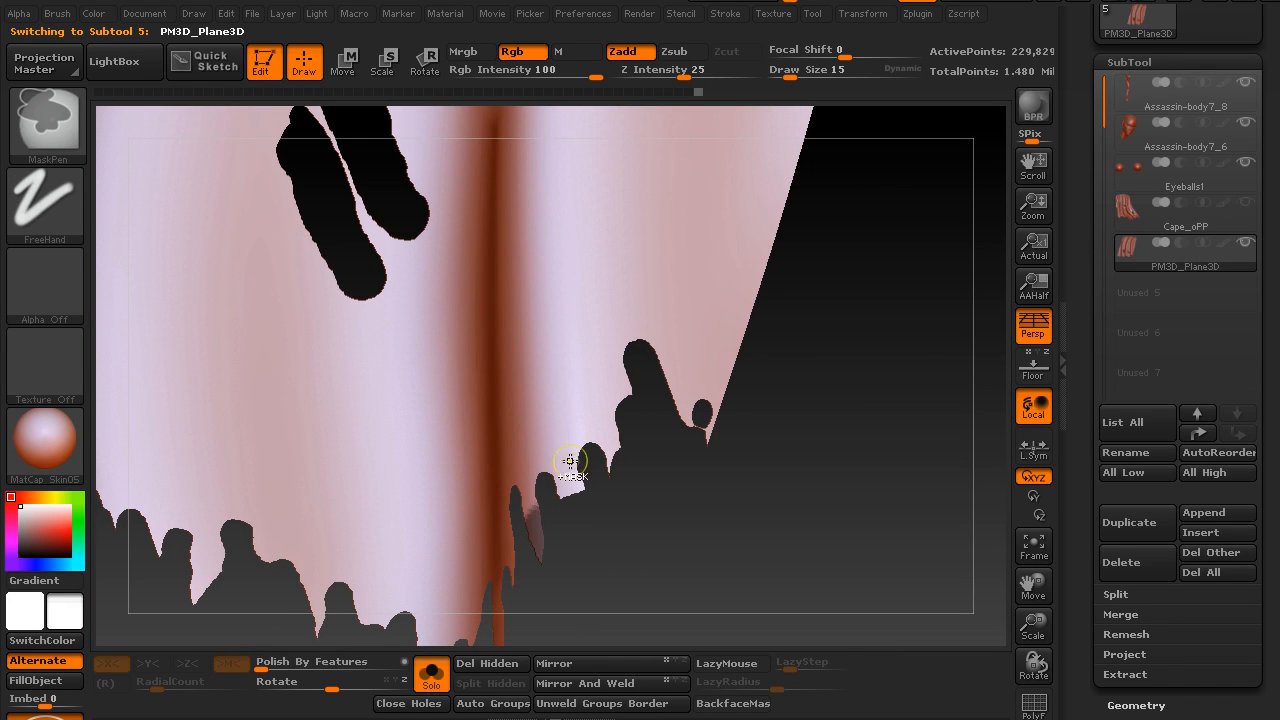
pyautogui.moveTo(606, 531)
pyautogui.mouseDown()
pyautogui.moveTo(623, 543)
pyautogui.moveTo(582, 370)
pyautogui.moveTo(585, 397)
pyautogui.mouseUp()
# Mask the cape except for one narrow hem strip using the Transpose line in Rotate mode
pyautogui.click(430, 67)
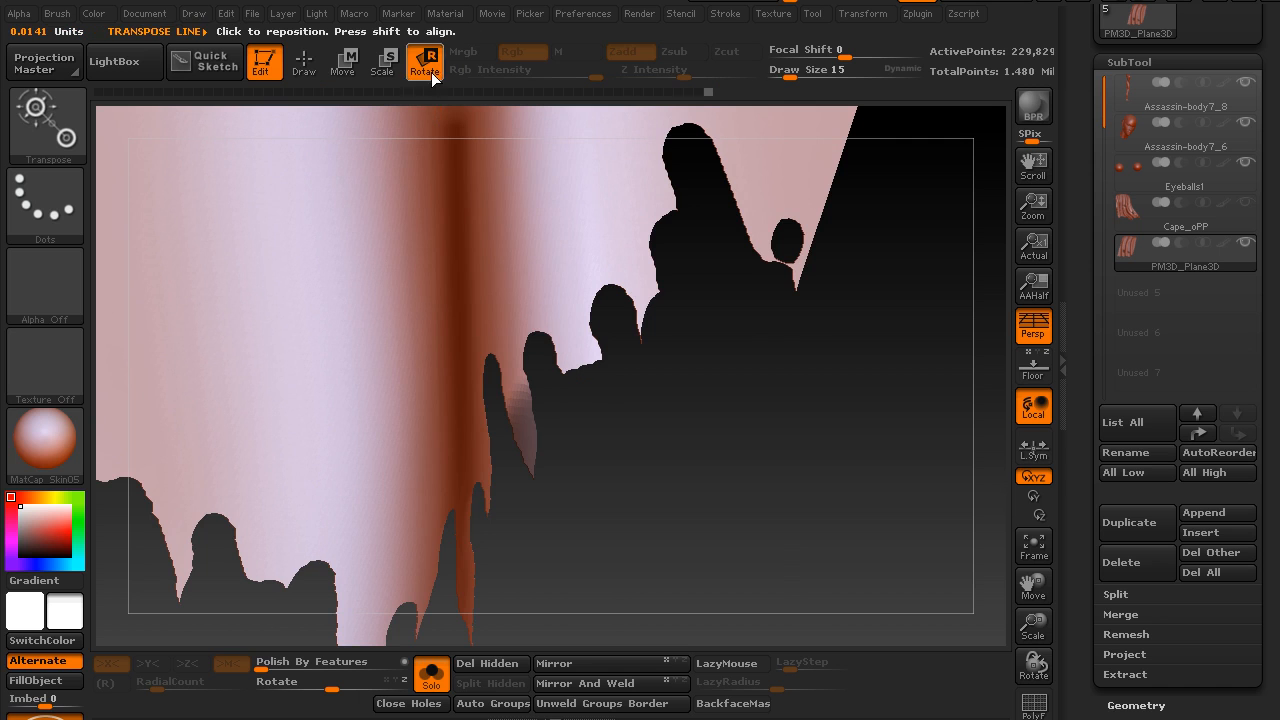
pyautogui.moveTo(684, 412); pyautogui.dragTo(639, 416)
pyautogui.moveTo(506, 394); pyautogui.dragTo(563, 552)
pyautogui.moveTo(640, 532)
pyautogui.mouseDown()
pyautogui.moveTo(486, 515)
pyautogui.moveTo(501, 523)
pyautogui.moveTo(505, 450)
pyautogui.moveTo(472, 375)
pyautogui.moveTo(481, 330)
pyautogui.mouseUp()
pyautogui.hotkey('ctrl', 'z')
pyautogui.keyDown('ctrl'); pyautogui.click(366, 511); pyautogui.keyUp('ctrl')
# Try to rotate the unmasked hem strip up and away from the cape surface with the Transpose line
pyautogui.moveTo(420, 300); pyautogui.dragTo(546, 438)
pyautogui.moveTo(826, 530); pyautogui.dragTo(238, 517)
pyautogui.keyDown('alt'); pyautogui.moveTo(660, 266); pyautogui.dragTo(666, 464); pyautogui.keyUp('alt')
pyautogui.moveTo(663, 411); pyautogui.dragTo(445, 503)
pyautogui.moveTo(743, 423); pyautogui.dragTo(630, 567)
pyautogui.moveTo(891, 374); pyautogui.dragTo(817, 323)
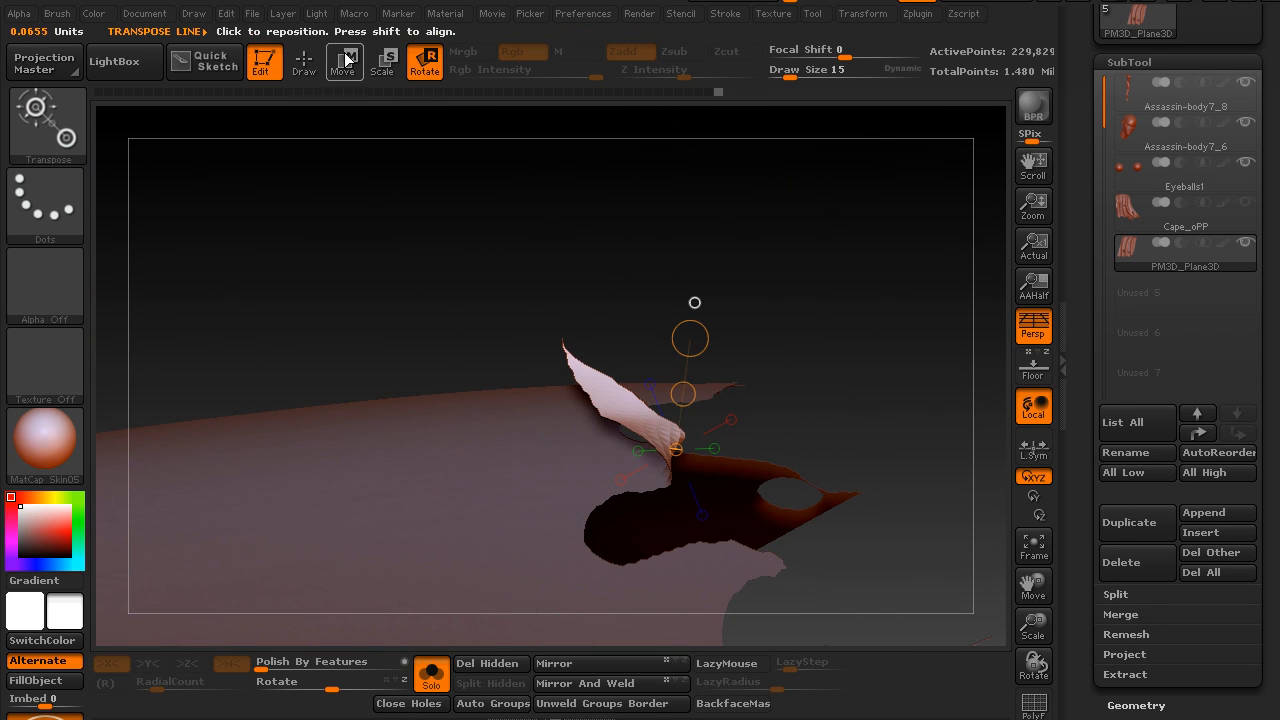
# Try to smooth the bent hem strip and reshape it with the Move brush at draw size 37, clearing the mask
pyautogui.click(303, 60)
pyautogui.press('shift')
pyautogui.moveTo(694, 413)
pyautogui.mouseDown()
pyautogui.moveTo(731, 440)
pyautogui.moveTo(672, 430)
pyautogui.mouseUp()
pyautogui.keyDown('shift'); pyautogui.moveTo(648, 422); pyautogui.dragTo(650, 424); pyautogui.keyUp('shift')
pyautogui.moveTo(460, 274)
pyautogui.mouseDown()
pyautogui.moveTo(453, 152)
pyautogui.moveTo(517, 237)
pyautogui.moveTo(629, 317)
pyautogui.moveTo(589, 329)
pyautogui.moveTo(679, 437)
pyautogui.mouseUp()
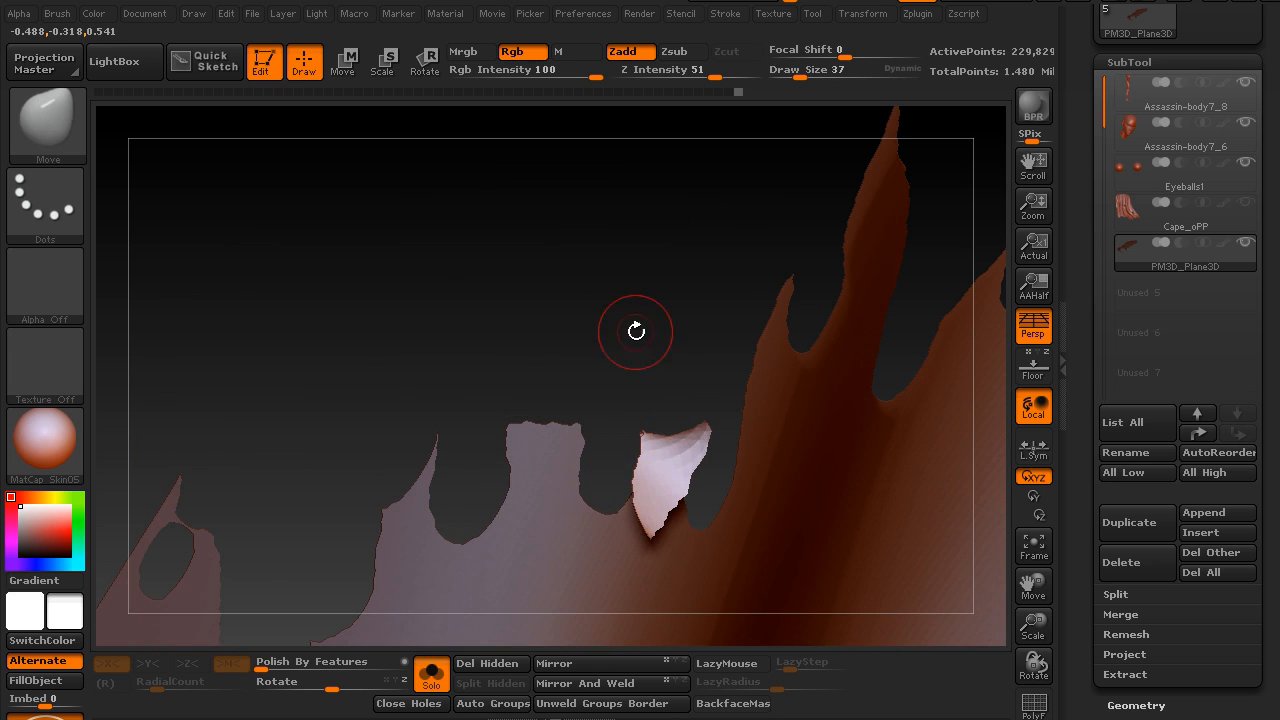
pyautogui.press('ctrl')
pyautogui.moveTo(629, 290)
pyautogui.mouseDown()
pyautogui.moveTo(566, 357)
pyautogui.moveTo(507, 575)
pyautogui.moveTo(468, 555)
pyautogui.moveTo(471, 526)
pyautogui.moveTo(543, 543)
pyautogui.moveTo(515, 505)
pyautogui.mouseUp()
# Pinch small wrinkles into the cloth just above the hem tears with the Pinch brush at draw size 23
pyautogui.press('b')
pyautogui.press('p')
pyautogui.press('i')
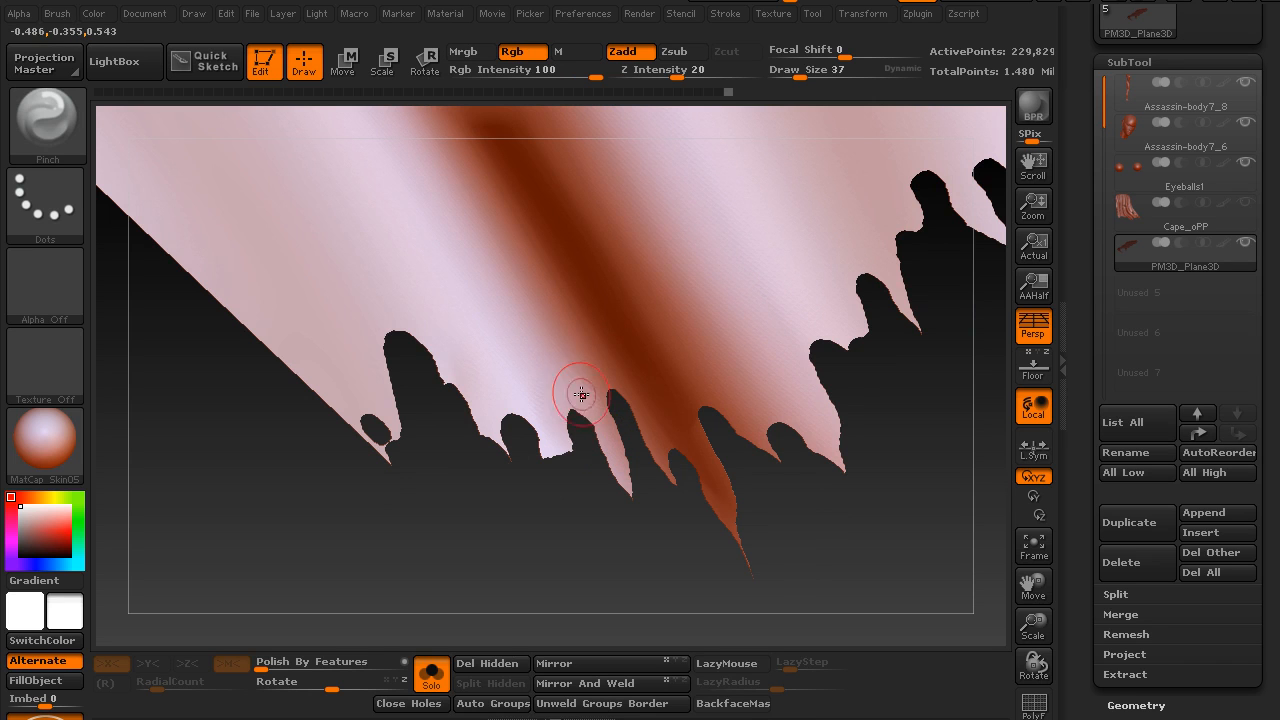
pyautogui.press('s')
pyautogui.moveTo(567, 423); pyautogui.dragTo(561, 423)
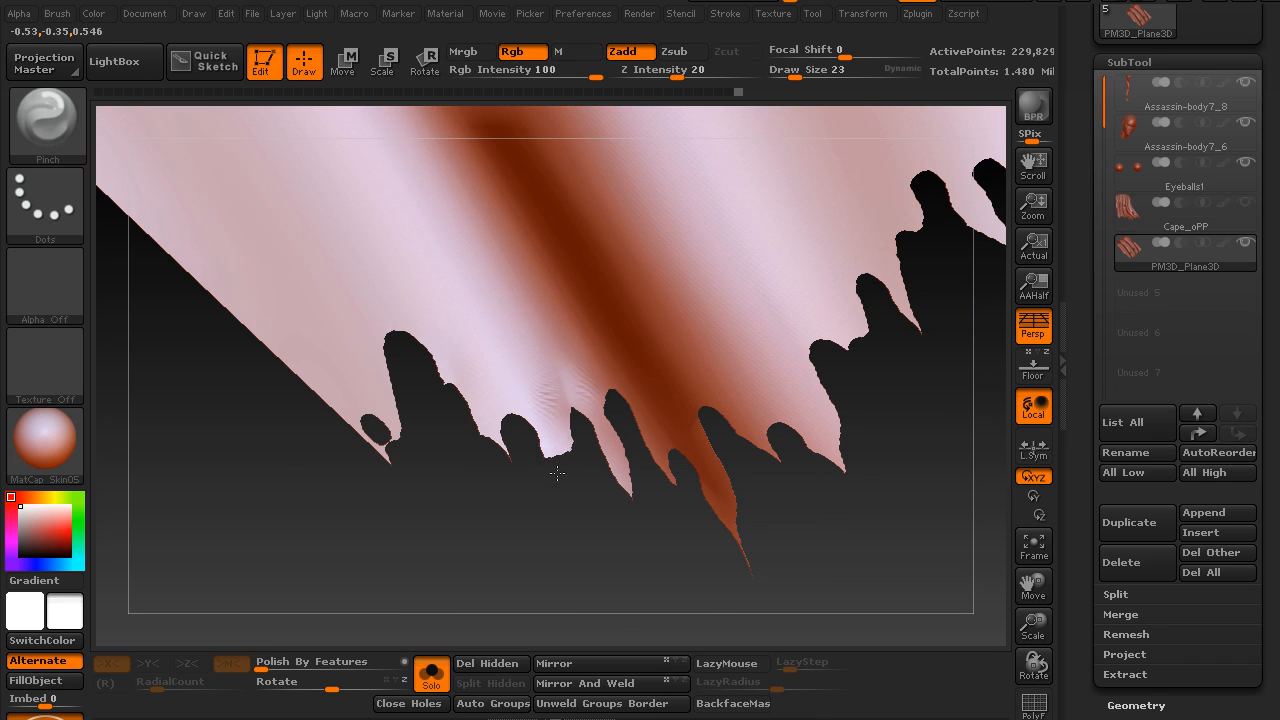
pyautogui.moveTo(537, 455)
pyautogui.mouseDown()
pyautogui.moveTo(500, 537)
pyautogui.moveTo(480, 537)
pyautogui.mouseUp()
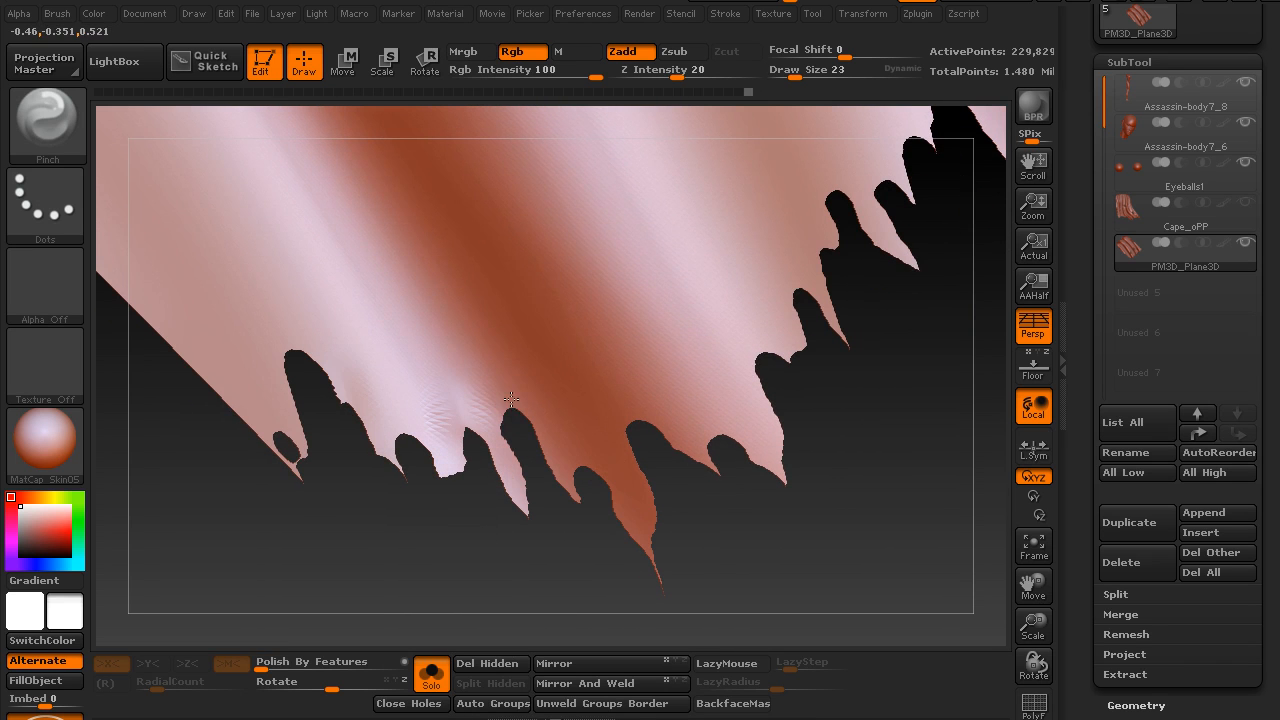
# Unwrap the cape's UVs with UV Master, keeping Symmetry on
pyautogui.click(913, 16)
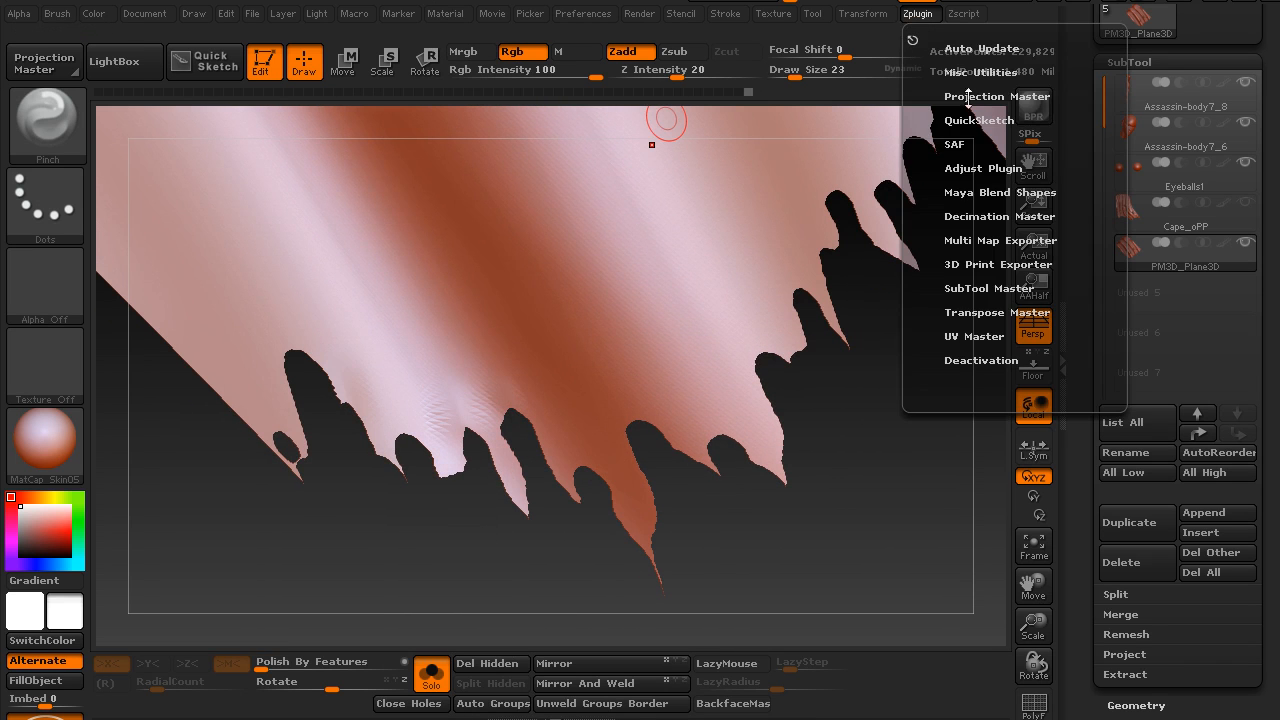
pyautogui.click(983, 337)
pyautogui.moveTo(929, 366); pyautogui.dragTo(924, 474)
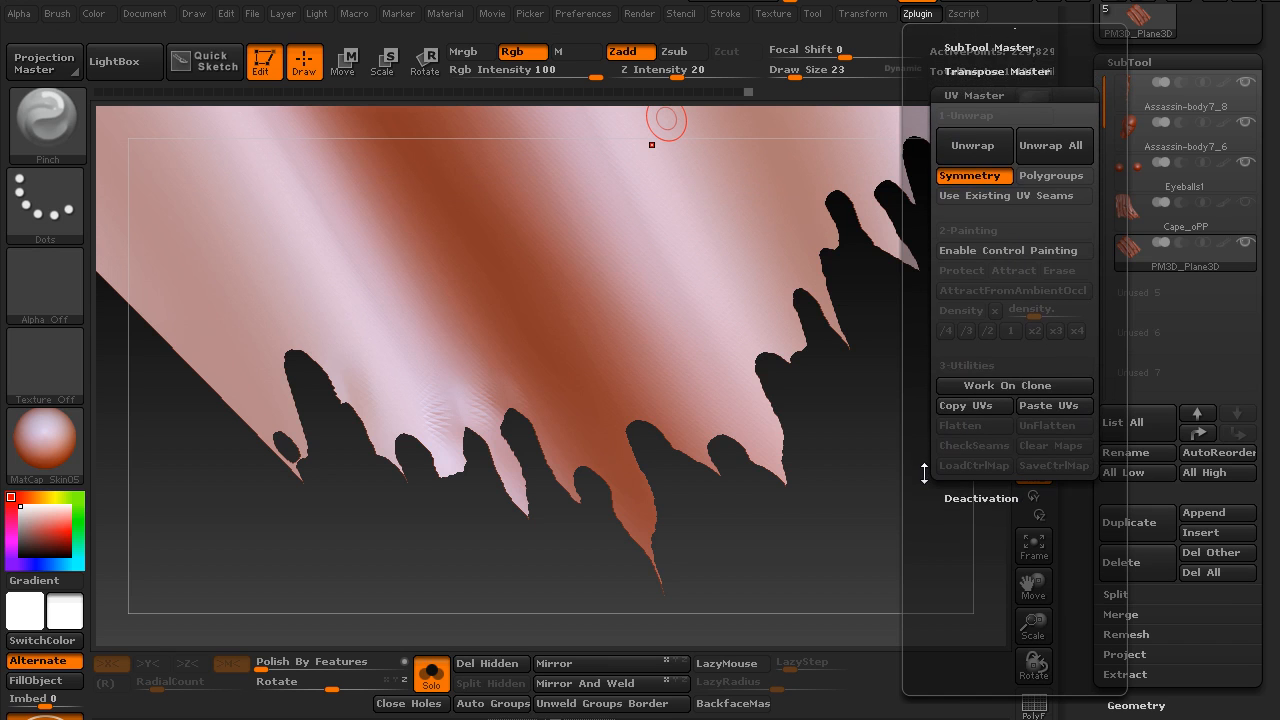
pyautogui.click(984, 142)
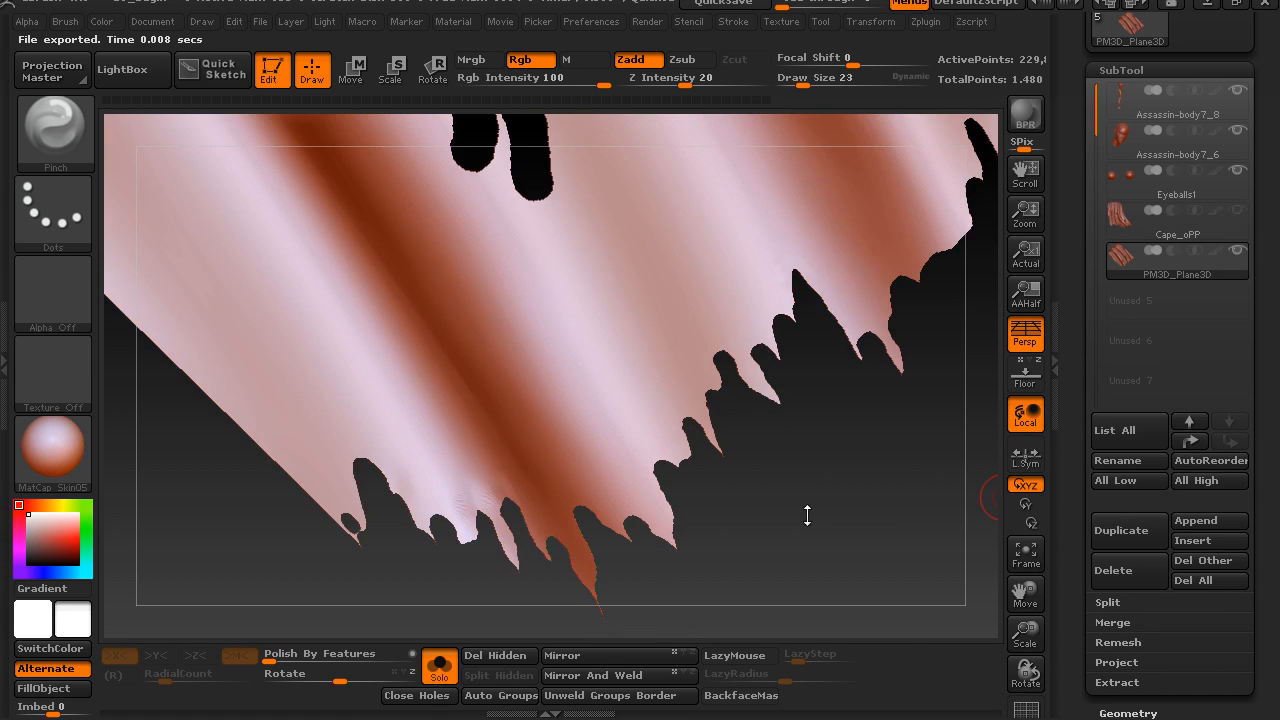
# Turn on double-sided display for the cape and turn it to face the view
pyautogui.moveTo(807, 515); pyautogui.dragTo(753, 389)
pyautogui.moveTo(784, 490); pyautogui.dragTo(820, 430)
pyautogui.moveTo(1071, 579); pyautogui.dragTo(1083, 404)
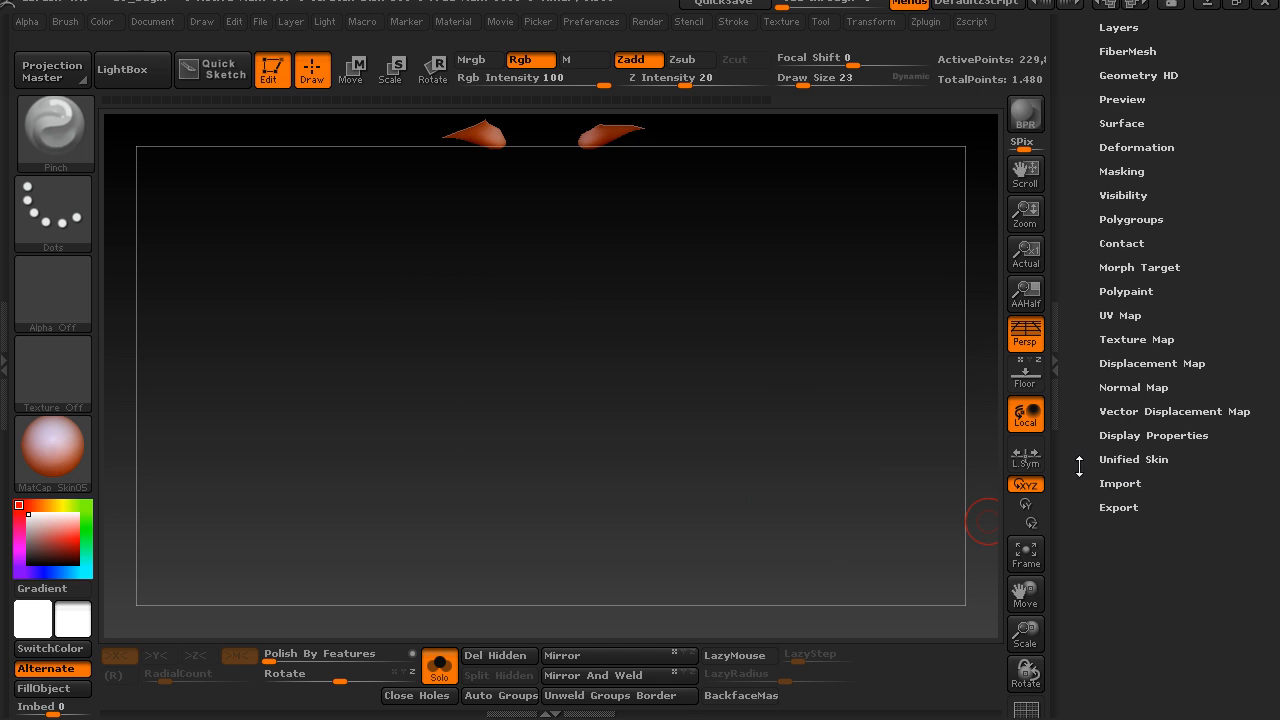
pyautogui.click(1120, 434)
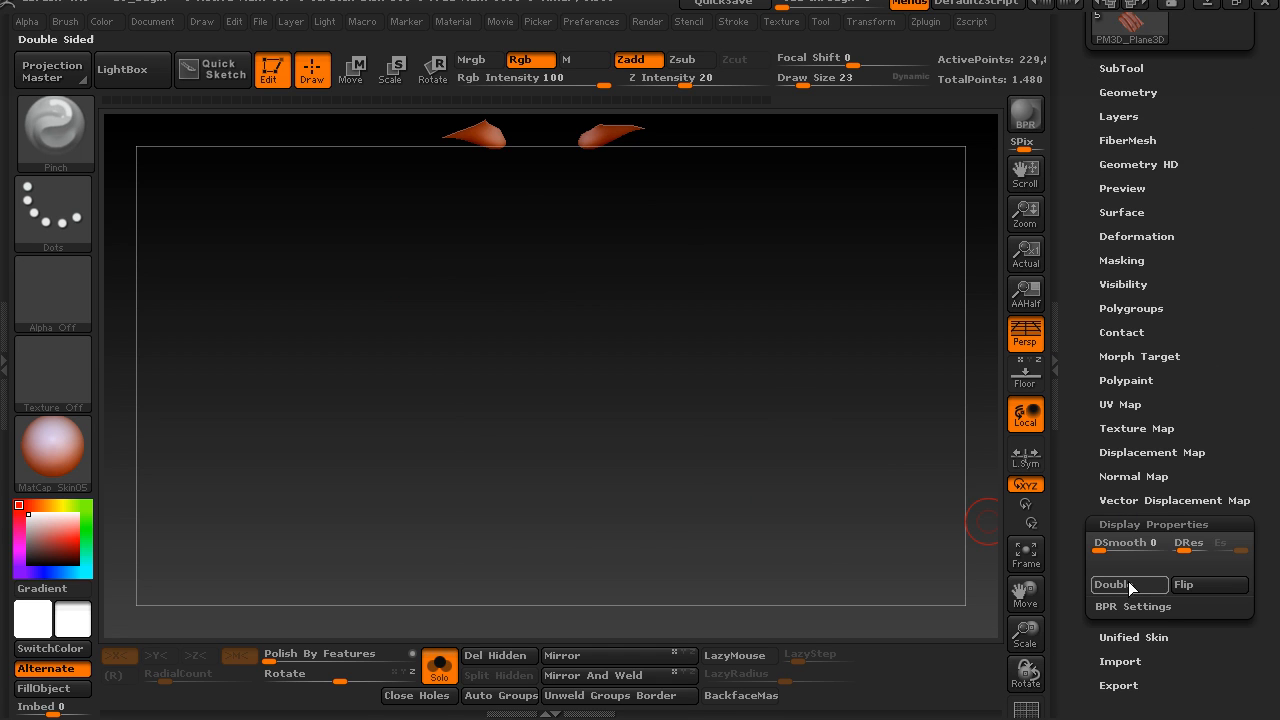
pyautogui.click(1128, 586)
pyautogui.moveTo(800, 318); pyautogui.dragTo(826, 126)
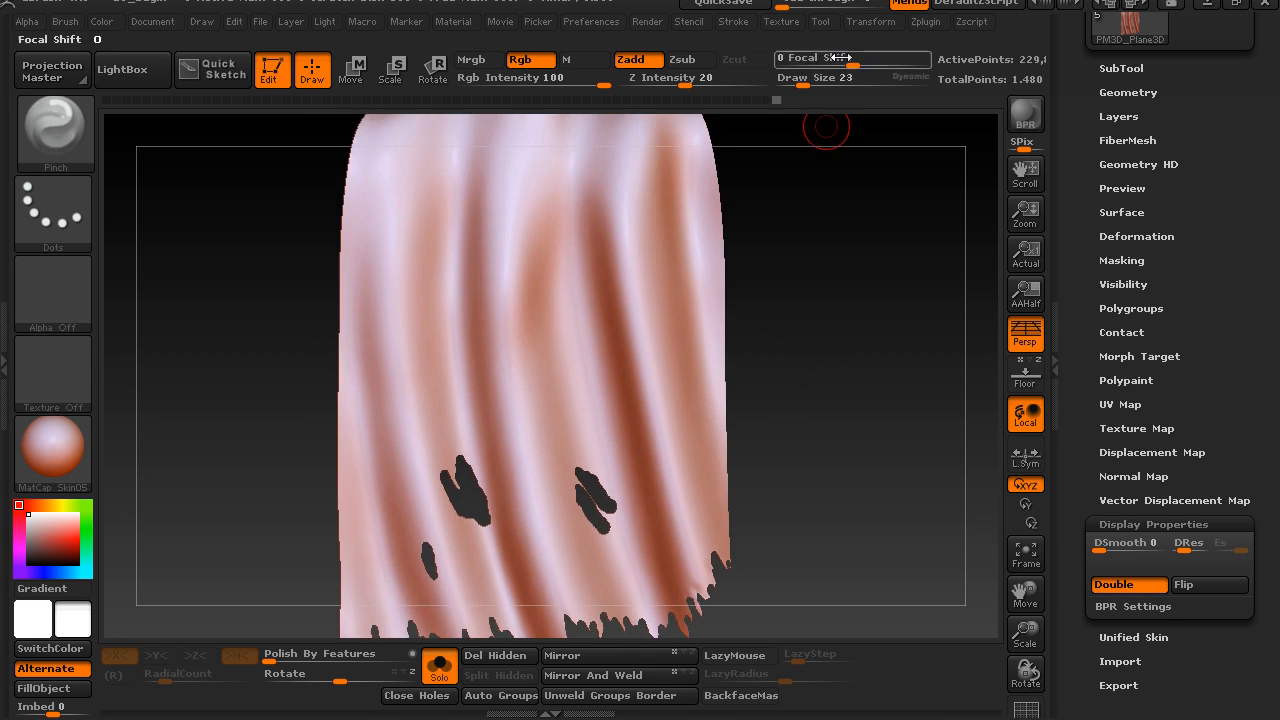
# Flatten the cape with UV Master and examine its unwrapped UV layout
pyautogui.click(925, 21)
pyautogui.moveTo(930, 556); pyautogui.dragTo(930, 403)
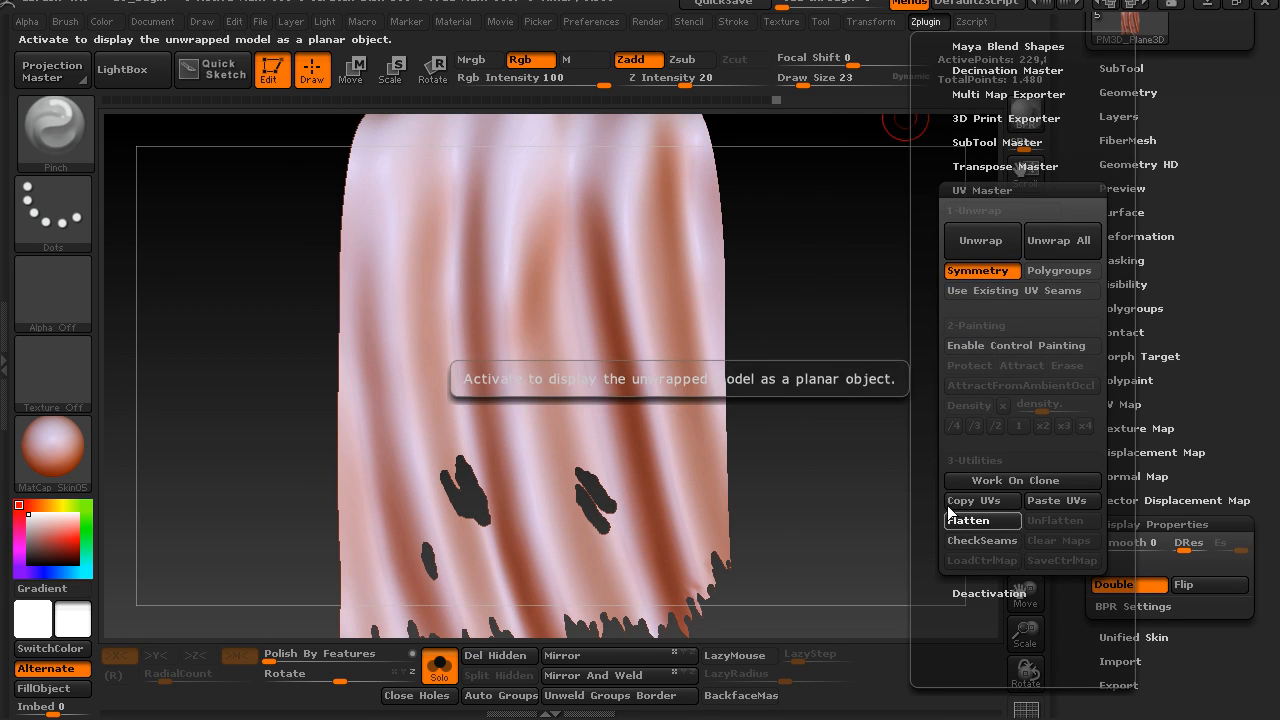
pyautogui.click(950, 512)
pyautogui.keyDown('alt'); pyautogui.moveTo(798, 306); pyautogui.dragTo(826, 342); pyautogui.keyUp('alt')
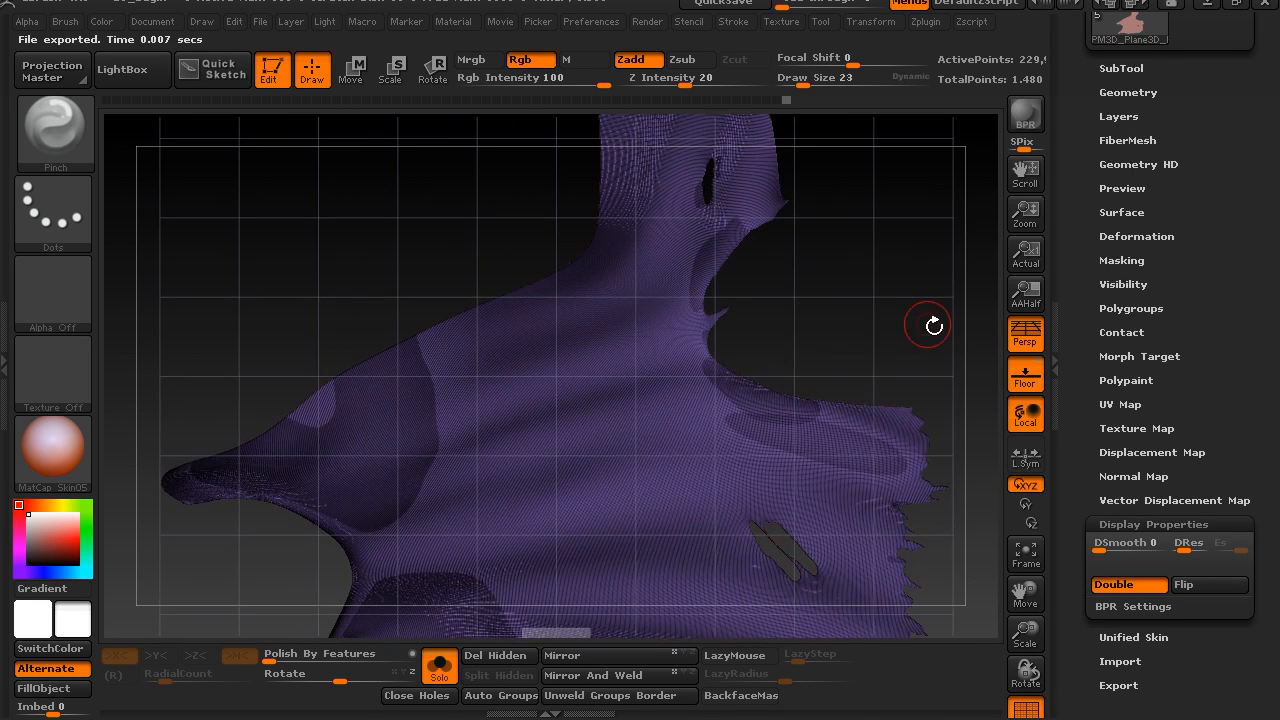
pyautogui.keyDown('alt'); pyautogui.moveTo(934, 325); pyautogui.dragTo(711, 134); pyautogui.keyUp('alt')
pyautogui.keyDown('alt'); pyautogui.moveTo(814, 399); pyautogui.dragTo(856, 472); pyautogui.keyUp('alt')
pyautogui.moveTo(866, 526)
pyautogui.keyDown('alt'); pyautogui.mouseDown()
pyautogui.moveTo(836, 518)
pyautogui.moveTo(865, 528)
pyautogui.mouseUp(); pyautogui.keyUp('alt')
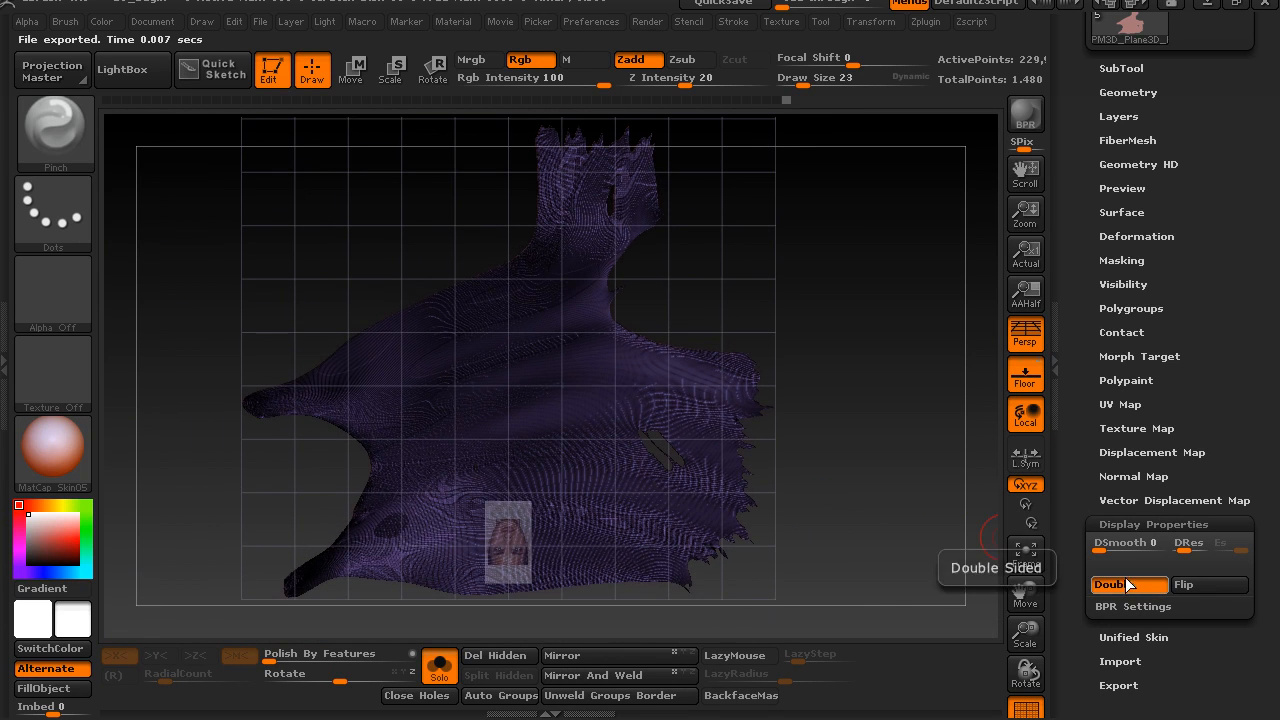
# Restore the cape from its flat UV layout to the 3D shape with UnFlatten
pyautogui.click(871, 23)
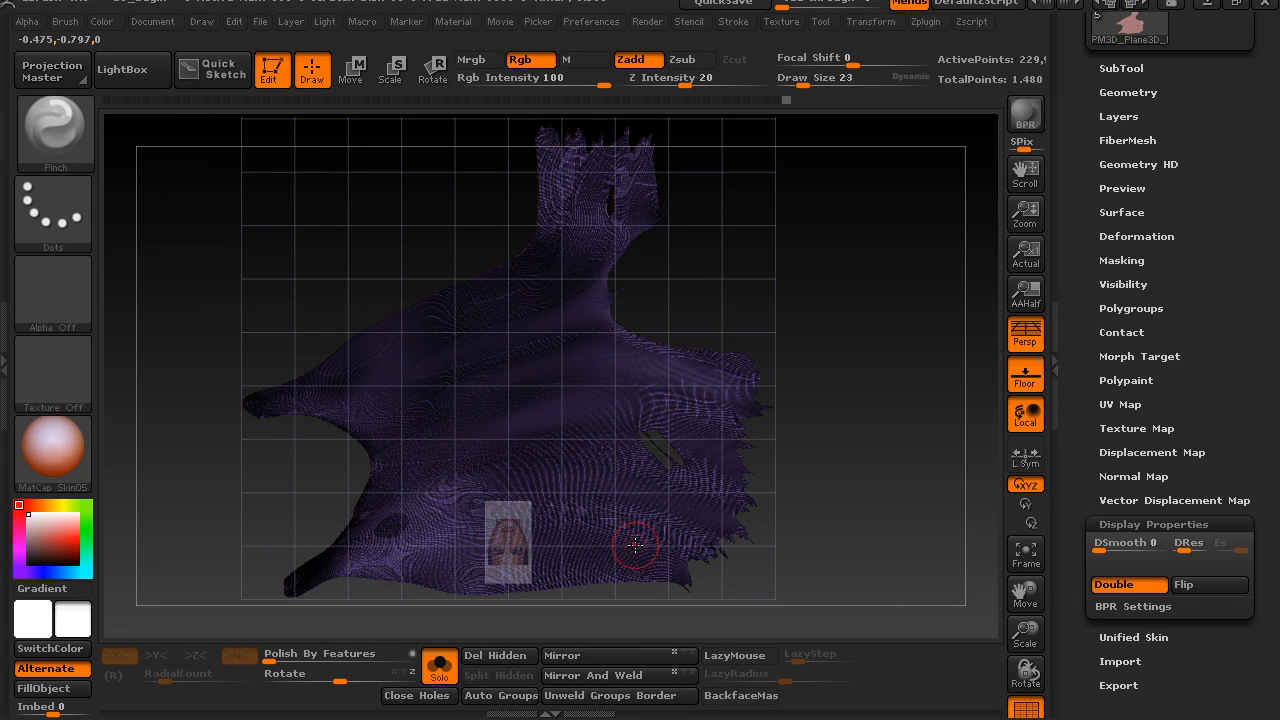
pyautogui.click(871, 22)
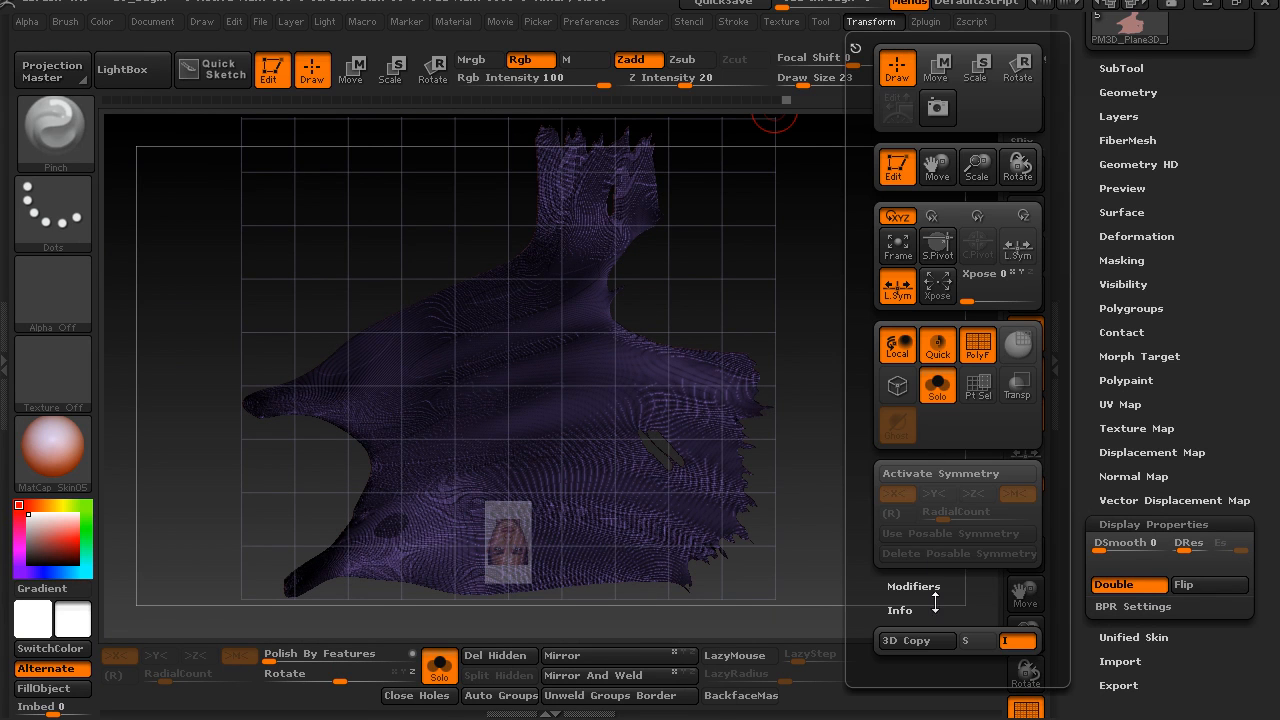
pyautogui.click(927, 24)
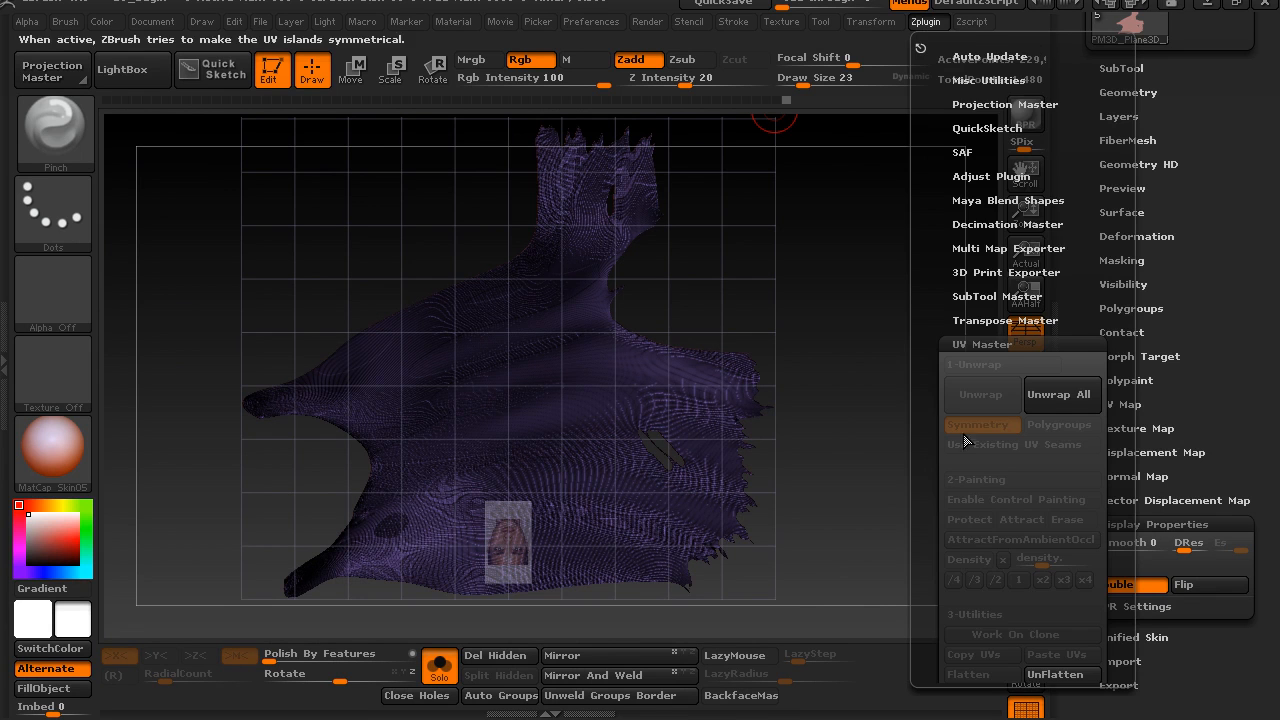
pyautogui.moveTo(926, 519); pyautogui.dragTo(926, 362)
pyautogui.click(1055, 517)
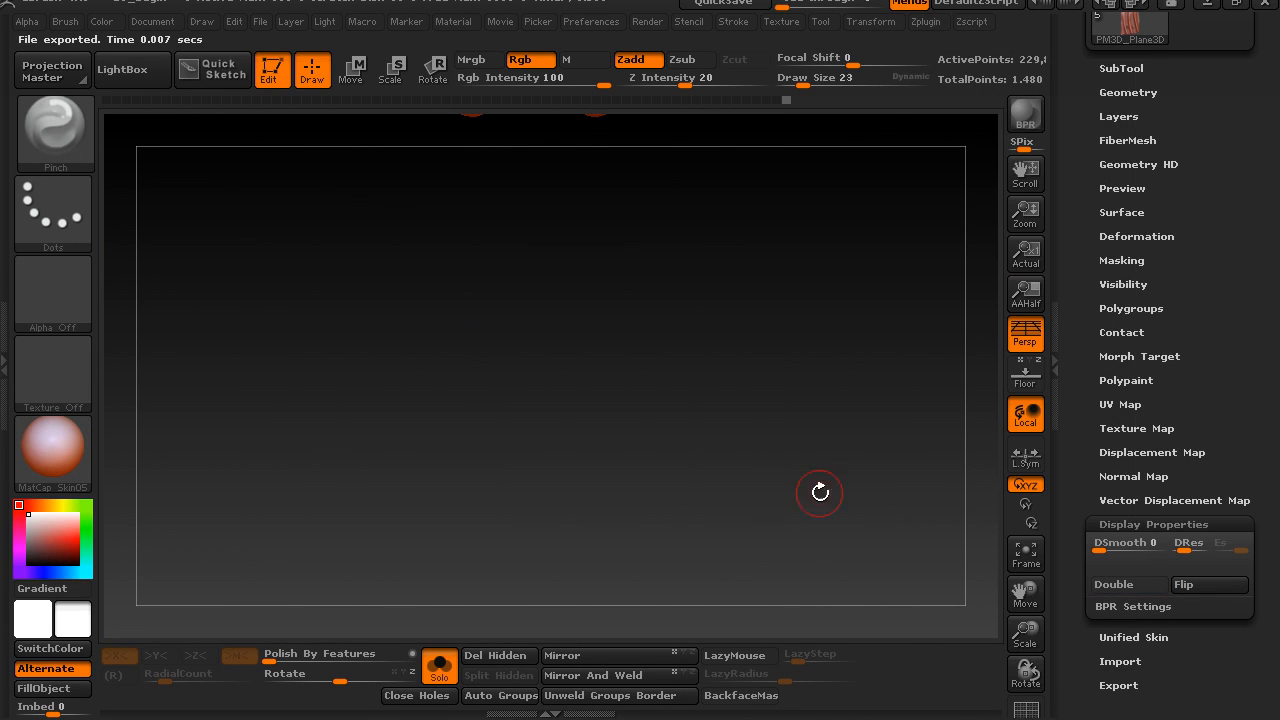
# Flip the cape's surface normals so its other side is displayed
pyautogui.moveTo(808, 436); pyautogui.dragTo(713, 423)
pyautogui.click(1190, 588)
pyautogui.moveTo(759, 509)
pyautogui.mouseDown()
pyautogui.moveTo(788, 515)
pyautogui.moveTo(749, 506)
pyautogui.moveTo(748, 414)
pyautogui.moveTo(772, 417)
pyautogui.moveTo(846, 366)
pyautogui.moveTo(790, 360)
pyautogui.mouseUp()
pyautogui.moveTo(738, 321)
pyautogui.mouseDown()
pyautogui.moveTo(789, 337)
pyautogui.moveTo(849, 331)
pyautogui.moveTo(740, 360)
pyautogui.mouseUp()
# Switch to the Move Elastic brush and enlarge its draw size to 191
pyautogui.press('b')
pyautogui.press('m')
pyautogui.press('e')
pyautogui.press('s')
pyautogui.moveTo(729, 409); pyautogui.dragTo(744, 408)
pyautogui.moveTo(682, 492); pyautogui.dragTo(736, 541)
pyautogui.hotkey('ctrl', 'z')
pyautogui.press('s')
pyautogui.moveTo(684, 360); pyautogui.dragTo(730, 335)
# Push the cape's sides, middle and lower part sideways with Move Elastic to bend it into a flowing S-curve
pyautogui.moveTo(427, 448); pyautogui.dragTo(497, 541)
pyautogui.moveTo(541, 479); pyautogui.dragTo(527, 475)
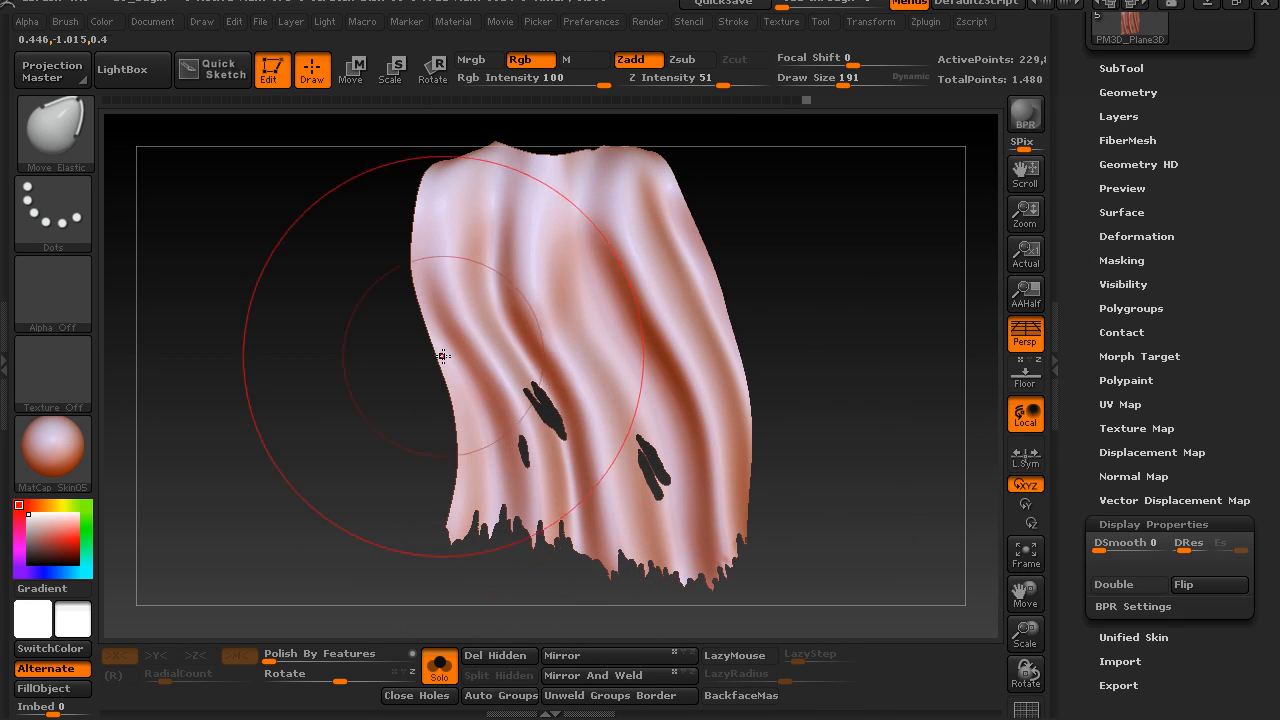
pyautogui.moveTo(443, 355); pyautogui.dragTo(468, 352)
pyautogui.moveTo(437, 205); pyautogui.dragTo(453, 208)
pyautogui.moveTo(720, 298); pyautogui.dragTo(738, 313)
pyautogui.moveTo(718, 465); pyautogui.dragTo(745, 469)
pyautogui.moveTo(584, 397); pyautogui.dragTo(612, 394)
pyautogui.moveTo(563, 308); pyautogui.dragTo(586, 300)
pyautogui.moveTo(600, 257); pyautogui.dragTo(950, 344, button='right')
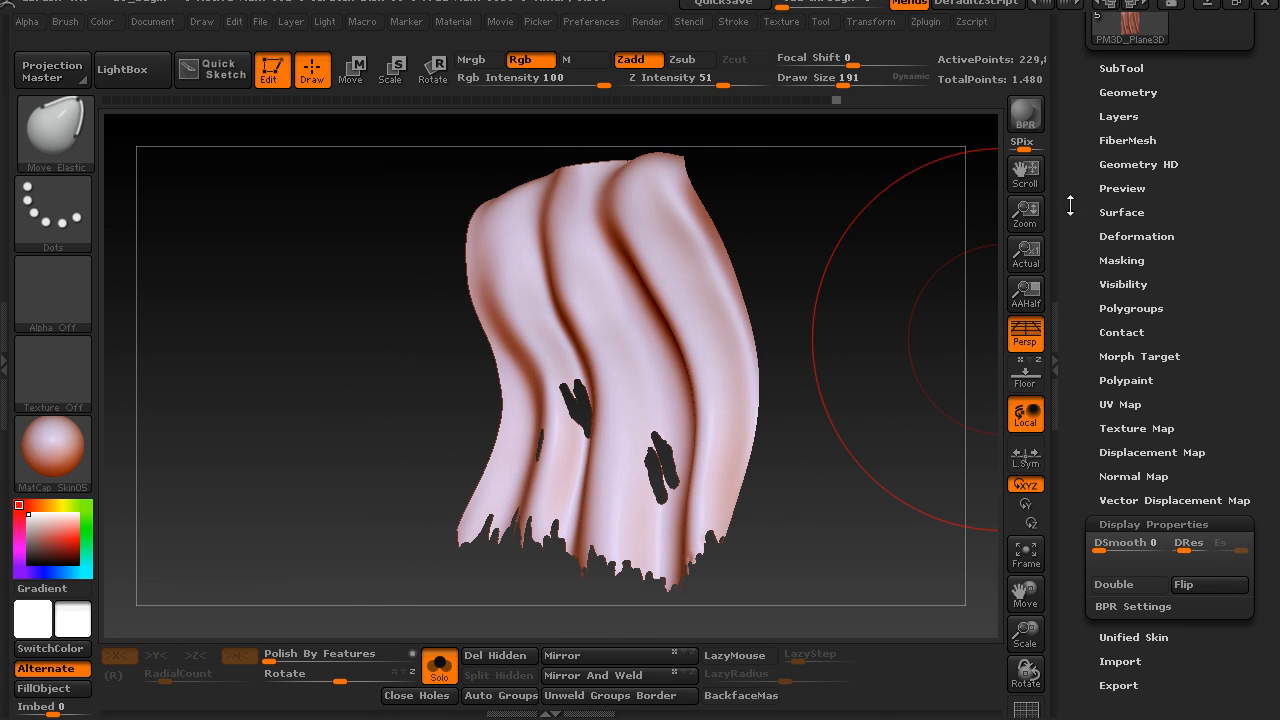
# Give the cape thickness with Panel Loops, using Polish 0 and Thickness 0.01, and inspect it from several angles
pyautogui.moveTo(1070, 205); pyautogui.dragTo(1073, 262)
pyautogui.click(1116, 160)
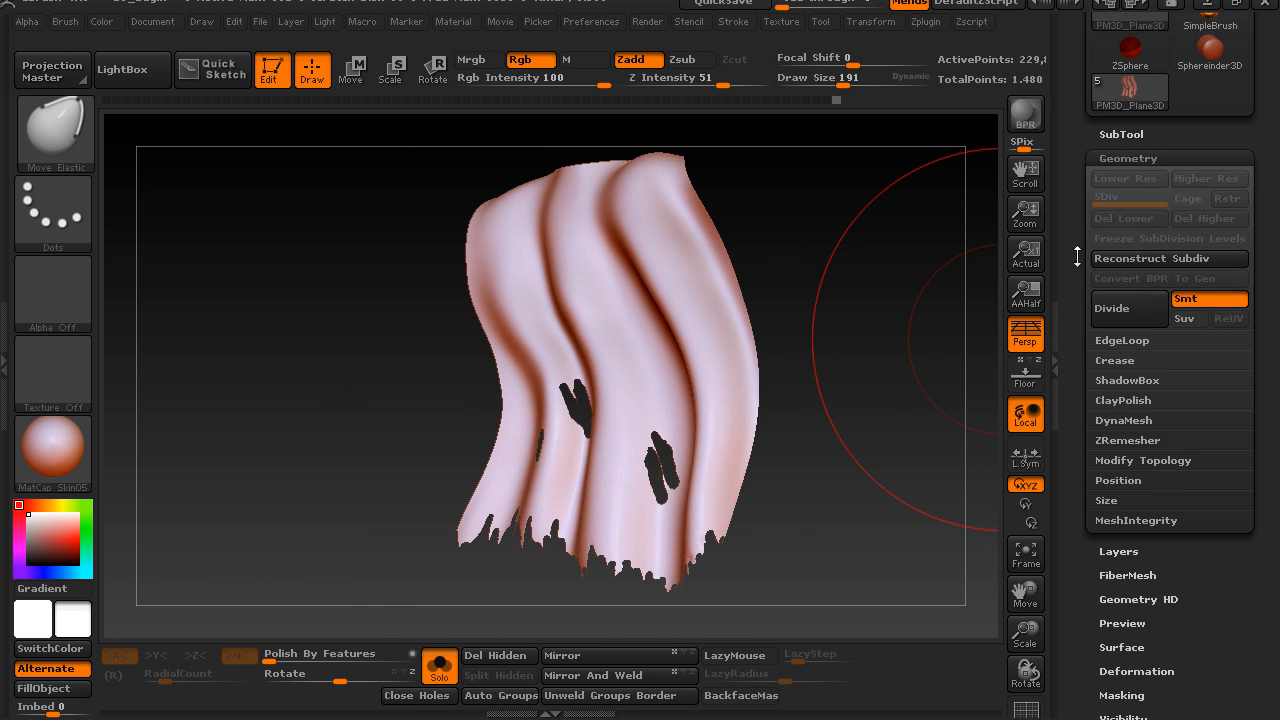
pyautogui.moveTo(1086, 318); pyautogui.dragTo(1117, 255)
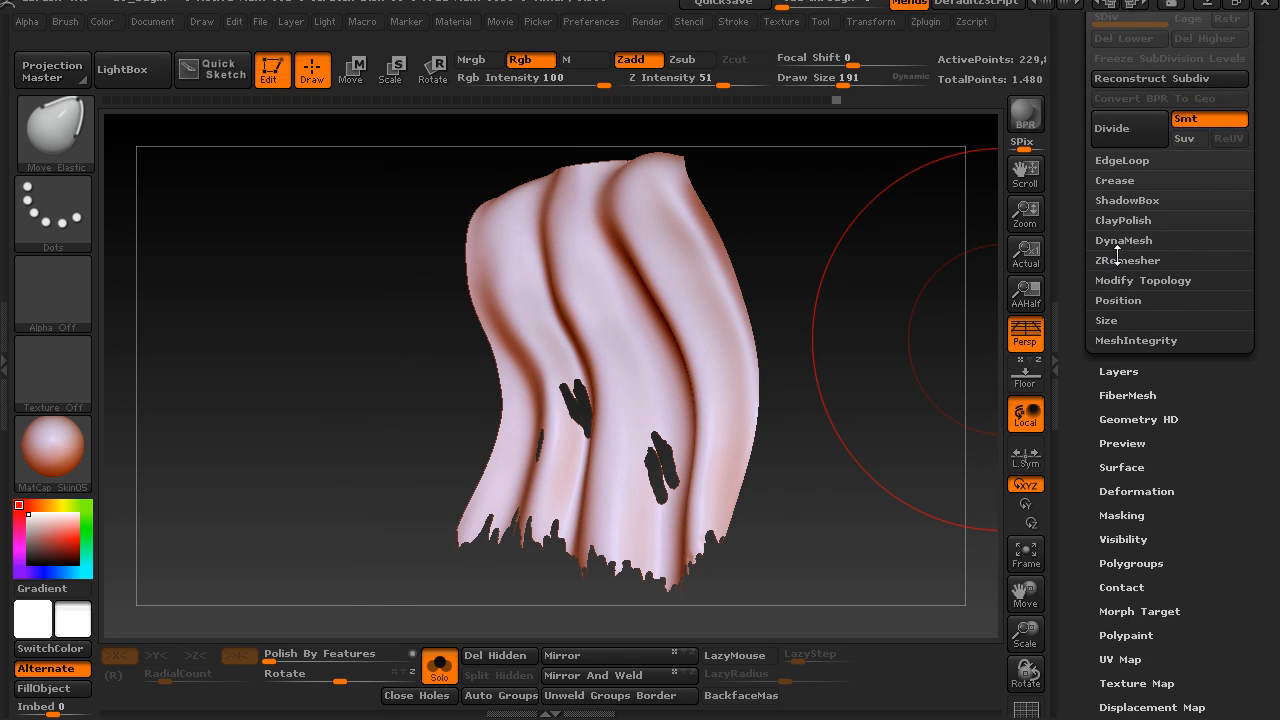
pyautogui.click(1115, 160)
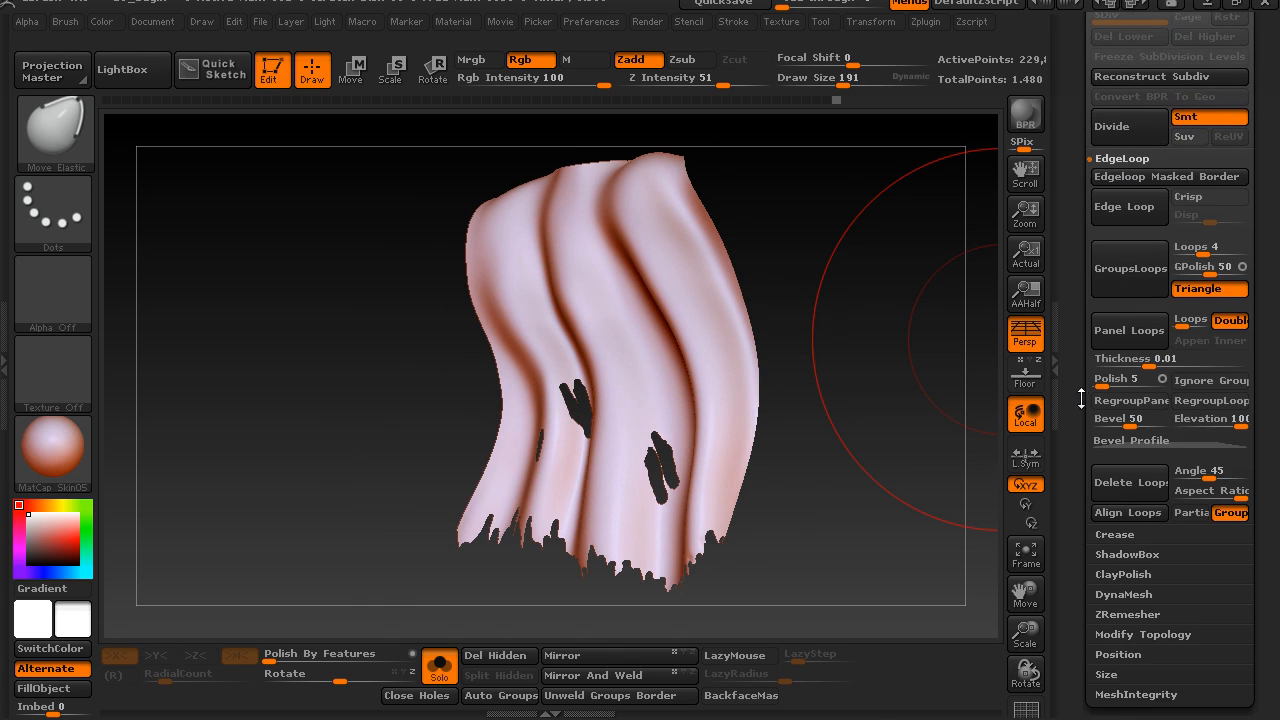
pyautogui.moveTo(1089, 390); pyautogui.dragTo(1087, 307)
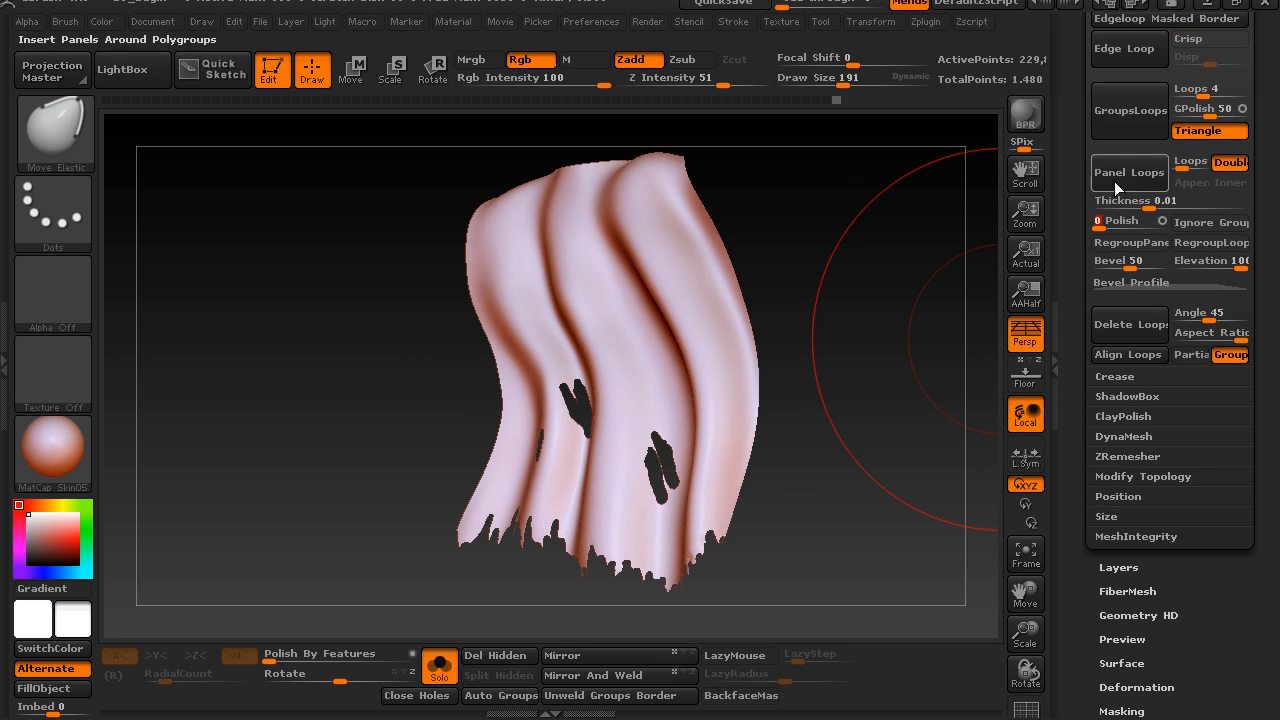
pyautogui.moveTo(851, 363); pyautogui.dragTo(756, 476)
pyautogui.moveTo(913, 553)
pyautogui.mouseDown()
pyautogui.moveTo(943, 553)
pyautogui.moveTo(928, 553)
pyautogui.mouseUp()
pyautogui.keyDown('alt'); pyautogui.moveTo(369, 420); pyautogui.dragTo(386, 526); pyautogui.keyUp('alt')
pyautogui.moveTo(411, 469); pyautogui.dragTo(389, 509)
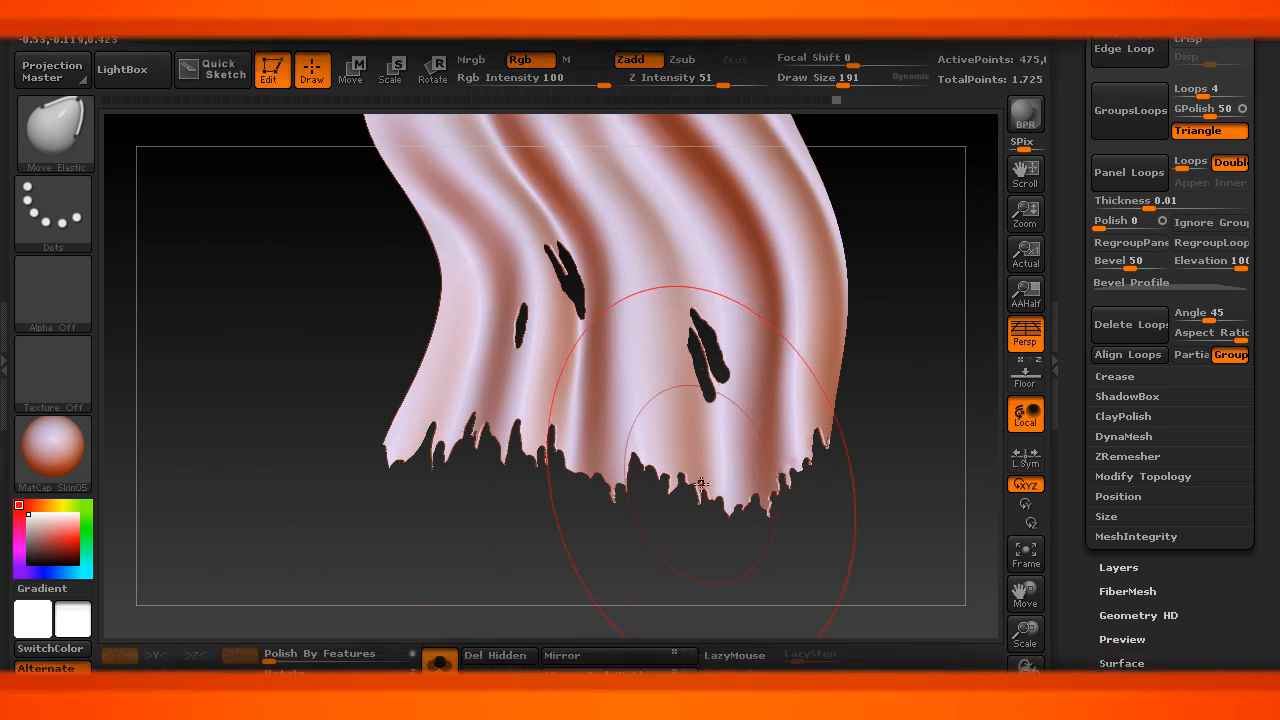